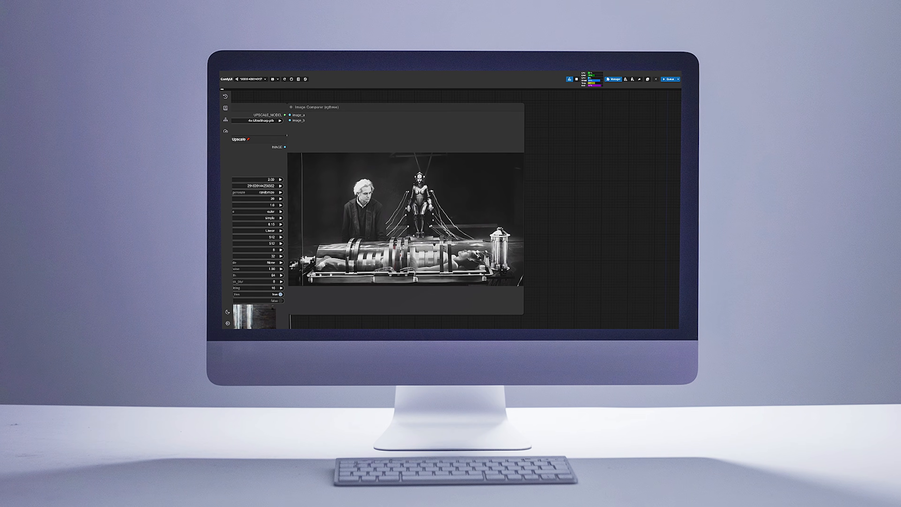
pyautogui.moveTo(539, 204); pyautogui.dragTo(664, 199)
# Go to the Installing section of the ComfyUI README and start the direct download of the Windows portable build.
pyautogui.scroll(-7, 631, 196)
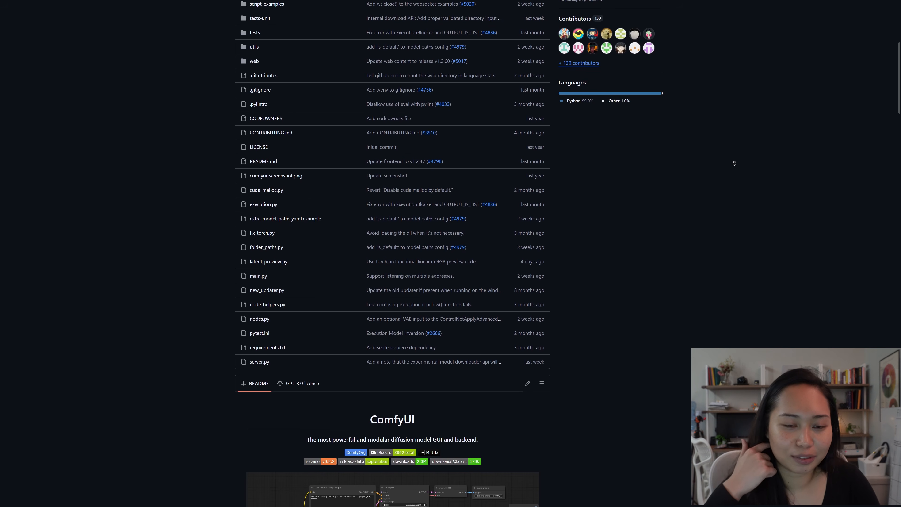
pyautogui.scroll(-1, 734, 163)
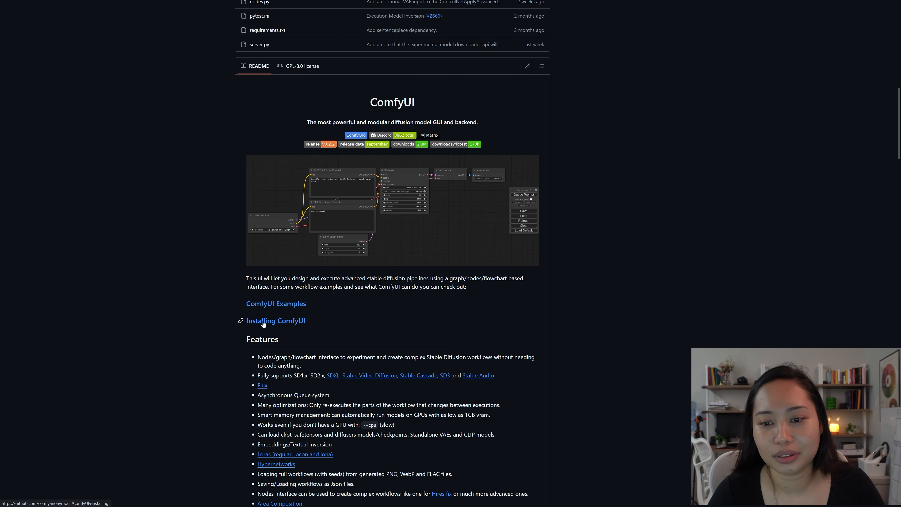
pyautogui.click(301, 322)
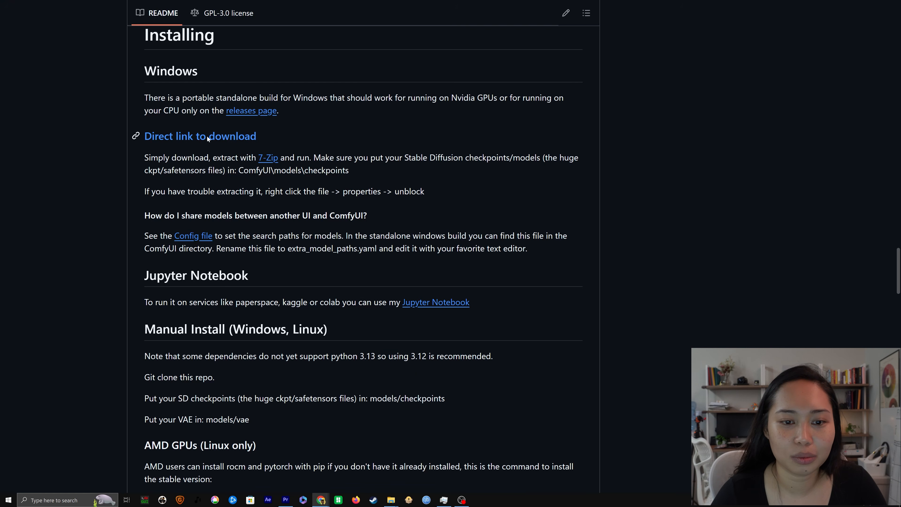
pyautogui.click(209, 135)
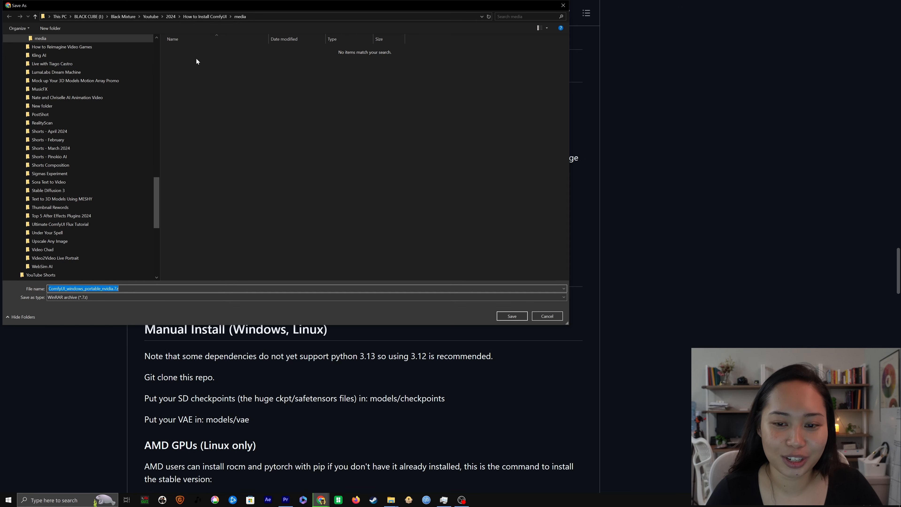
# Save ComfyUI_windows_portable_nvidia.7z in a new folder named "Install Files" inside the How to Install ComfyUI folder.
pyautogui.click(214, 18)
pyautogui.click(50, 28)
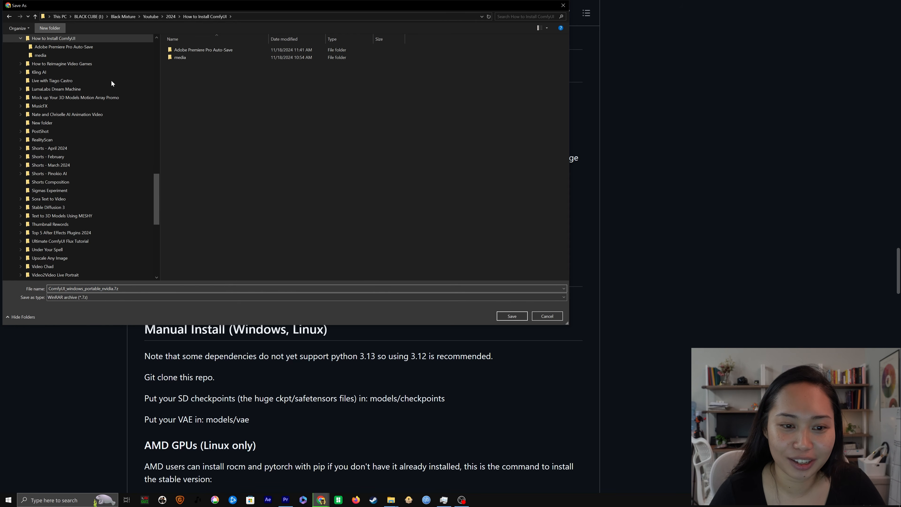
pyautogui.write('Install Files')
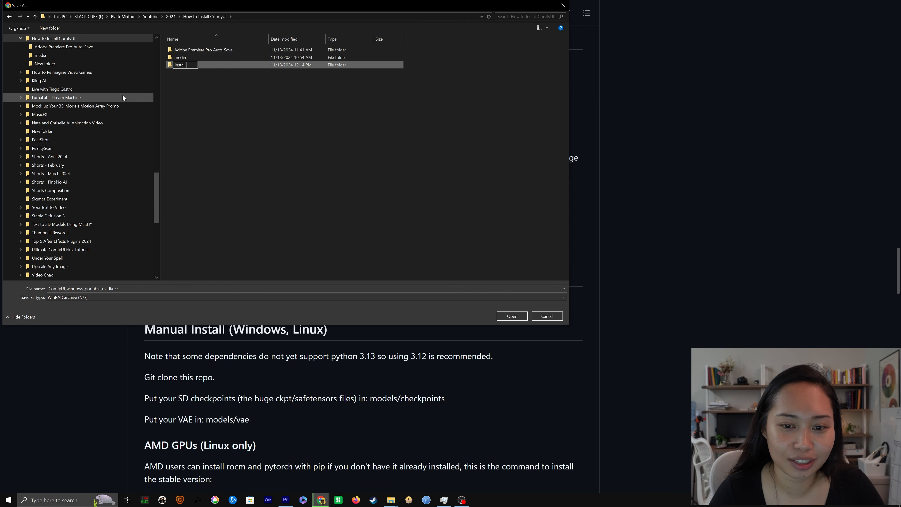
pyautogui.press('Return')
pyautogui.press('Return')
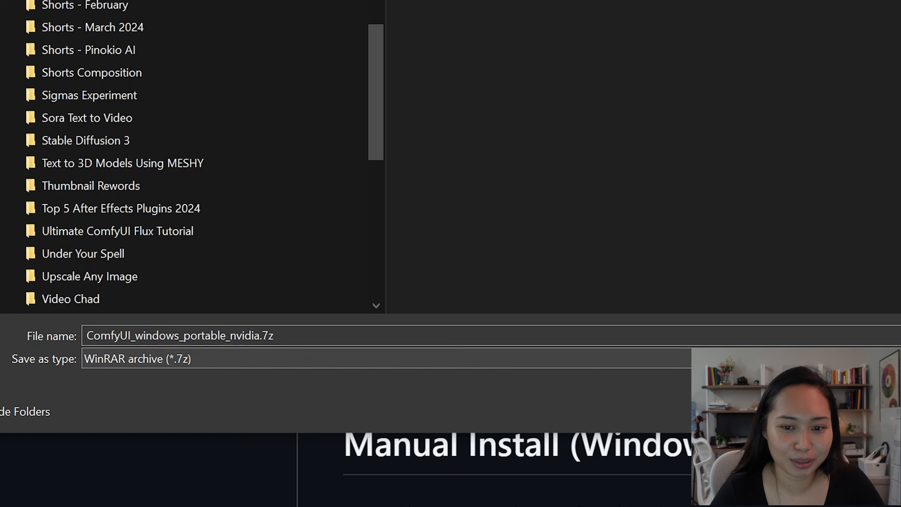
pyautogui.press('Return')
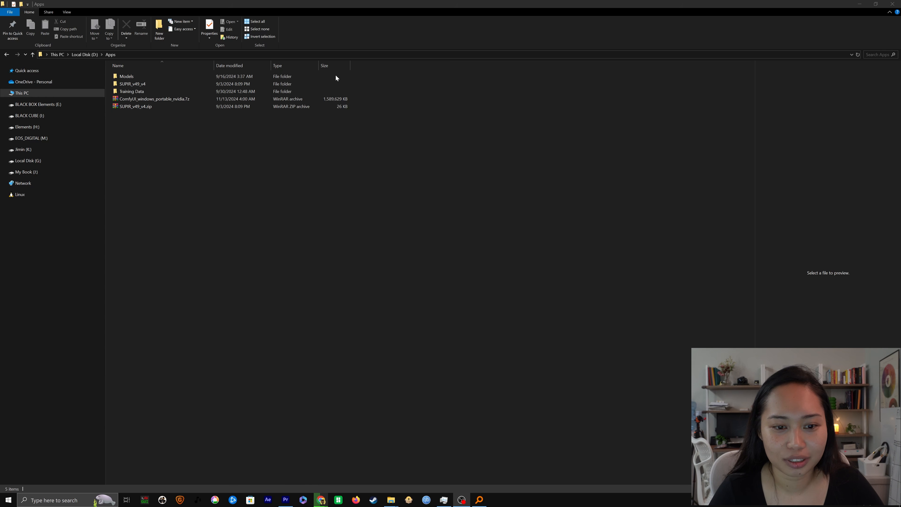
# Extract the ComfyUI_windows_portable folder from ComfyUI_windows_portable_nvidia.7z to D:\Apps\ComfyUI_windows_portable_nvidia.
pyautogui.doubleClick(160, 99)
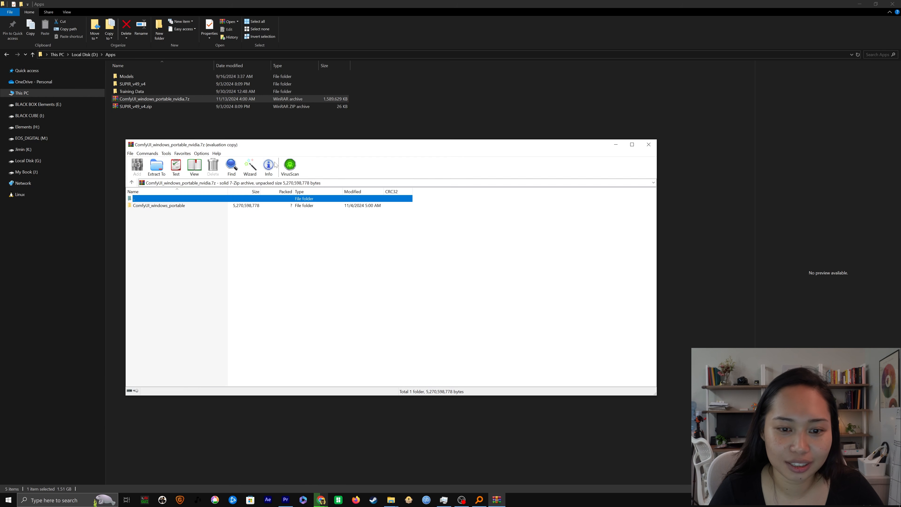
pyautogui.click(428, 272)
pyautogui.click(138, 205)
pyautogui.click(157, 166)
pyautogui.click(195, 113)
pyautogui.moveTo(194, 113); pyautogui.dragTo(202, 113)
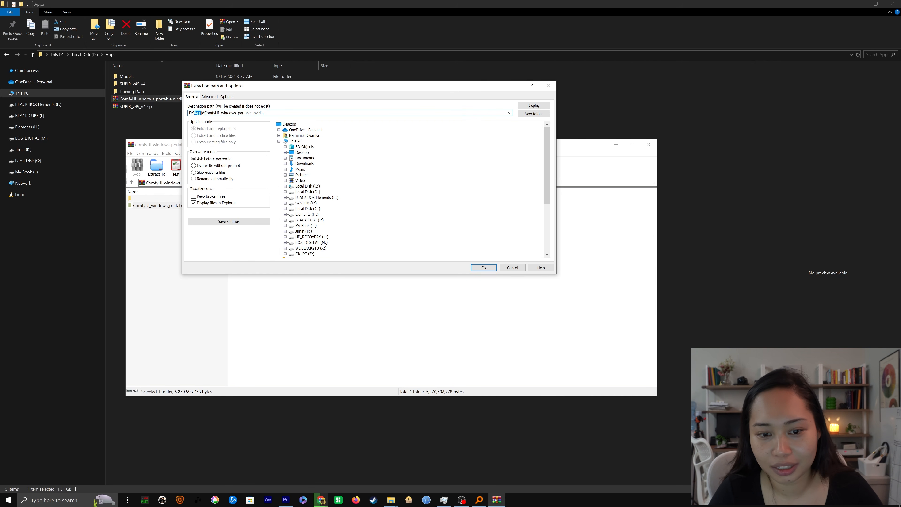
pyautogui.click(483, 268)
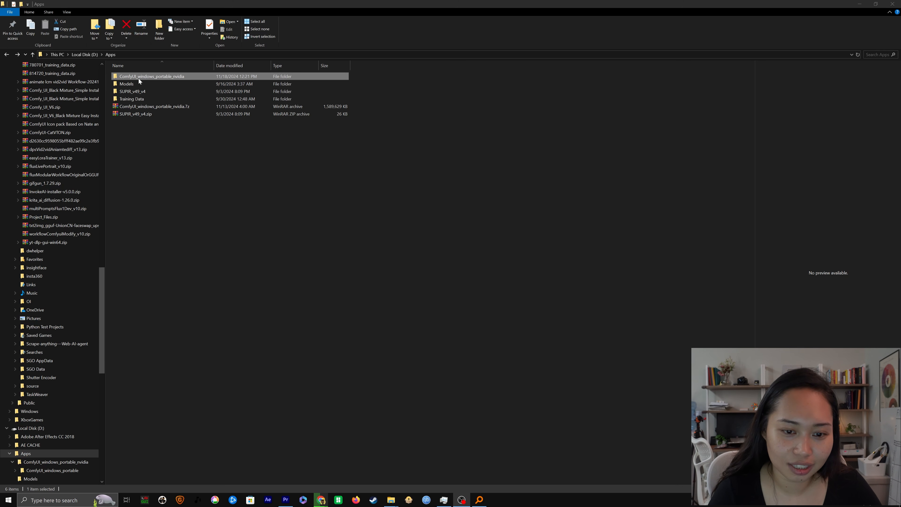
# Open the ComfyUI_windows_portable folder inside the extracted ComfyUI_windows_portable_nvidia folder.
pyautogui.doubleClick(140, 77)
pyautogui.moveTo(105, 85); pyautogui.dragTo(20, 78)
pyautogui.doubleClick(73, 78)
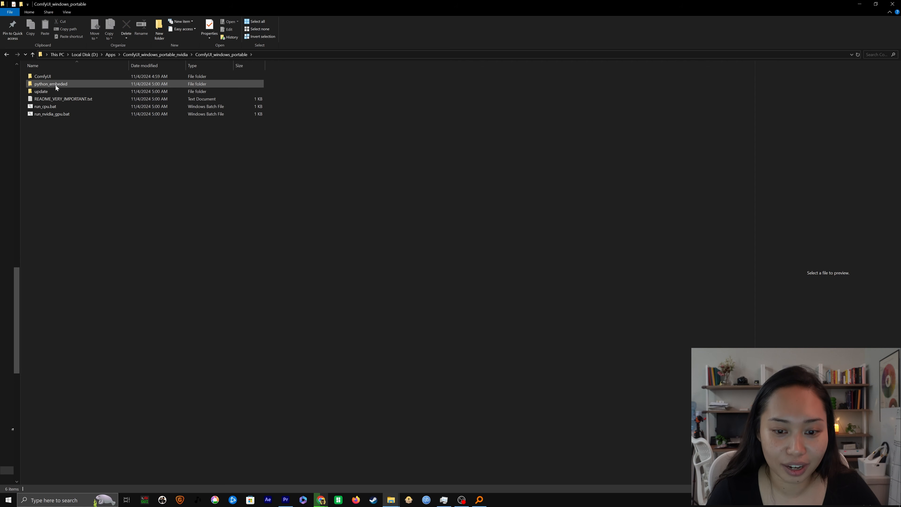
# Preview README_VERY_IMPORTANT.txt in a widened preview and read the instructions for running with an NVIDIA GPU or the CPU.
pyautogui.doubleClick(76, 98)
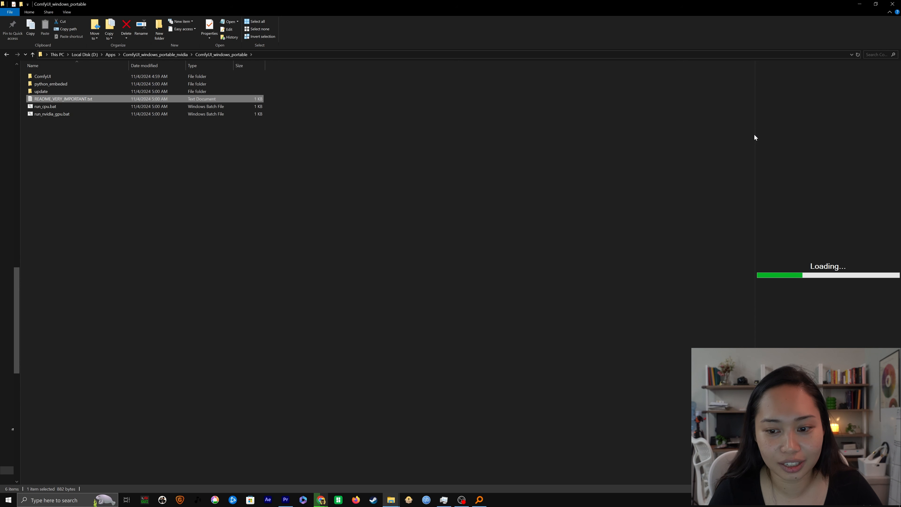
pyautogui.moveTo(755, 134); pyautogui.dragTo(339, 128)
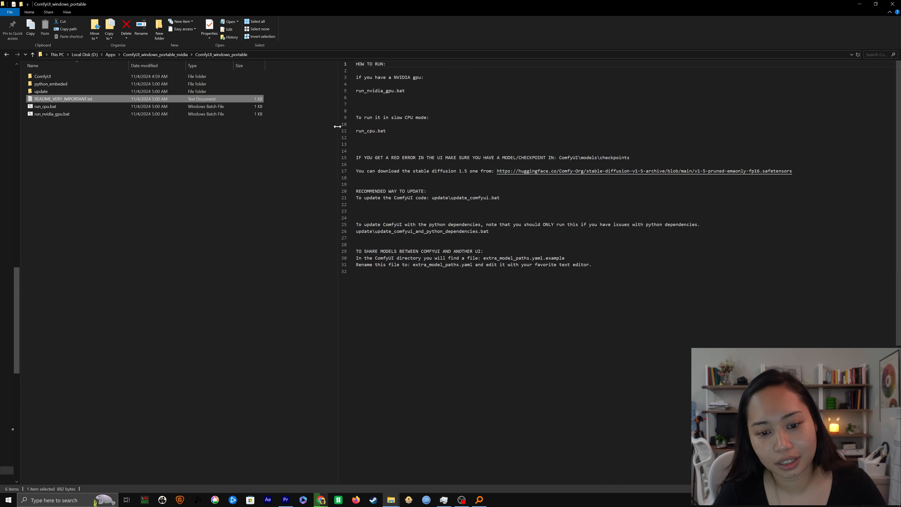
pyautogui.moveTo(356, 77); pyautogui.dragTo(406, 91)
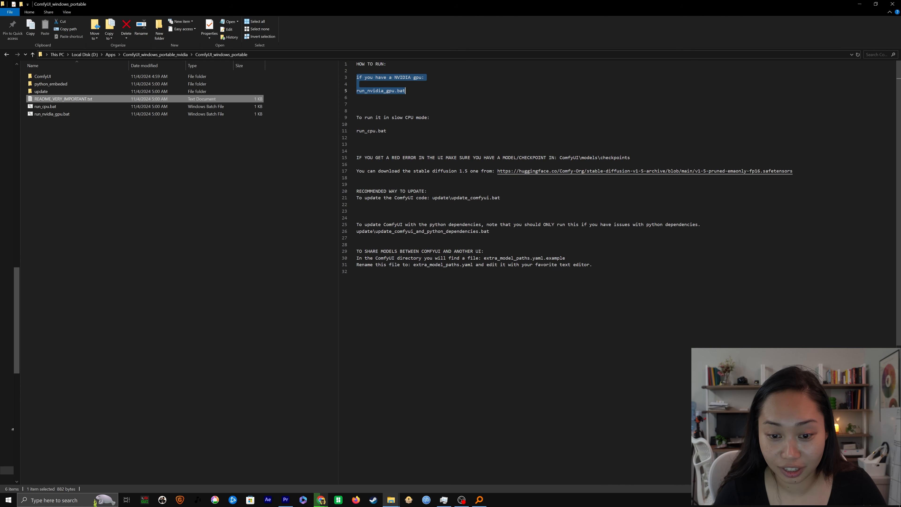
pyautogui.doubleClick(404, 91)
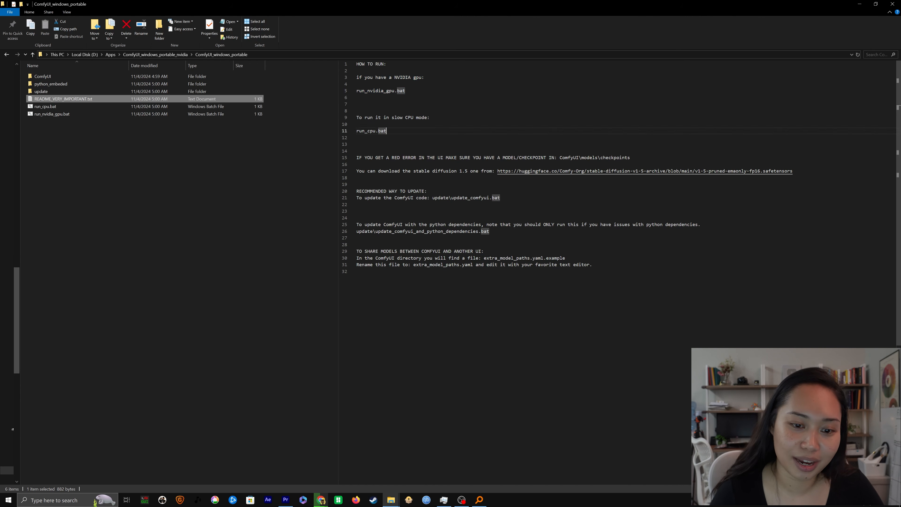
pyautogui.moveTo(386, 131); pyautogui.dragTo(361, 117)
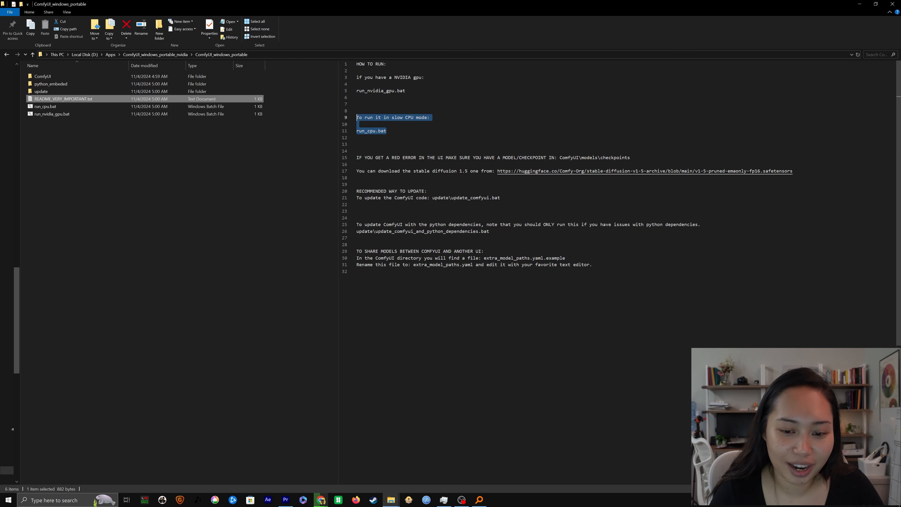
pyautogui.click(388, 131)
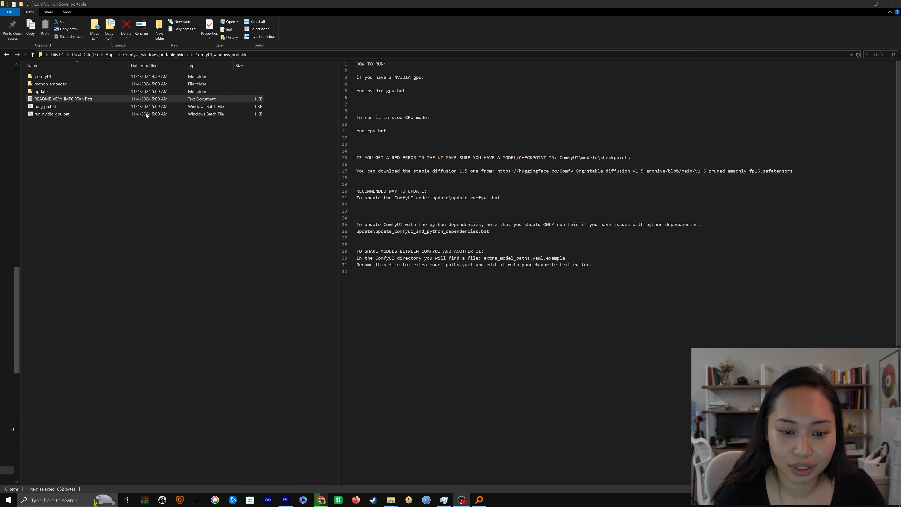
# Open extra_model_paths.yaml.example from the ComfyUI folder in Notepad, look over its contents and close it.
pyautogui.doubleClick(51, 77)
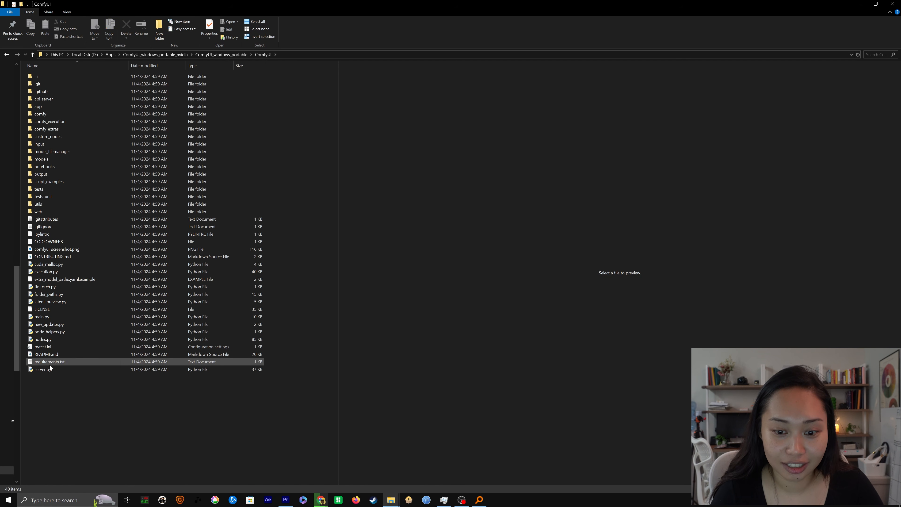
pyautogui.click(57, 280)
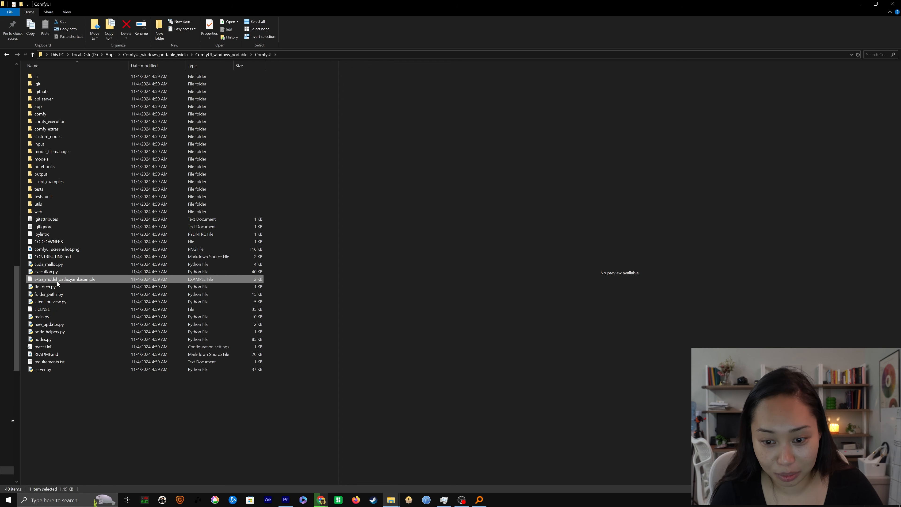
pyautogui.rightClick(72, 279)
pyautogui.click(106, 285)
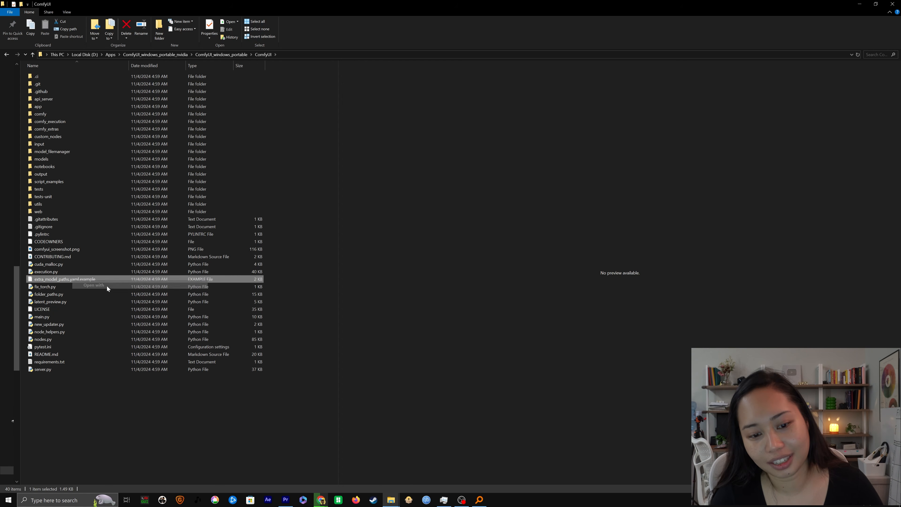
pyautogui.click(408, 192)
pyautogui.doubleClick(401, 189)
pyautogui.moveTo(480, 366); pyautogui.dragTo(506, 483)
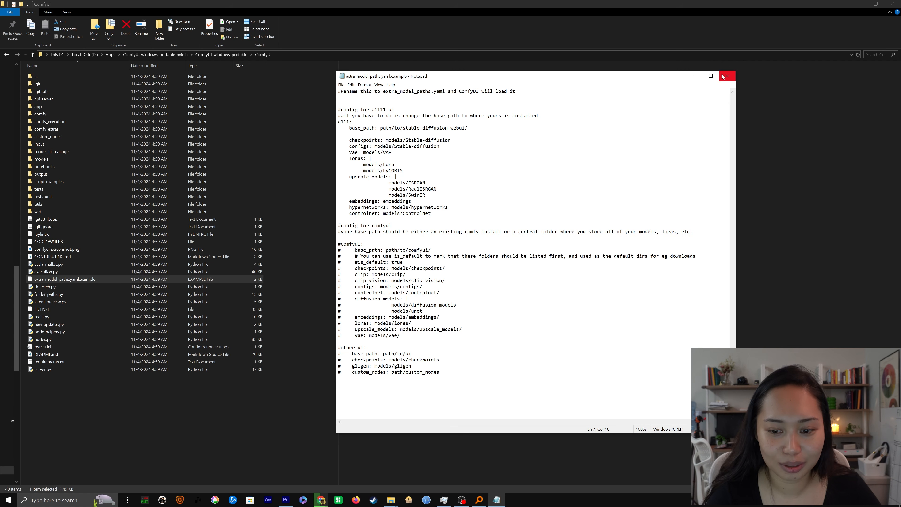
pyautogui.click(722, 77)
# Rename extra_model_paths.yaml.example to extra_model_paths.yaml.
pyautogui.rightClick(71, 279)
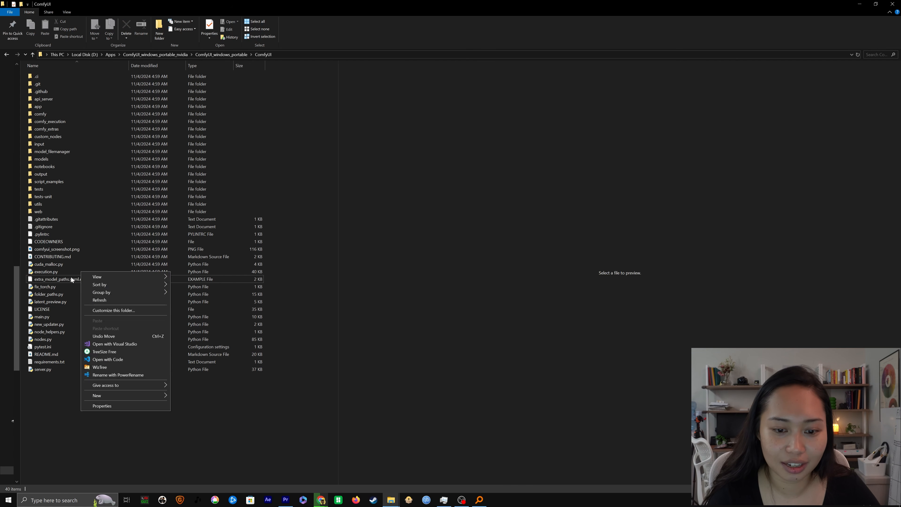
pyautogui.click(92, 436)
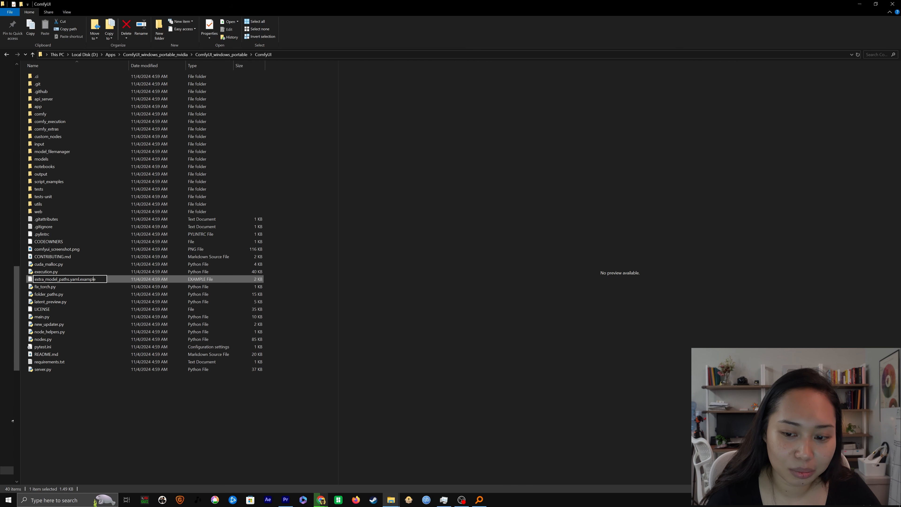
pyautogui.moveTo(95, 279); pyautogui.dragTo(79, 279)
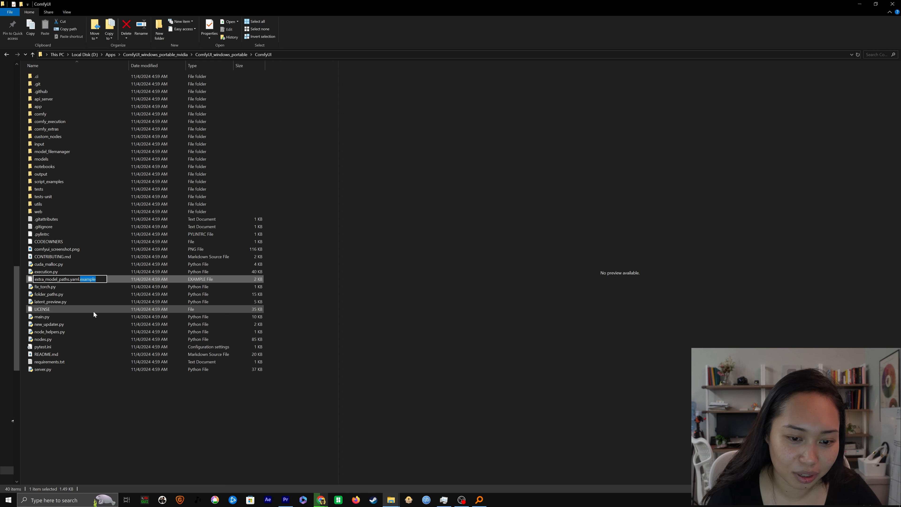
pyautogui.press('BackSpace')
pyautogui.press('Return')
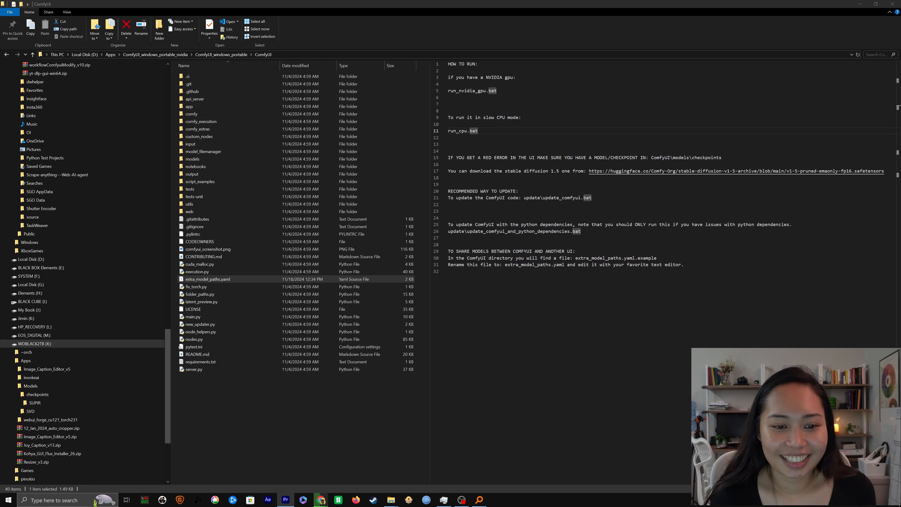
# Look into the python_embeded folder within ComfyUI_windows_portable and return to the parent folder.
pyautogui.click(219, 53)
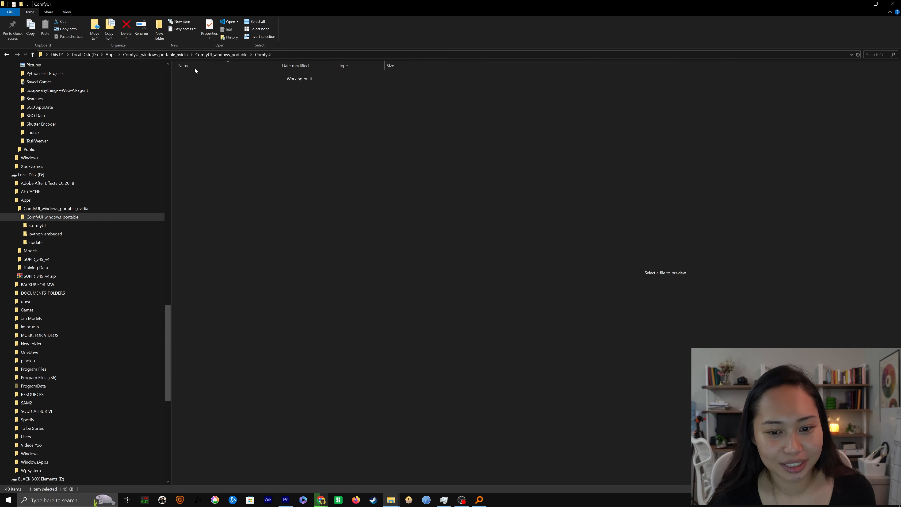
pyautogui.click(216, 83)
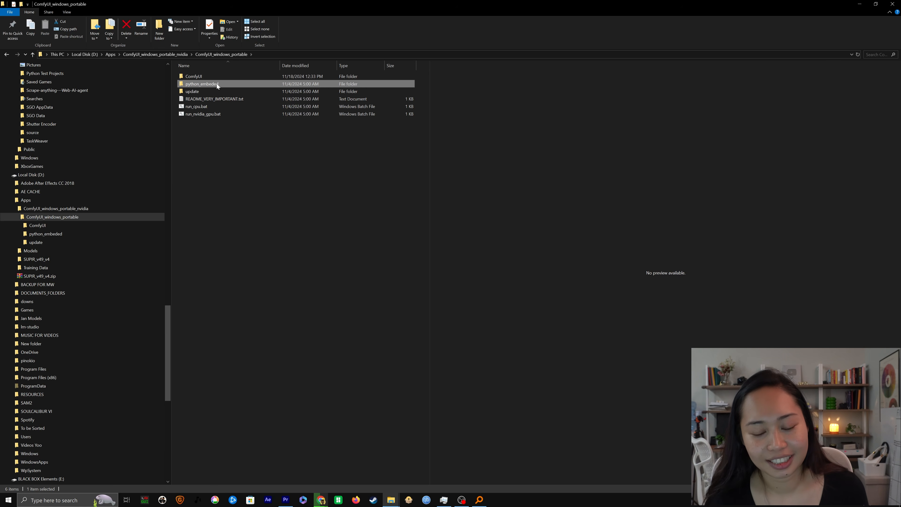
pyautogui.doubleClick(217, 83)
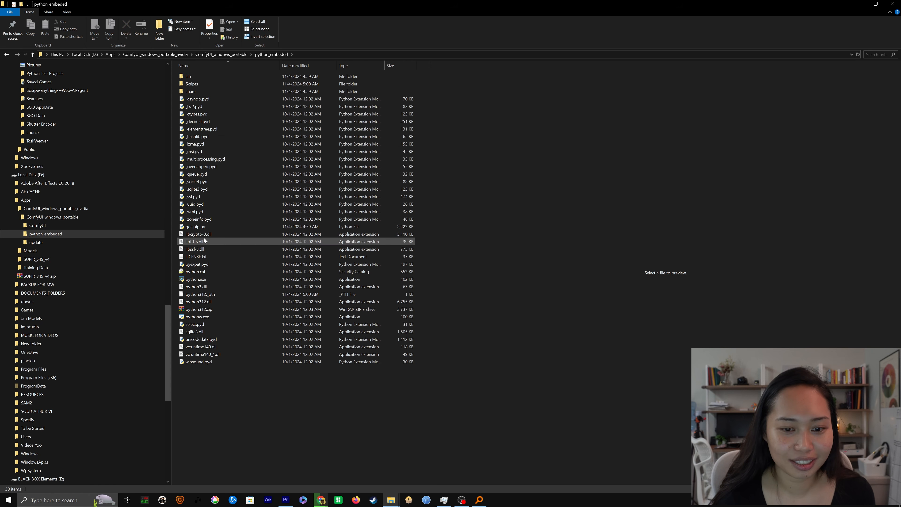
pyautogui.press('BackSpace')
# Open the update folder and preview its batch files for the regular, Python dependencies and stable updates.
pyautogui.click(198, 92)
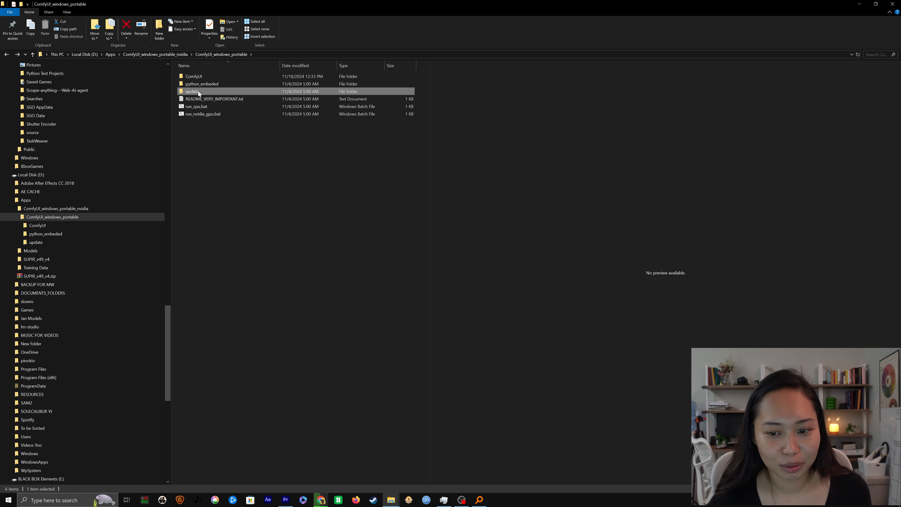
pyautogui.doubleClick(197, 91)
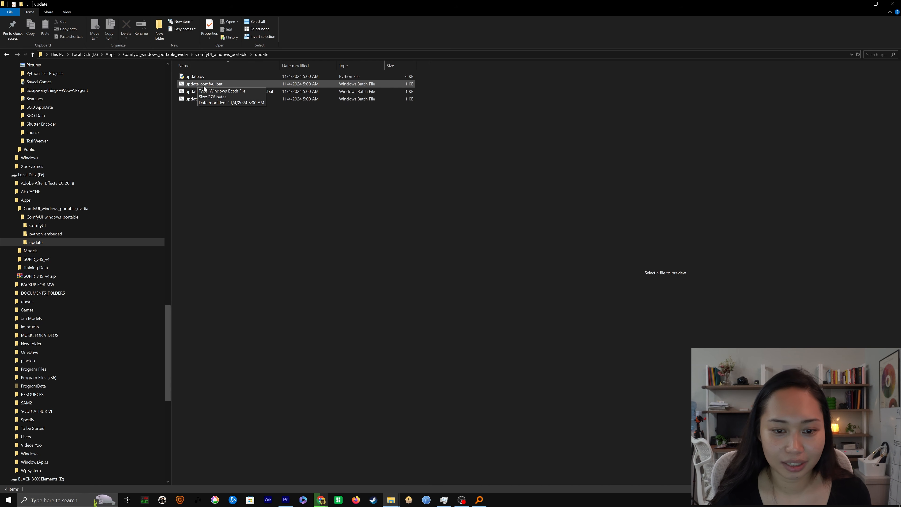
pyautogui.click(210, 86)
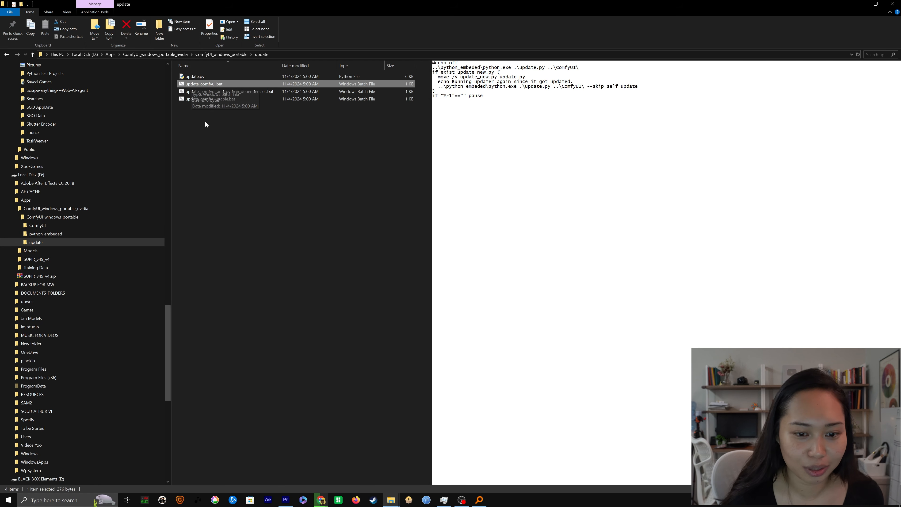
pyautogui.click(201, 93)
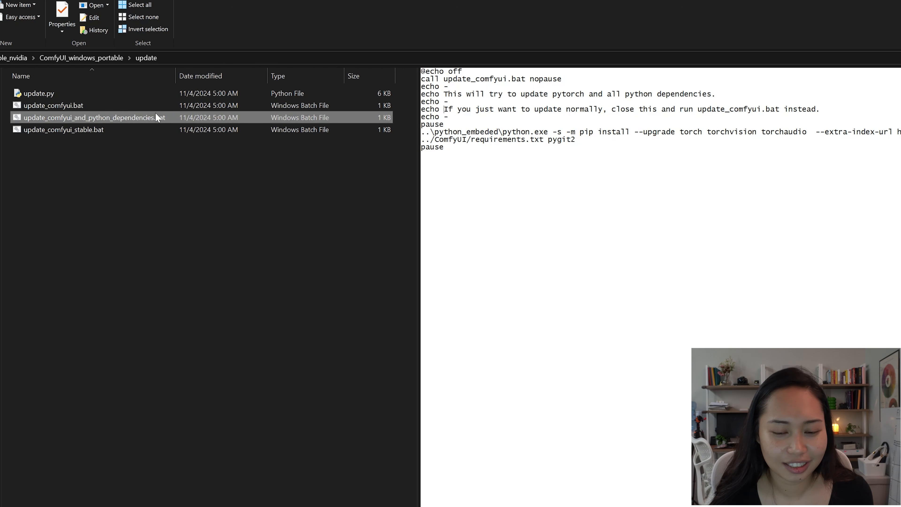
pyautogui.click(75, 129)
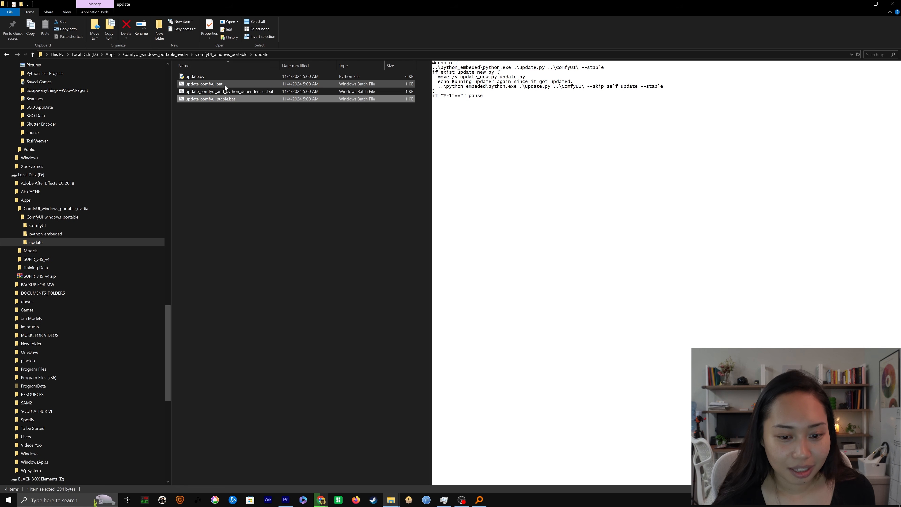
pyautogui.click(224, 85)
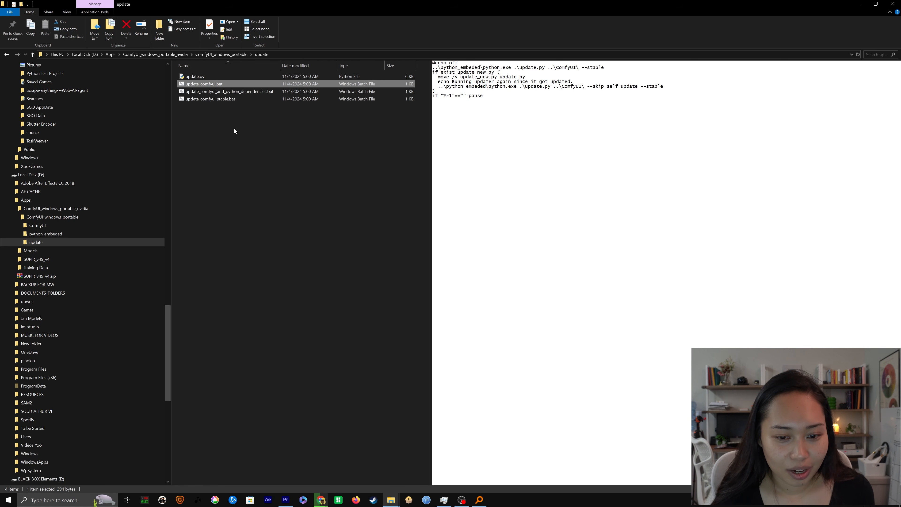
# Return to the ComfyUI_windows_portable folder, preview the run batch files and launch ComfyUI with run_nvidia_gpu.bat in an enlarged console.
pyautogui.hotkey('alt', 'Left')
pyautogui.doubleClick(216, 76)
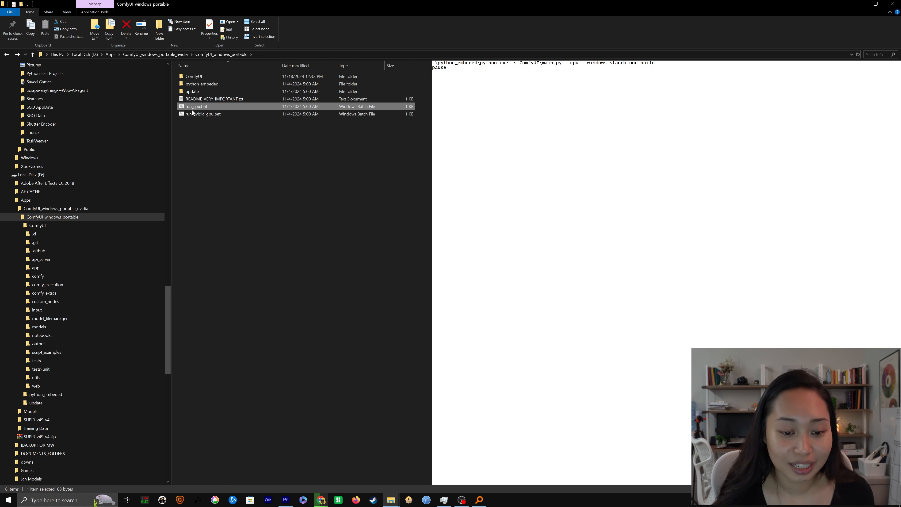
pyautogui.click(200, 115)
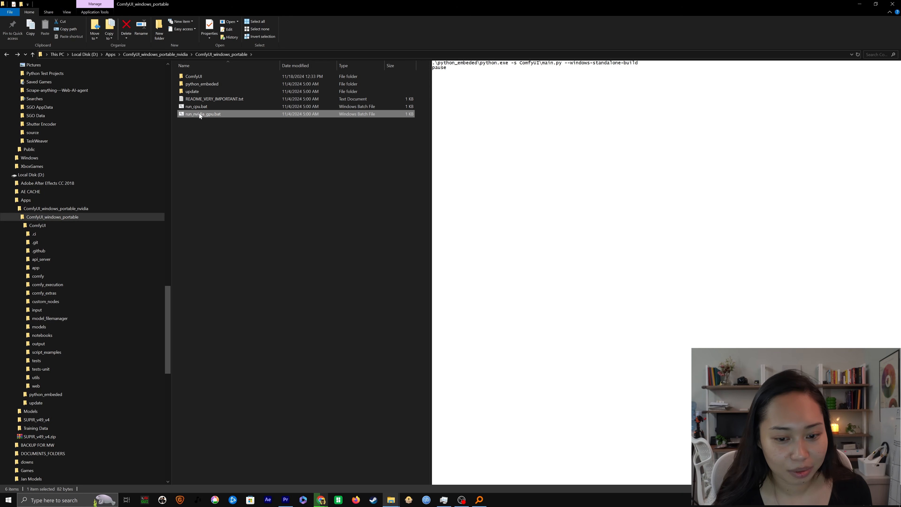
pyautogui.doubleClick(219, 113)
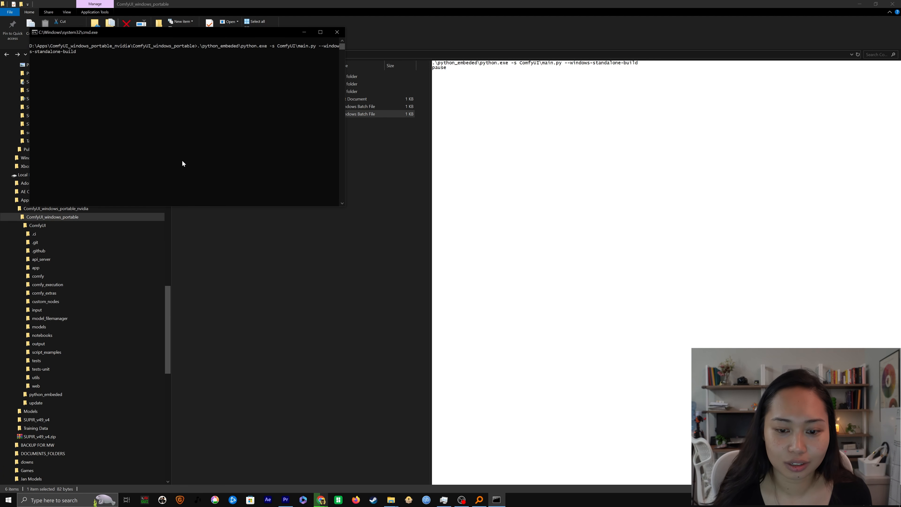
pyautogui.click(320, 32)
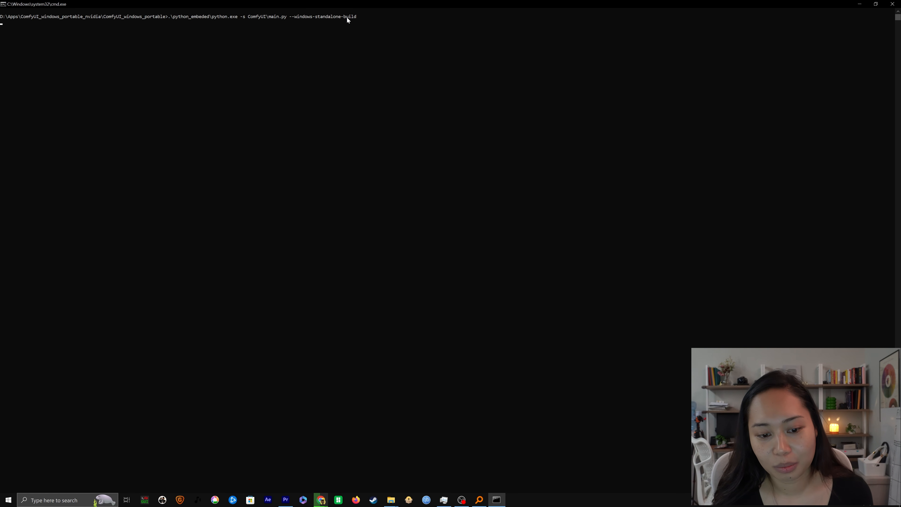
pyautogui.click(352, 34)
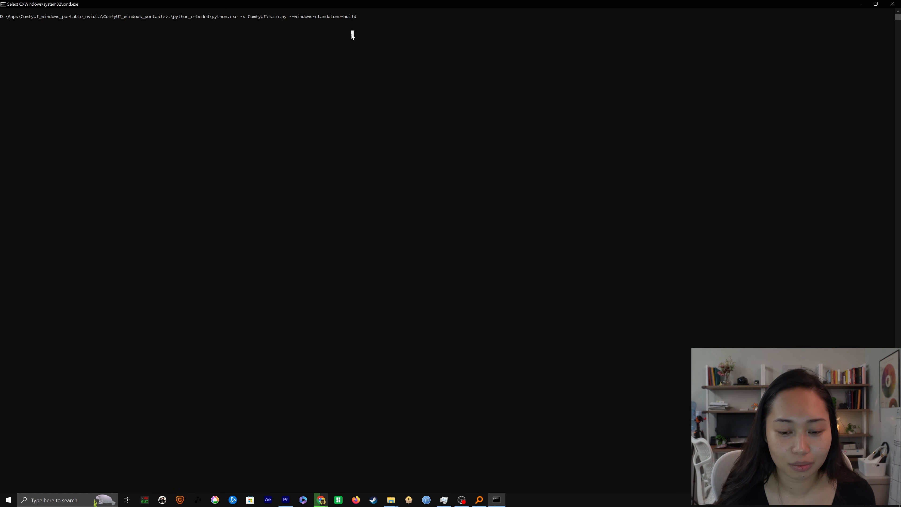
pyautogui.press('Return')
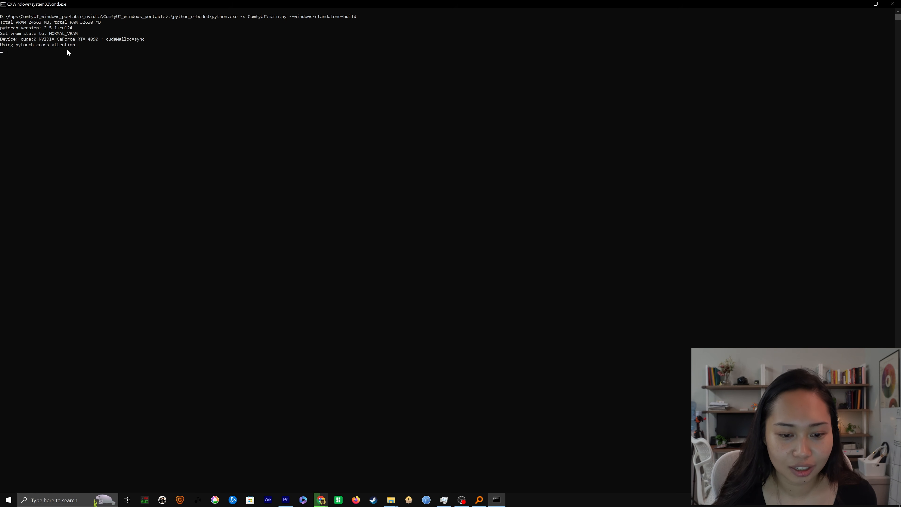
# Copy the local GUI address from the ComfyUI console output and minimize the console window.
pyautogui.click(875, 4)
pyautogui.moveTo(176, 31); pyautogui.dragTo(277, 140)
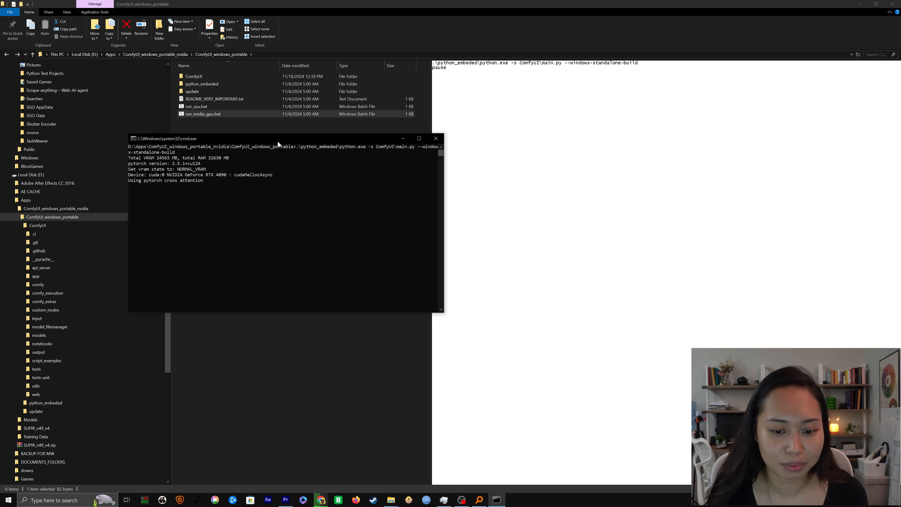
pyautogui.click(418, 139)
pyautogui.moveTo(55, 169); pyautogui.dragTo(118, 170)
pyautogui.rightClick(98, 167)
pyautogui.click(858, 4)
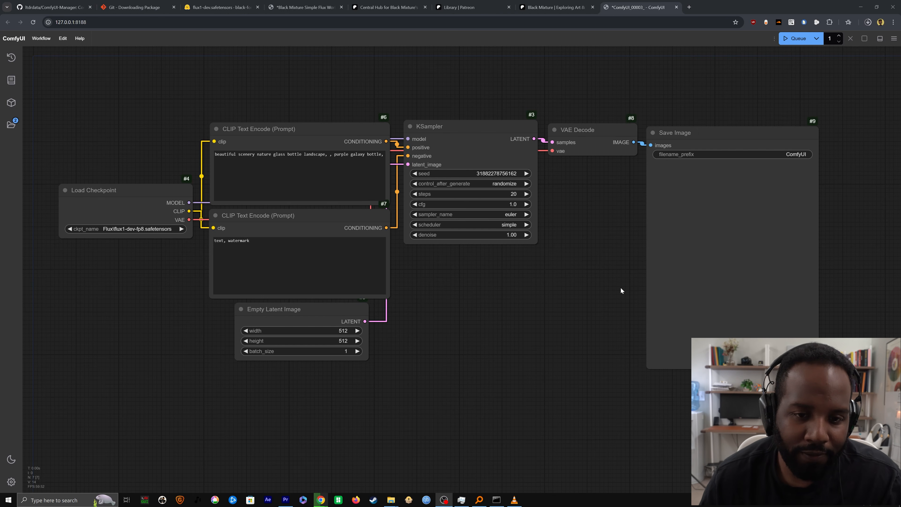
pyautogui.moveTo(173, 313); pyautogui.dragTo(204, 320)
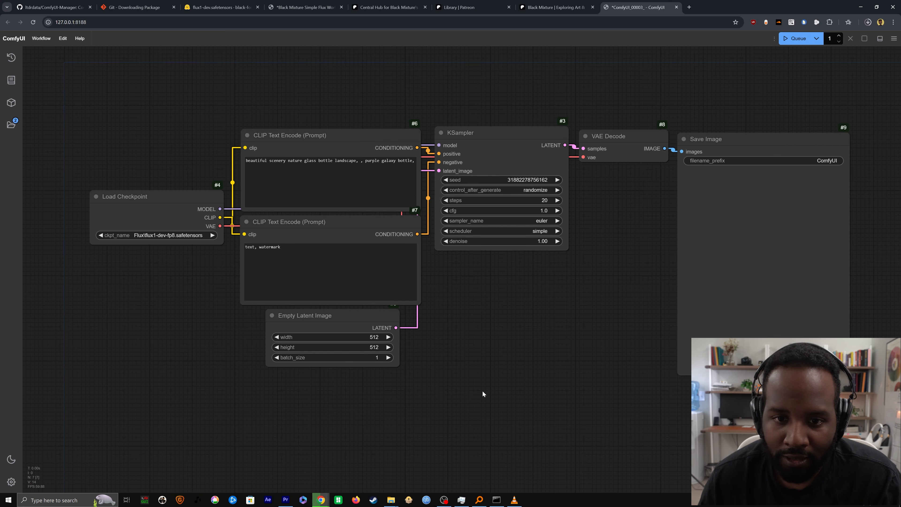
pyautogui.moveTo(197, 358); pyautogui.dragTo(270, 357)
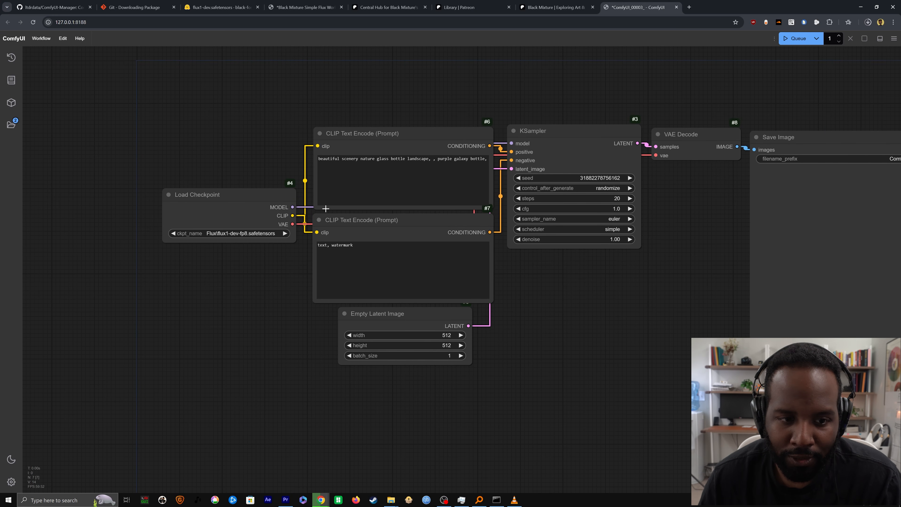
pyautogui.moveTo(591, 290); pyautogui.dragTo(502, 302)
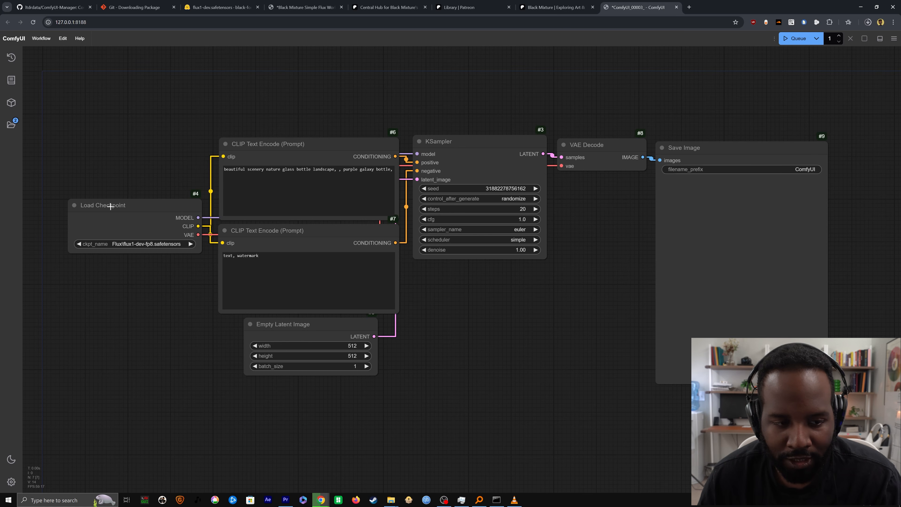
pyautogui.moveTo(473, 338); pyautogui.dragTo(487, 336)
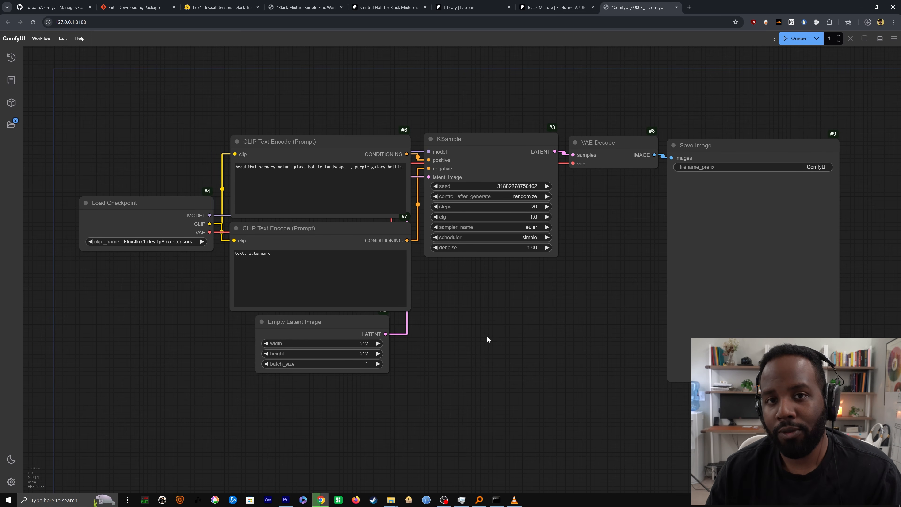
# Review the ComfyUI-Manager README's portable installation method and the Git for Windows download page.
pyautogui.click(53, 7)
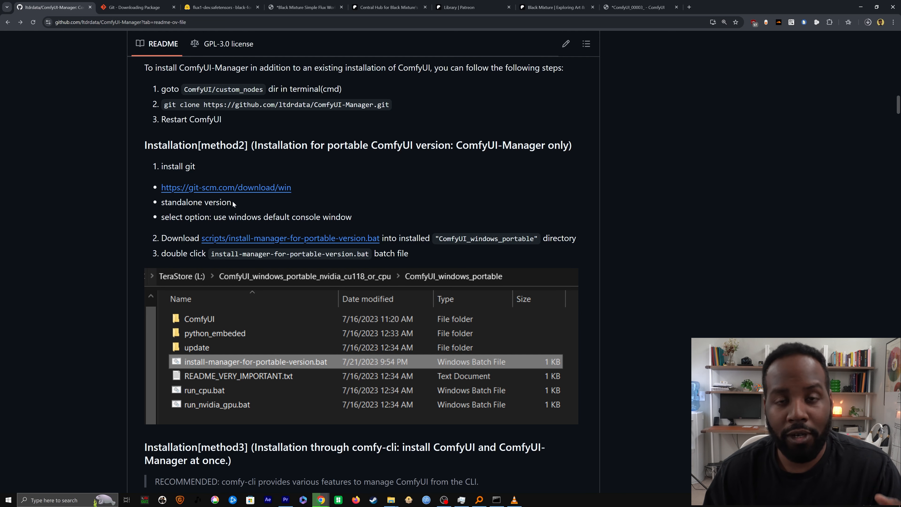
pyautogui.click(149, 3)
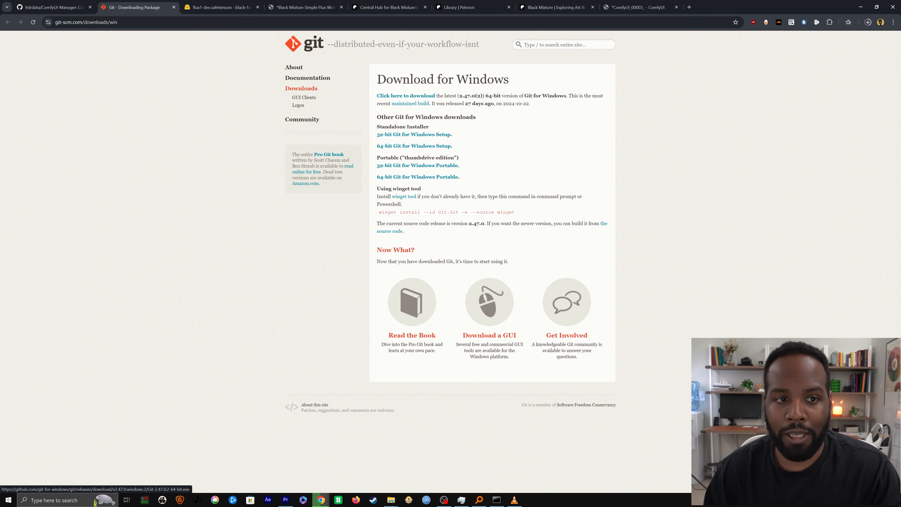
pyautogui.hotkey('ctrl', 'shift', 'Tab')
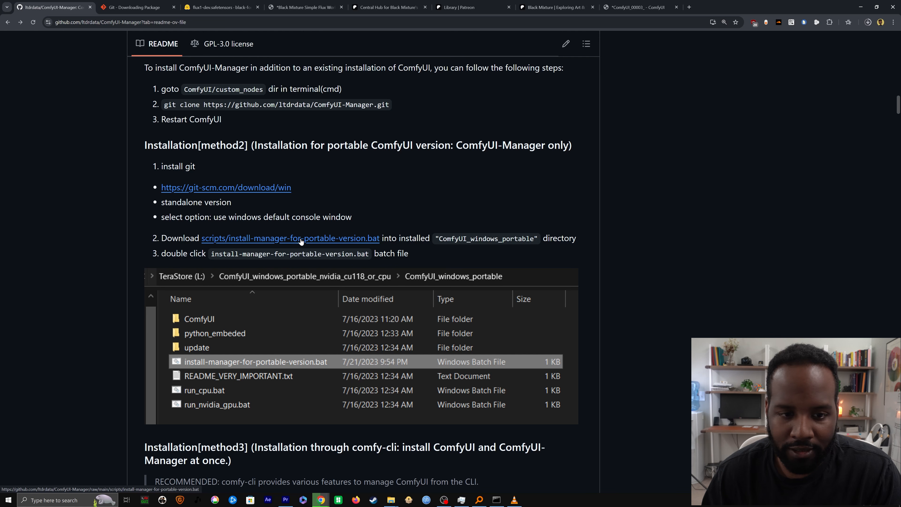
# Save the linked install-manager-for-portable-version.bat from the README into D:\Apps\ComfyUI_windows_portable_nvidia\ComfyUI_windows_portable.
pyautogui.rightClick(328, 241)
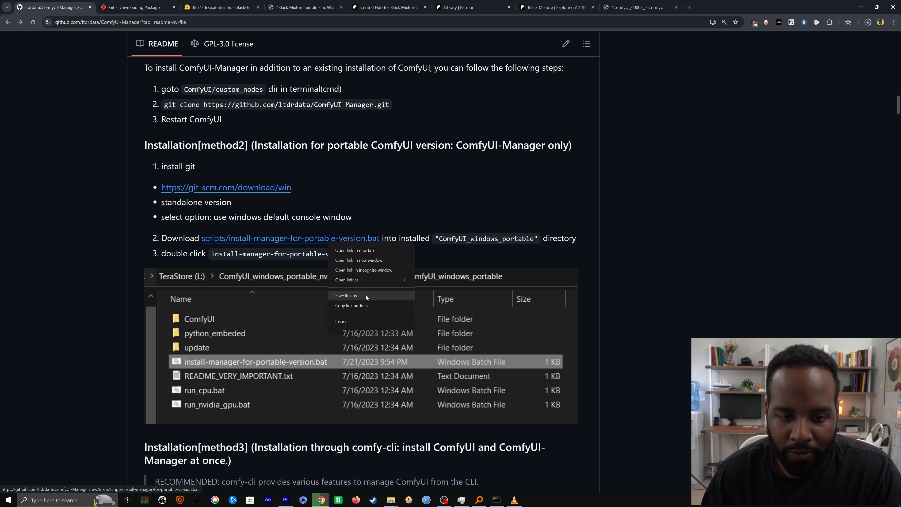
pyautogui.click(366, 295)
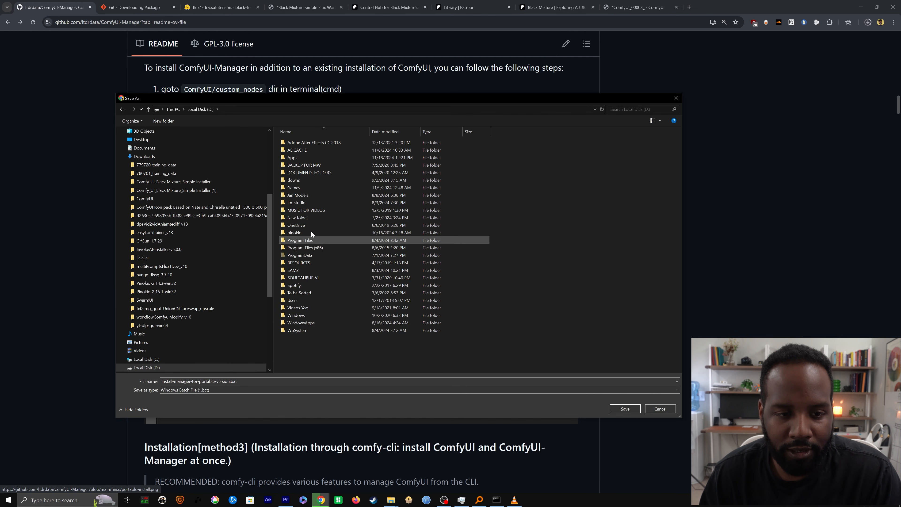
pyautogui.doubleClick(304, 158)
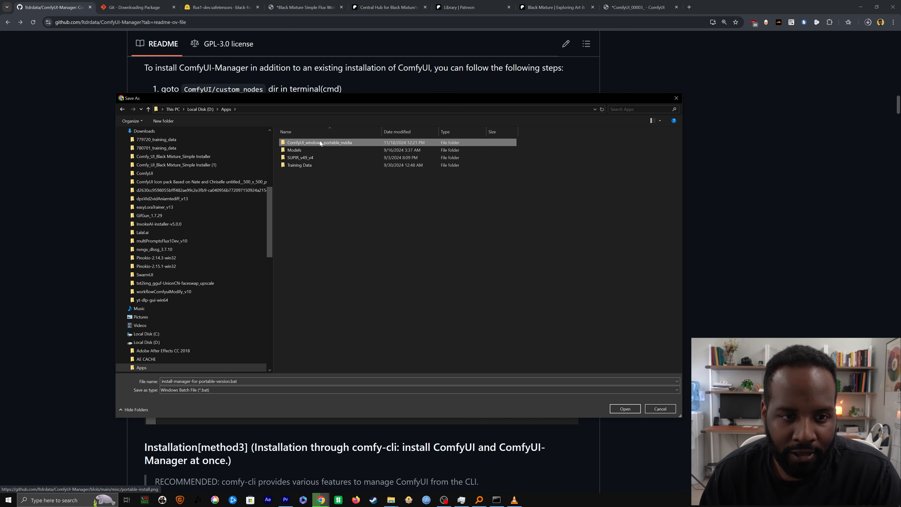
pyautogui.doubleClick(314, 143)
pyautogui.doubleClick(316, 143)
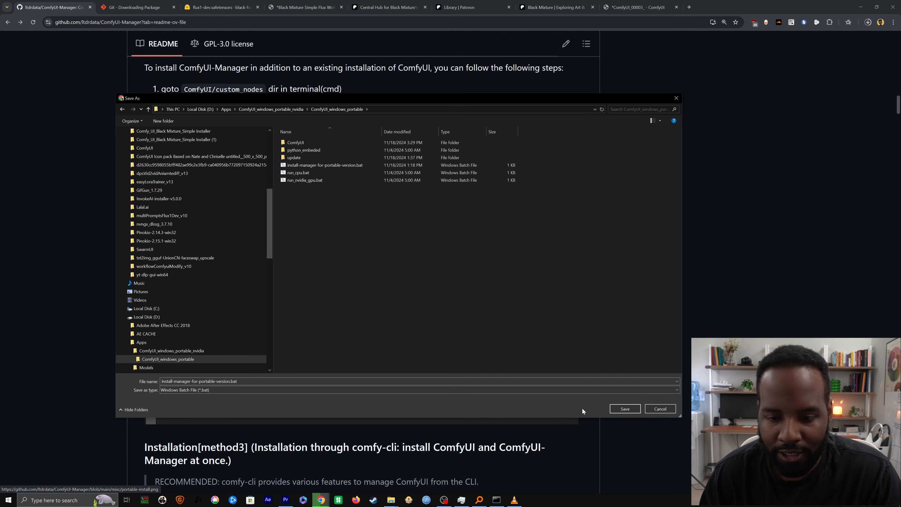
pyautogui.click(625, 409)
pyautogui.click(469, 250)
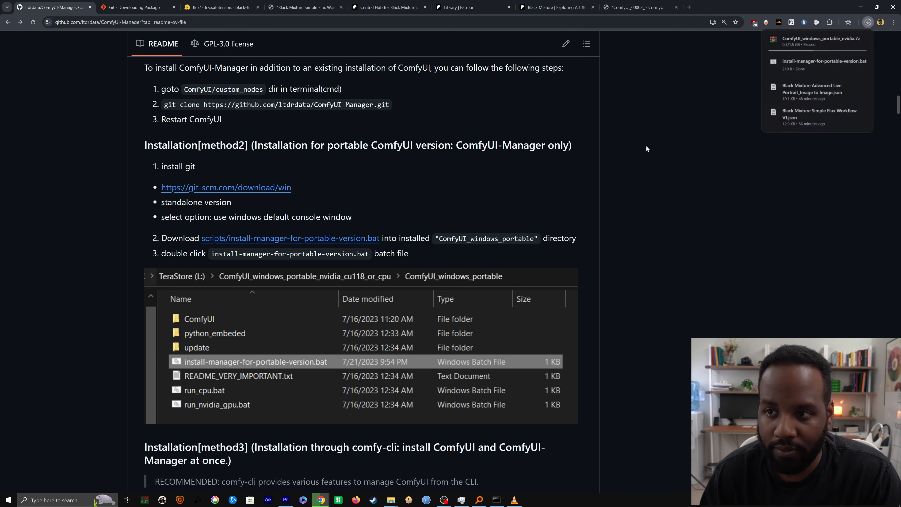
# Shut down the running ComfyUI console and close the ComfyUI browser page.
pyautogui.click(496, 500)
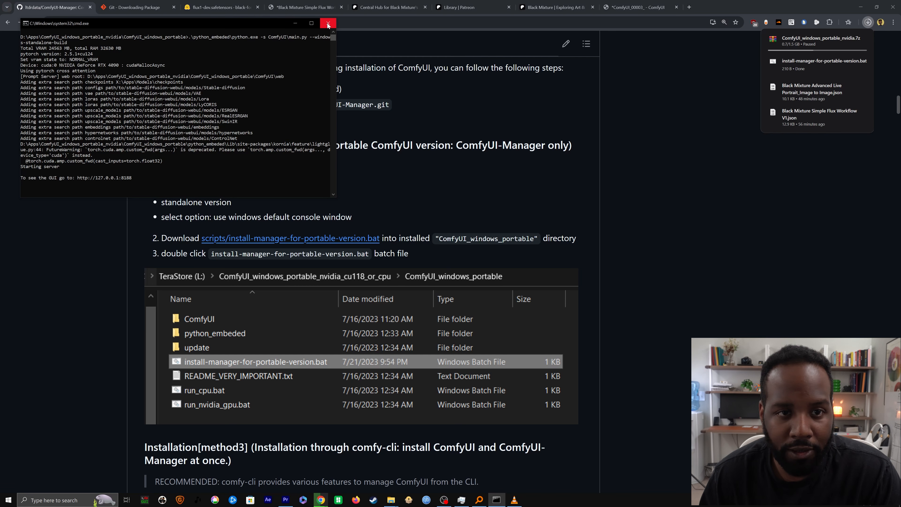
pyautogui.click(328, 23)
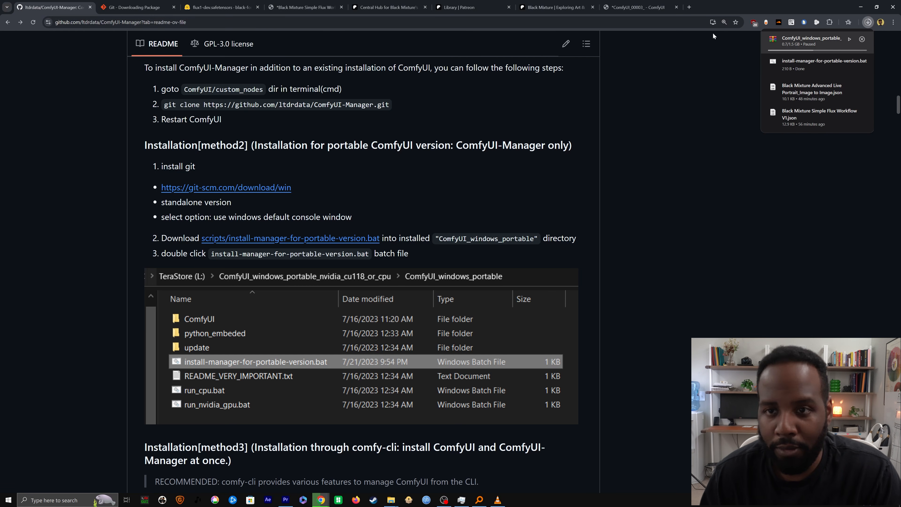
pyautogui.click(676, 7)
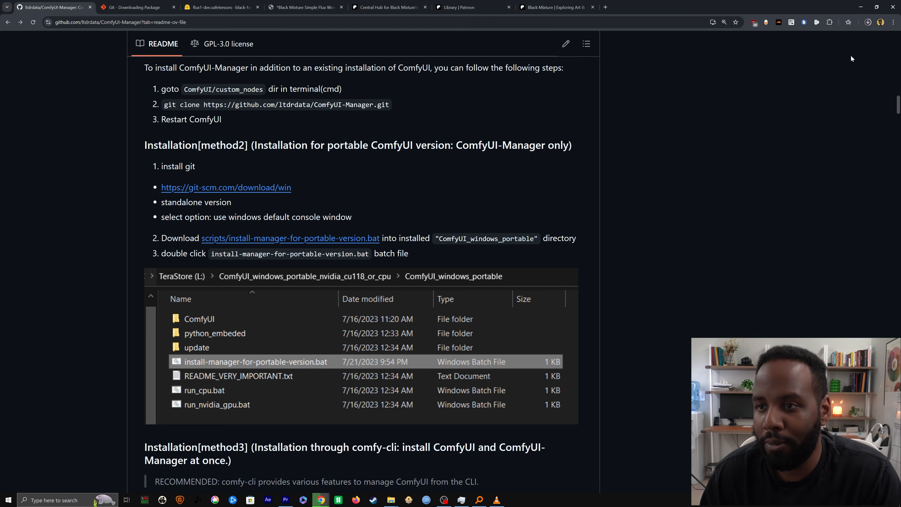
# Run install-manager-for-portable-version.bat from the ComfyUI_windows_portable folder, and restart ComfyUI with run_nvidia_gpu.bat.
pyautogui.click(843, 75)
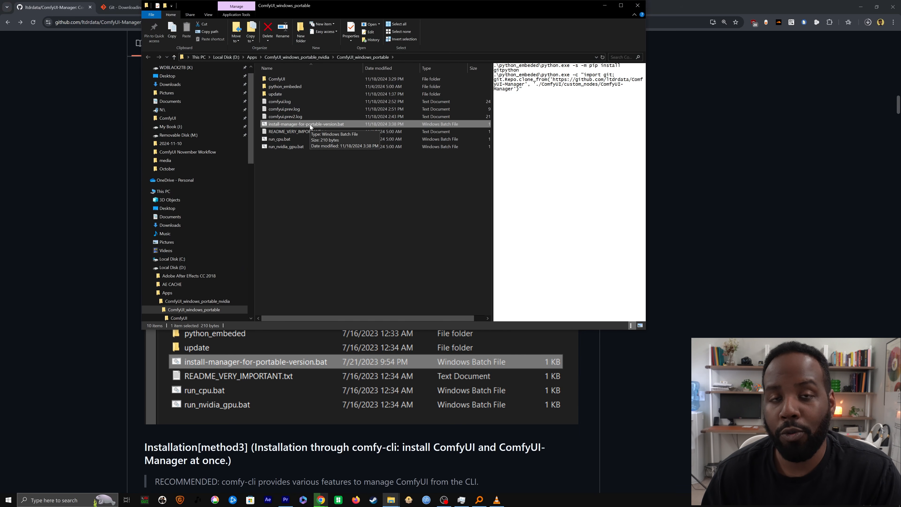
pyautogui.doubleClick(318, 125)
pyautogui.moveTo(229, 23); pyautogui.dragTo(488, 71)
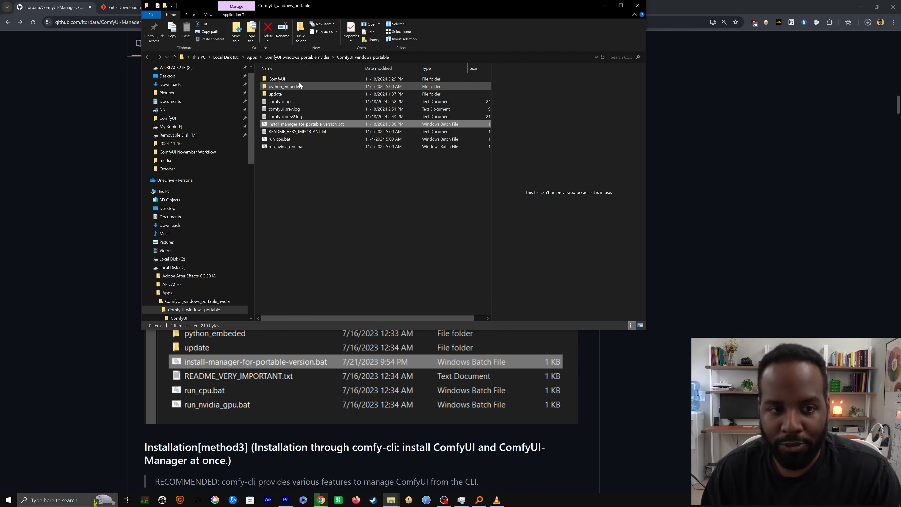
pyautogui.doubleClick(397, 146)
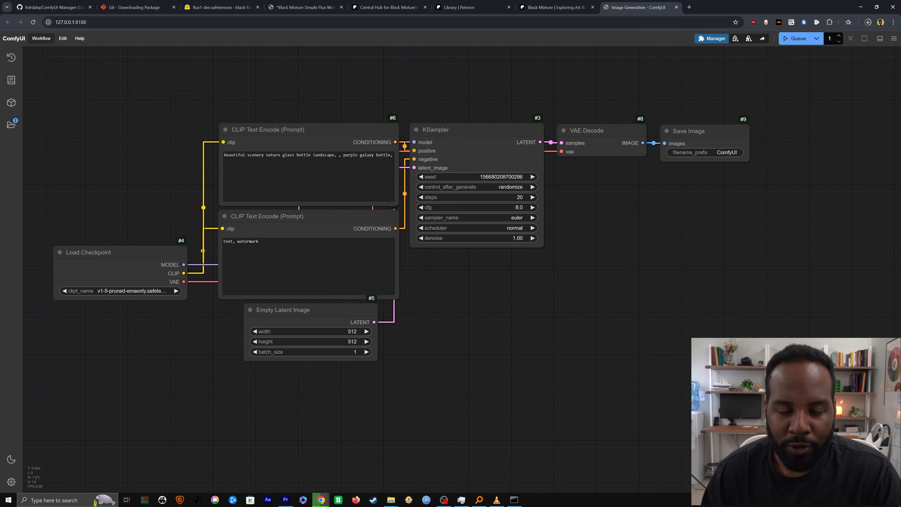
pyautogui.moveTo(474, 331); pyautogui.dragTo(525, 334)
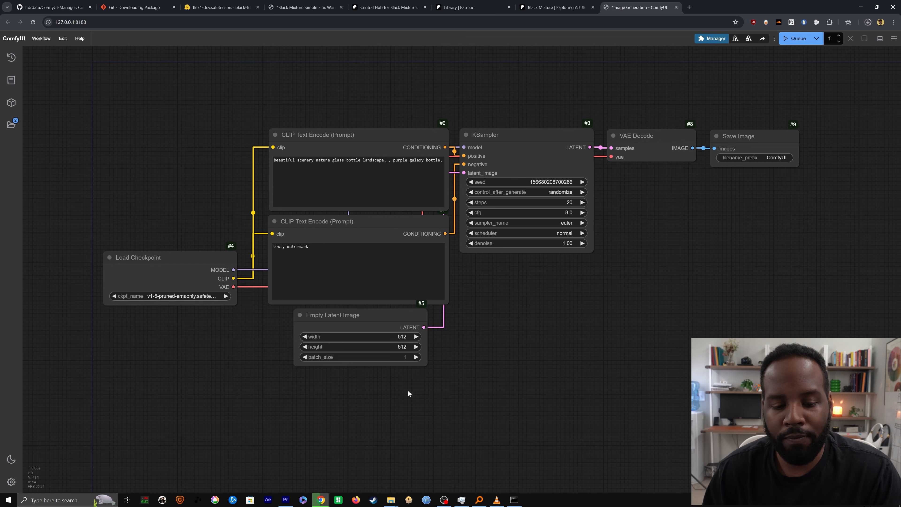
# Look over the update scripts in the portable build's update folder and minimize the folder window.
pyautogui.click(391, 500)
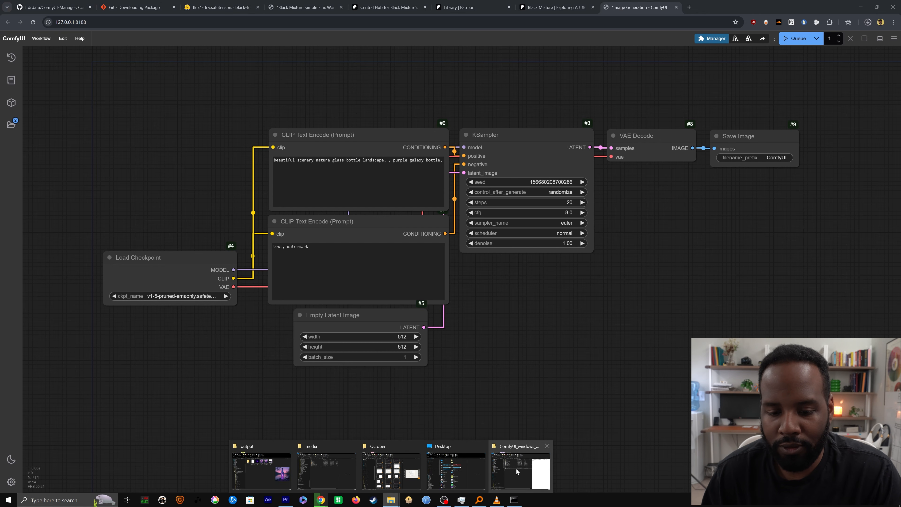
pyautogui.click(516, 468)
pyautogui.doubleClick(280, 94)
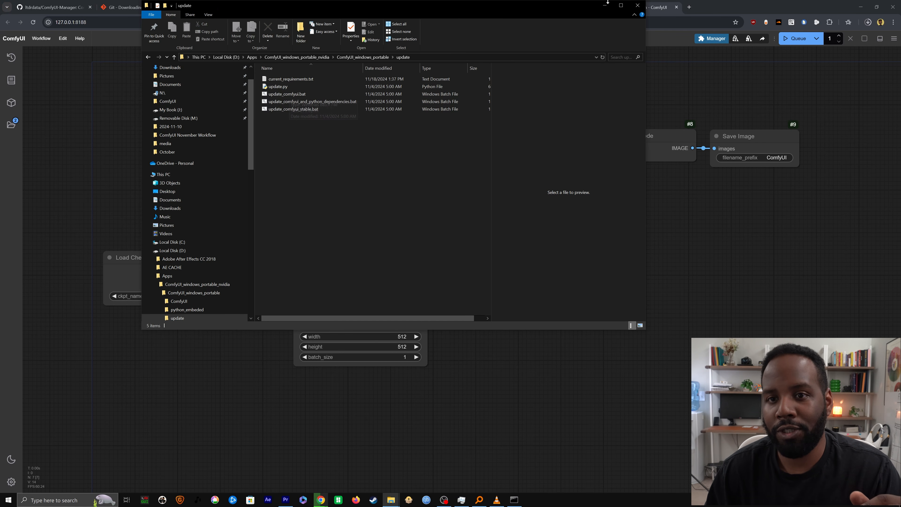
pyautogui.click(605, 5)
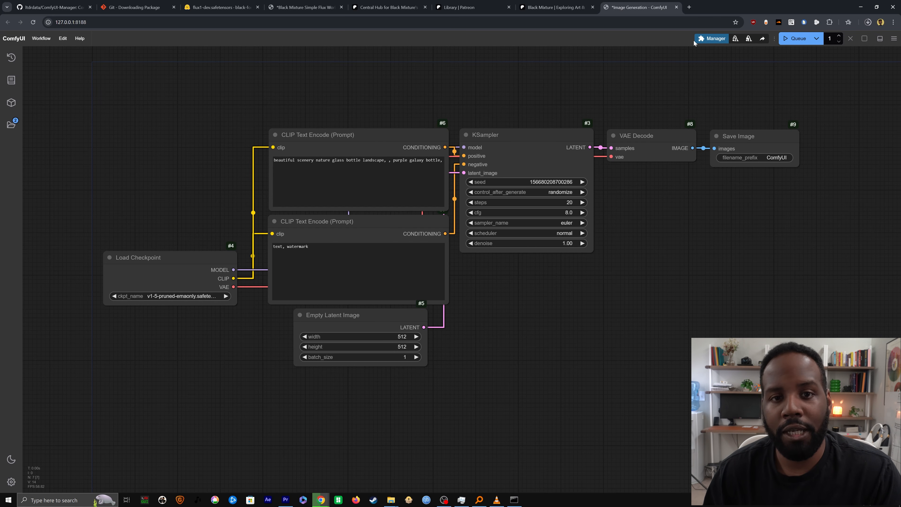
# Search ComfyUI-Manager's Model Manager for "flux" among checkpoint-type models and install the FLUX.1 [dev] Checkpoint model (fp8).
pyautogui.click(714, 42)
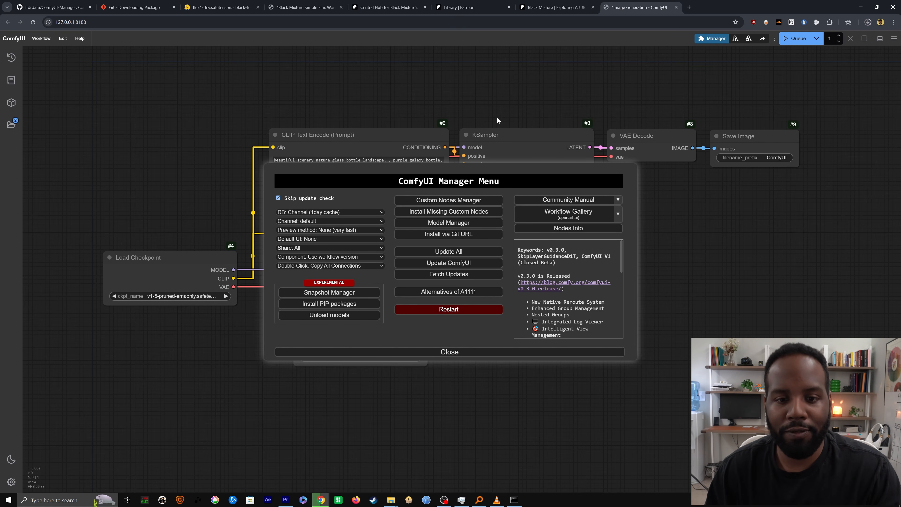
pyautogui.click(457, 224)
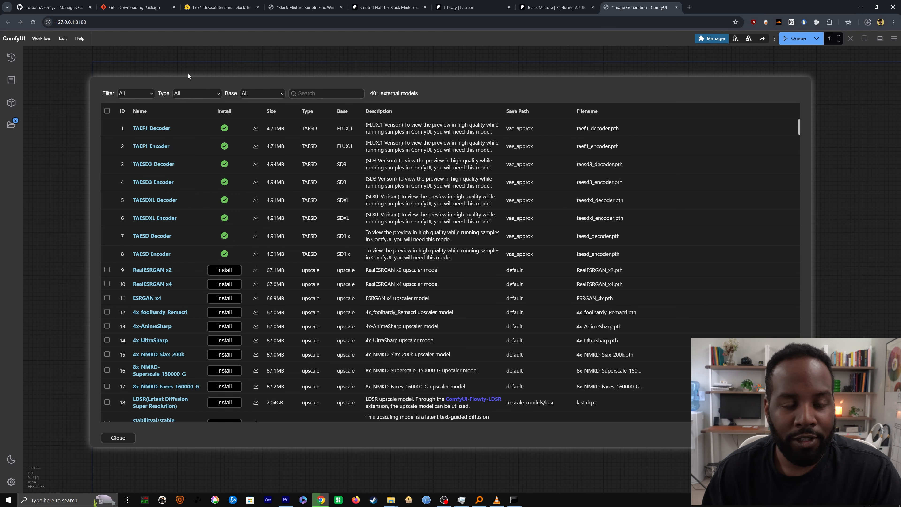
pyautogui.click(216, 93)
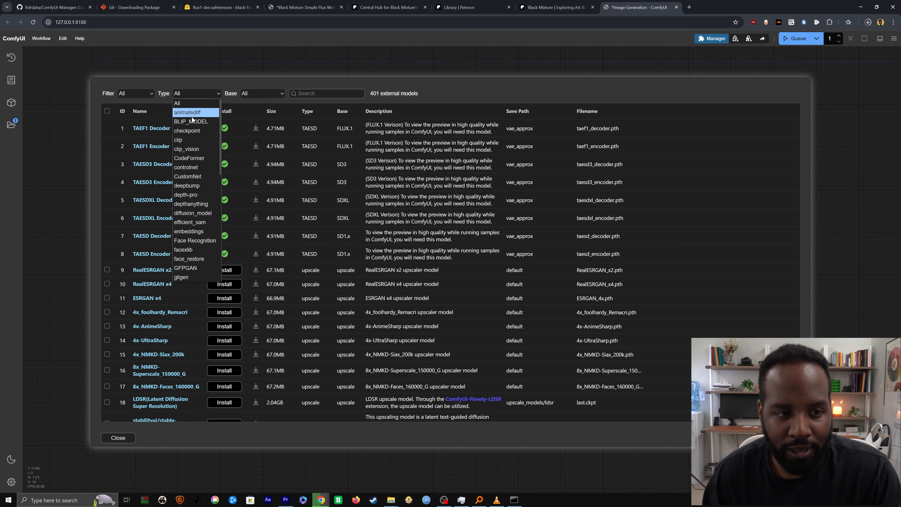
pyautogui.click(189, 131)
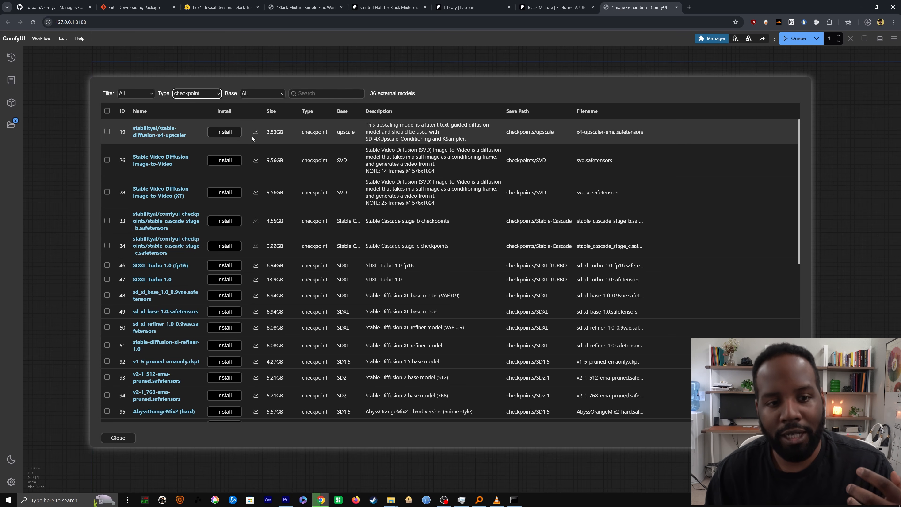
pyautogui.click(319, 93)
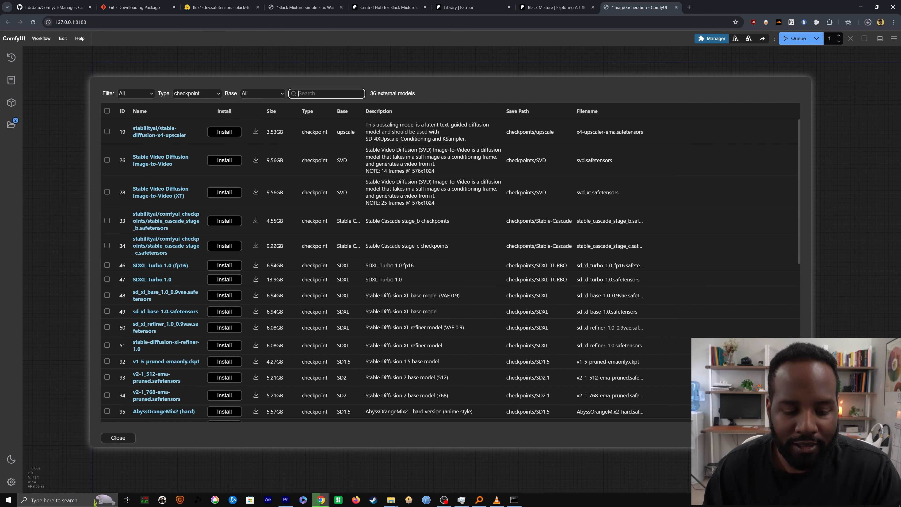
pyautogui.write('flux')
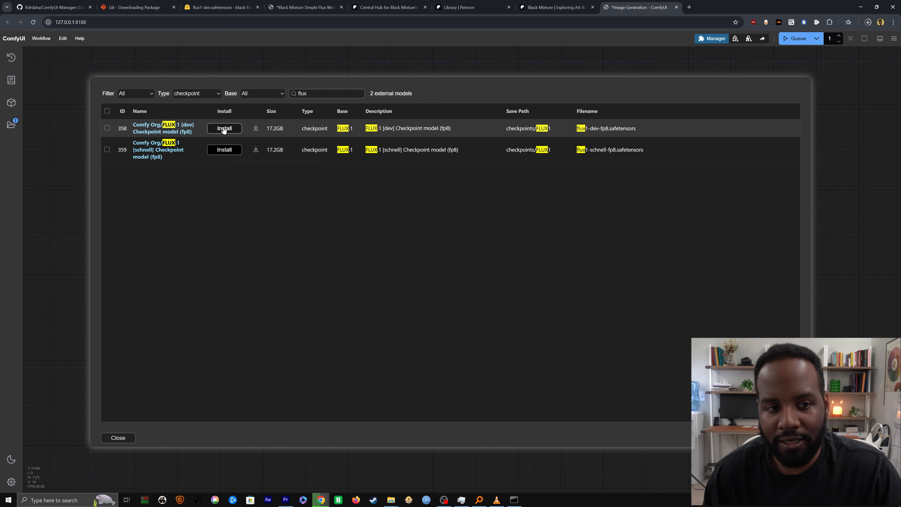
pyautogui.click(234, 129)
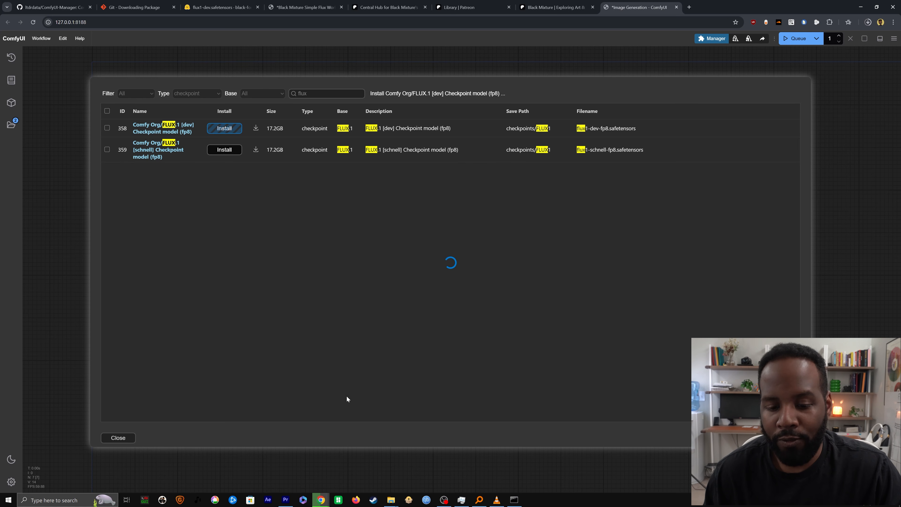
# Check the FLUX.1 [dev] model's download progress and target file in the ComfyUI console, and close the console.
pyautogui.click(516, 501)
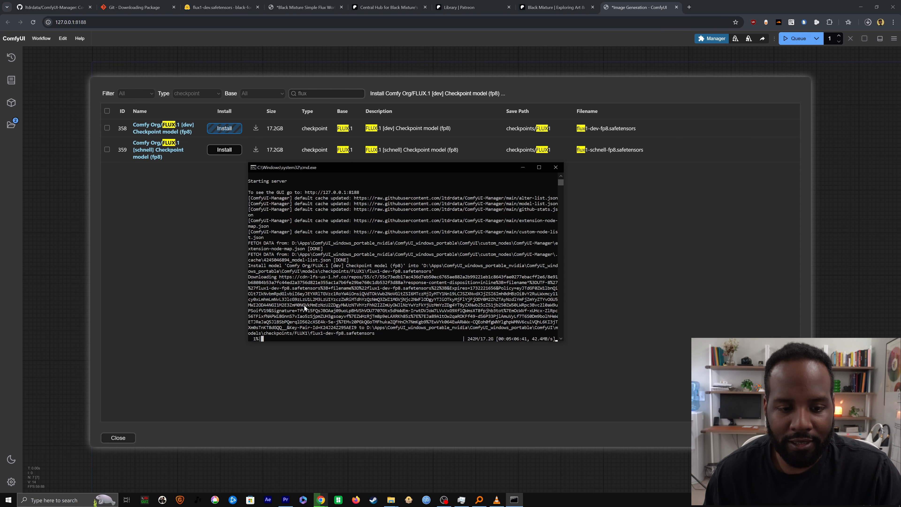
pyautogui.moveTo(265, 322); pyautogui.dragTo(375, 319)
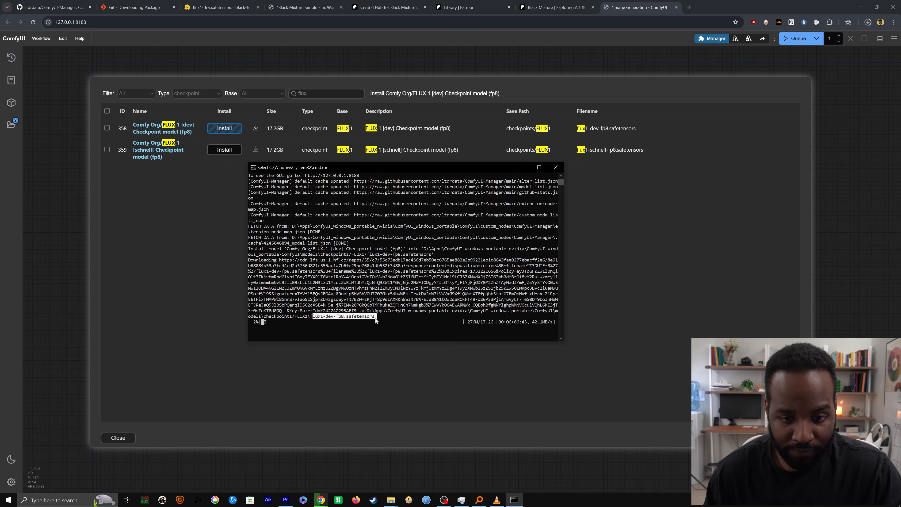
pyautogui.click(370, 321)
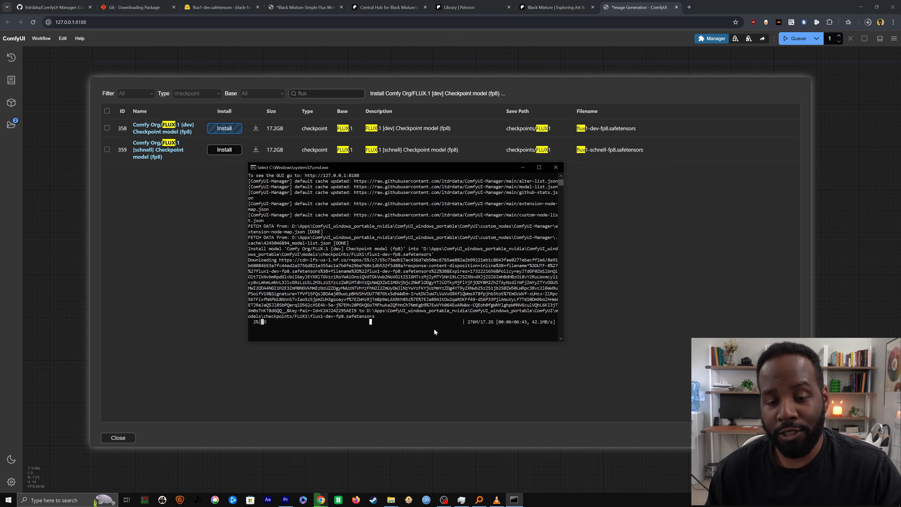
pyautogui.moveTo(482, 321); pyautogui.dragTo(499, 323)
pyautogui.click(499, 322)
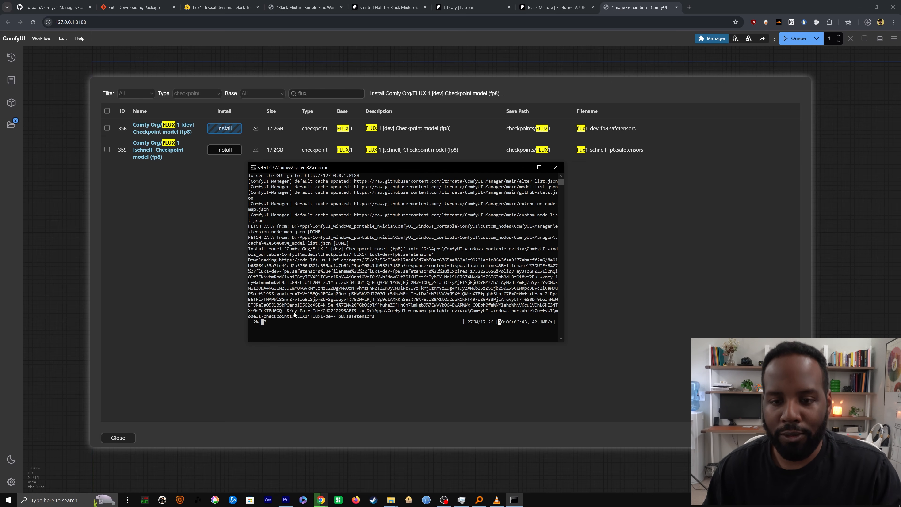
pyautogui.click(555, 167)
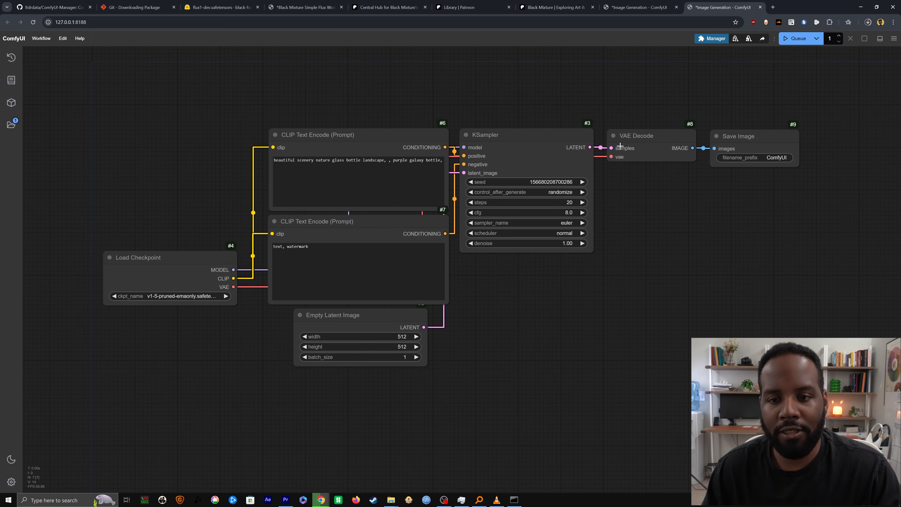
pyautogui.click(390, 499)
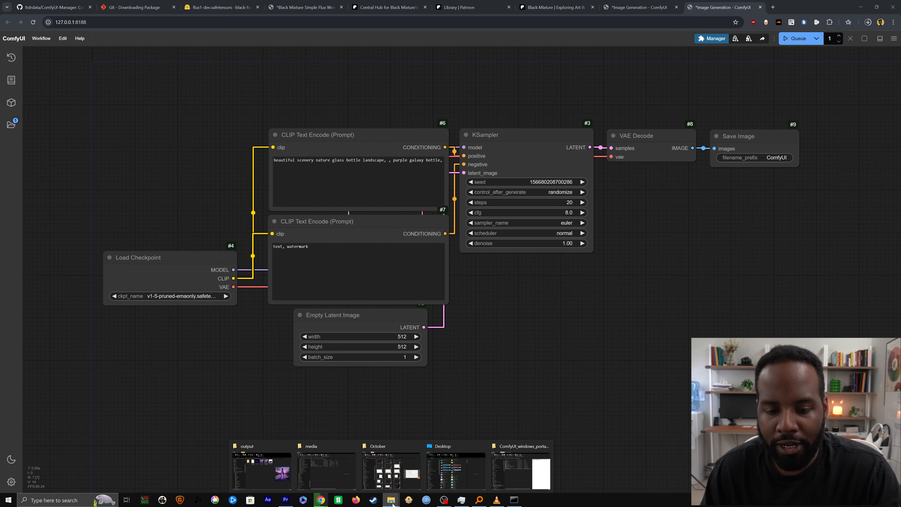
pyautogui.click(541, 389)
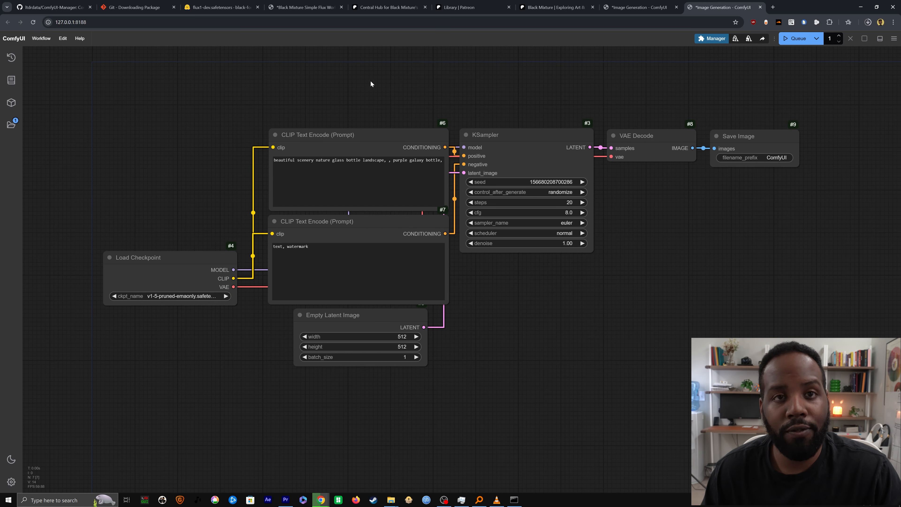
# Choose Flux\flux1-dev-fp8.safetensors in the Load Checkpoint node and queue an image generation.
pyautogui.moveTo(167, 268); pyautogui.dragTo(169, 271)
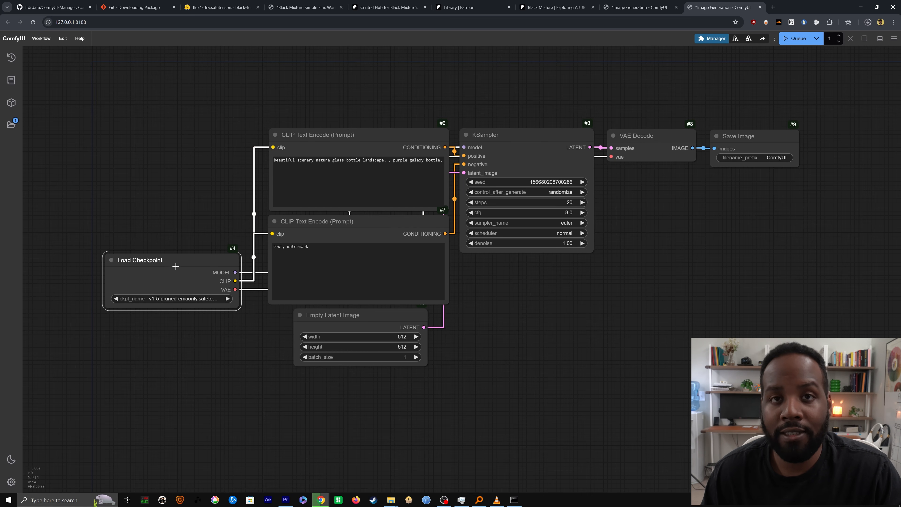
pyautogui.click(182, 300)
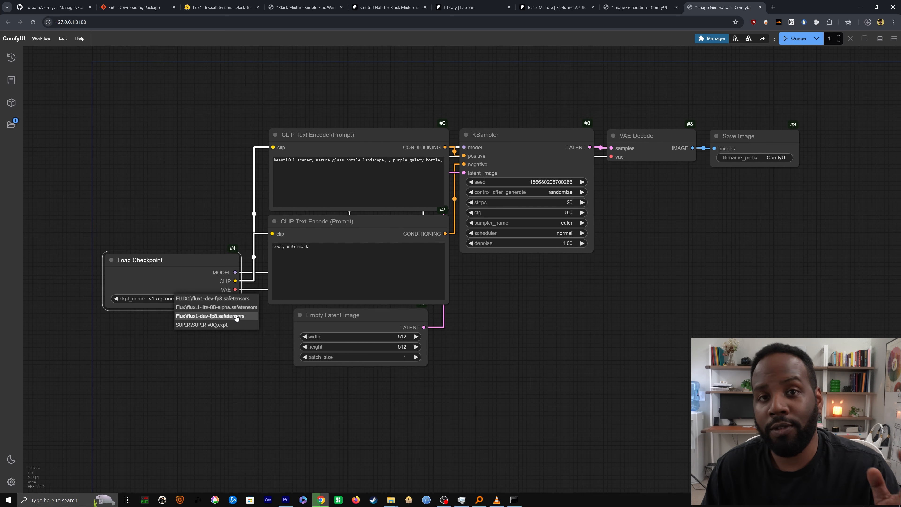
pyautogui.click(236, 317)
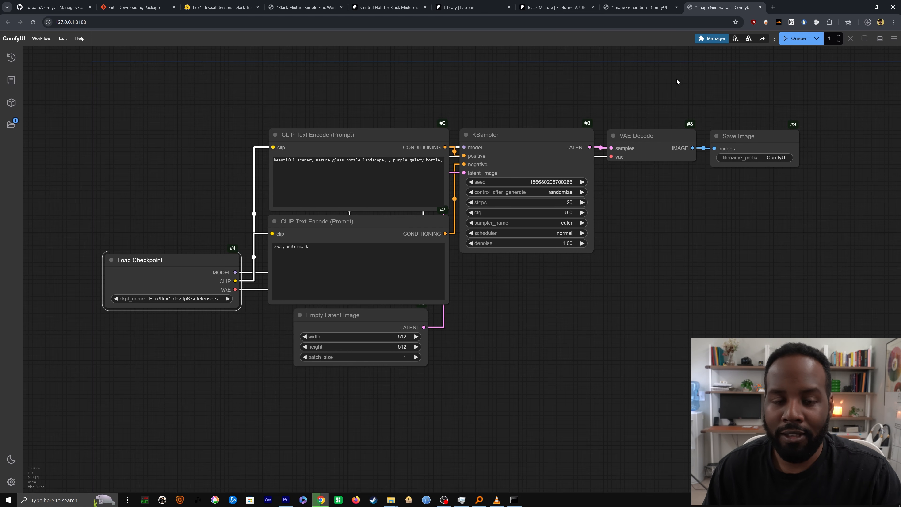
pyautogui.click(793, 39)
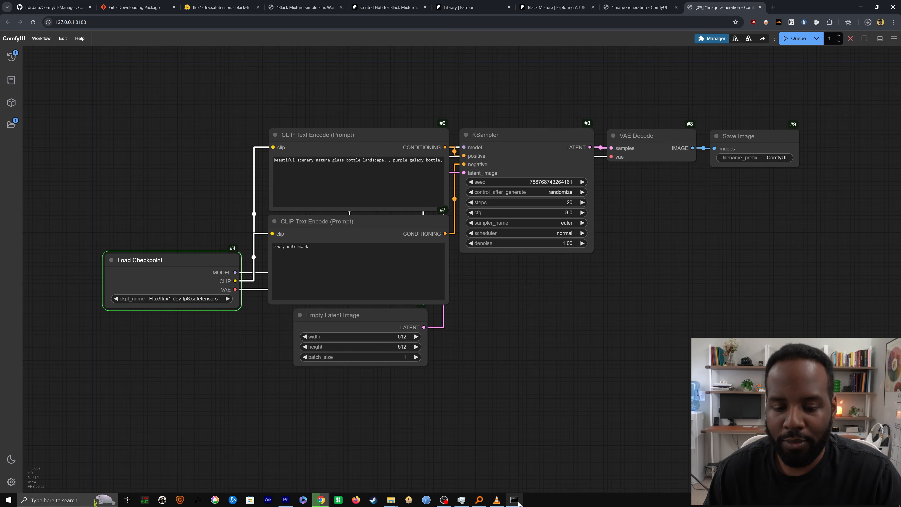
# Follow the model loading and generation messages in the ComfyUI console, and return to the workflow.
pyautogui.click(514, 499)
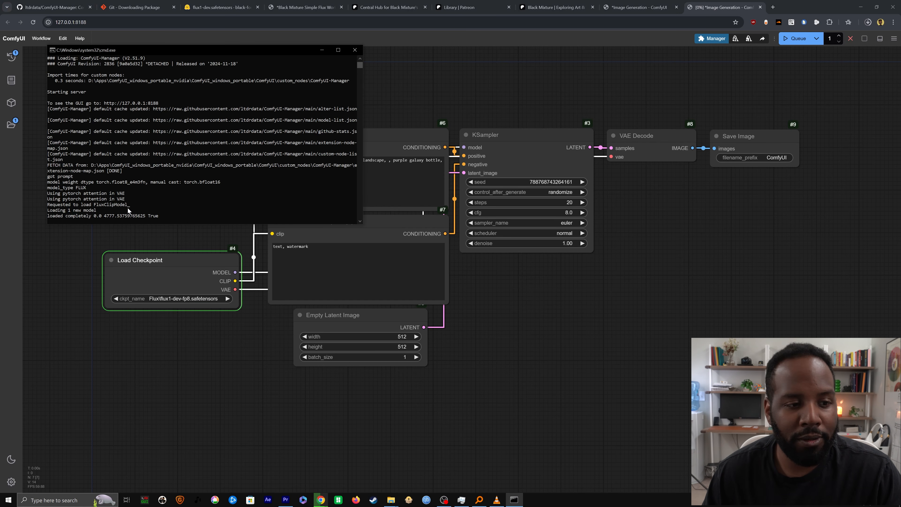
pyautogui.moveTo(165, 217)
pyautogui.mouseDown()
pyautogui.moveTo(51, 200)
pyautogui.moveTo(52, 188)
pyautogui.moveTo(49, 198)
pyautogui.moveTo(106, 200)
pyautogui.moveTo(57, 206)
pyautogui.moveTo(106, 205)
pyautogui.moveTo(48, 217)
pyautogui.moveTo(181, 219)
pyautogui.mouseUp()
pyautogui.click(181, 219)
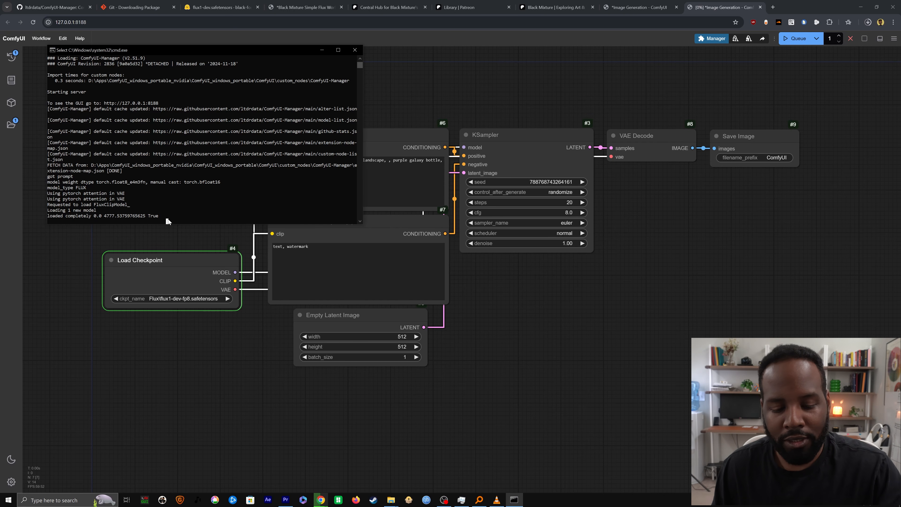
pyautogui.press('Return')
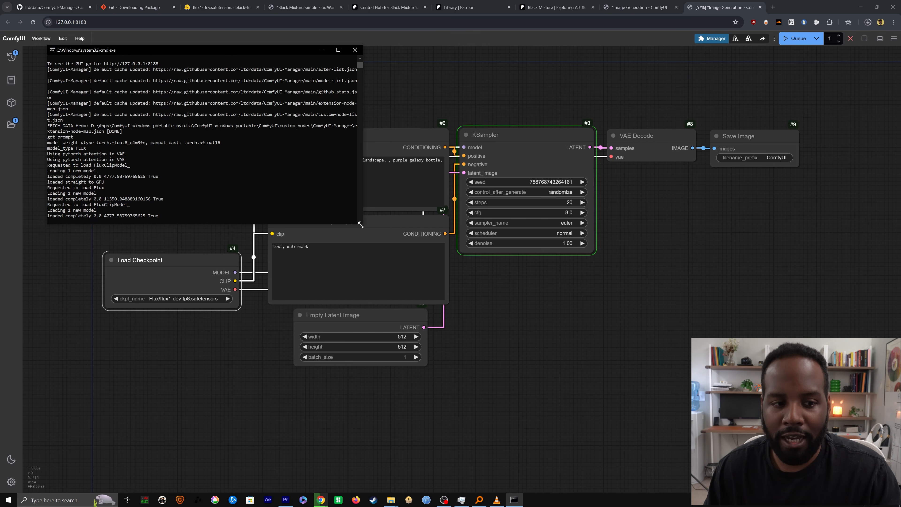
pyautogui.moveTo(360, 225); pyautogui.dragTo(262, 243)
pyautogui.click(183, 265)
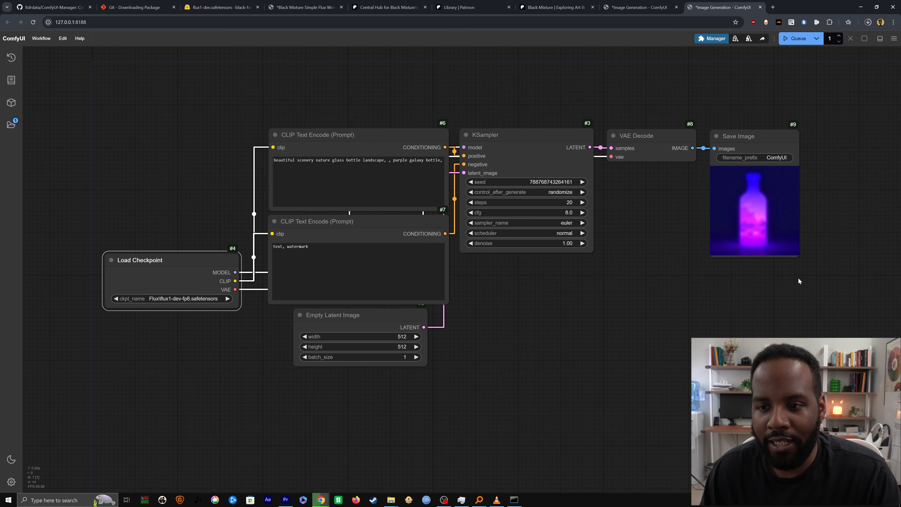
# Examine the generated bottle image in the Save Image node and look over the whole workflow.
pyautogui.scroll(5, 671, 203)
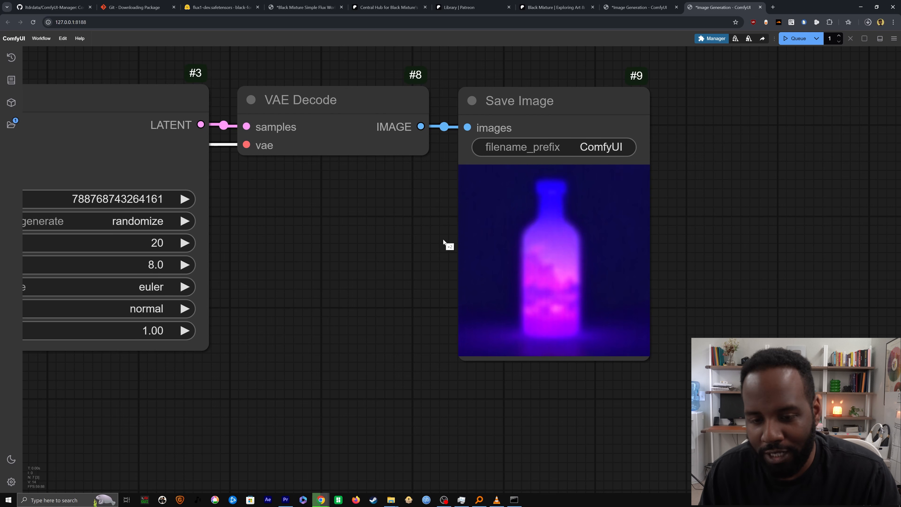
pyautogui.moveTo(511, 206); pyautogui.dragTo(464, 236)
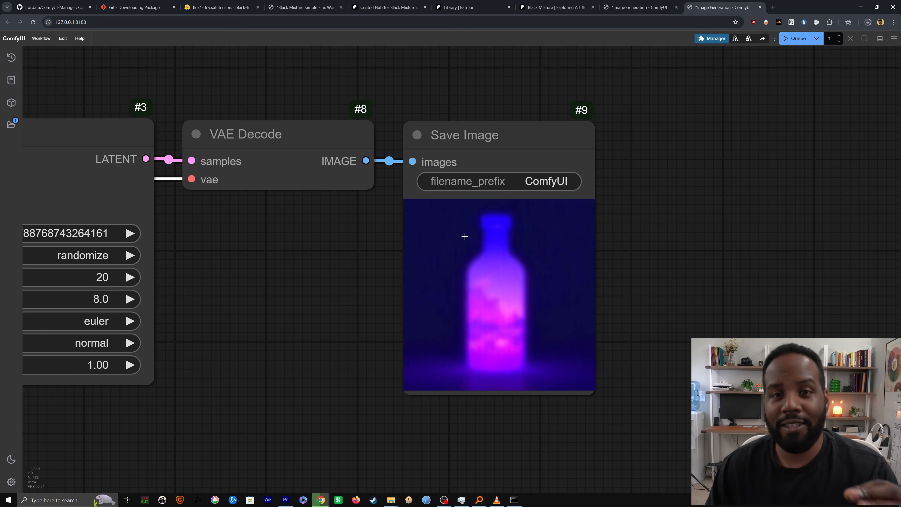
pyautogui.scroll(2, 399, 299)
pyautogui.scroll(-5, 365, 299)
pyautogui.moveTo(327, 351); pyautogui.dragTo(578, 284)
pyautogui.scroll(-2, 577, 284)
pyautogui.moveTo(426, 379); pyautogui.dragTo(585, 342)
pyautogui.scroll(-1, 585, 342)
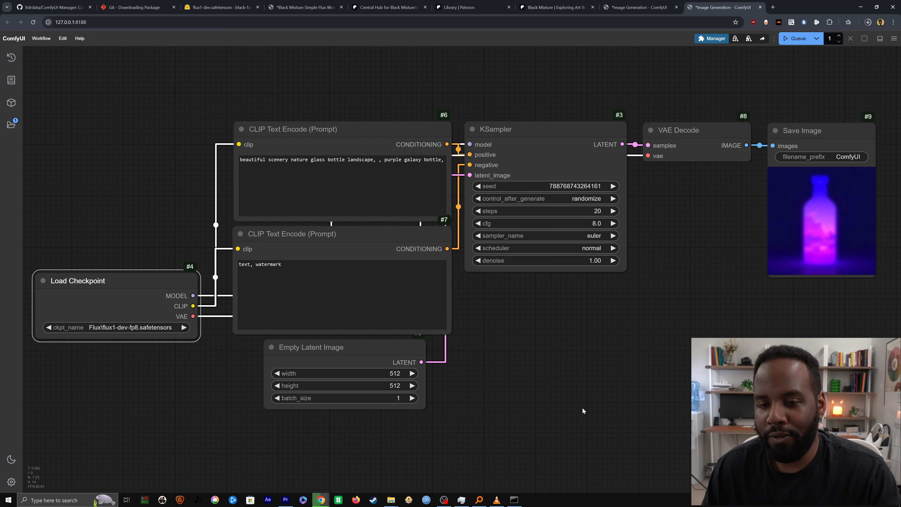
pyautogui.moveTo(580, 346); pyautogui.dragTo(584, 342)
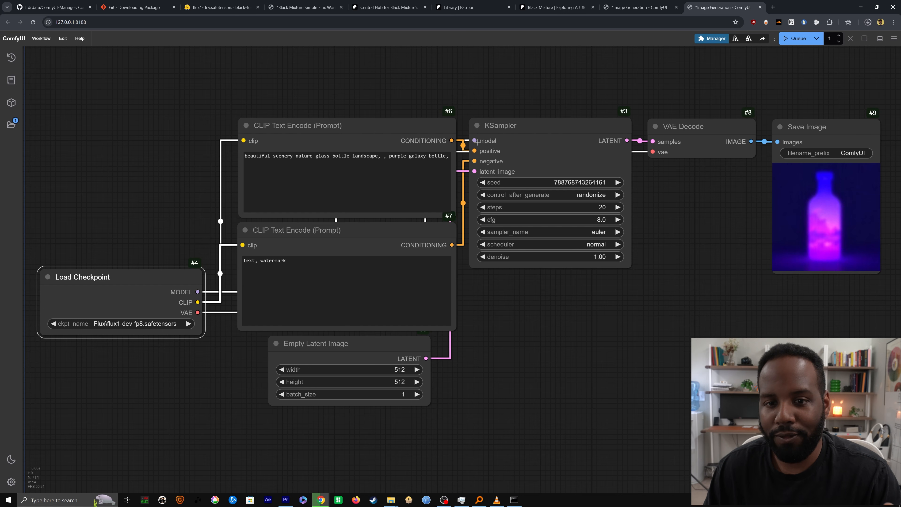
# Set the KSampler node's cfg to 1 and its scheduler to simple.
pyautogui.moveTo(572, 141); pyautogui.dragTo(575, 138)
pyautogui.scroll(3, 535, 298)
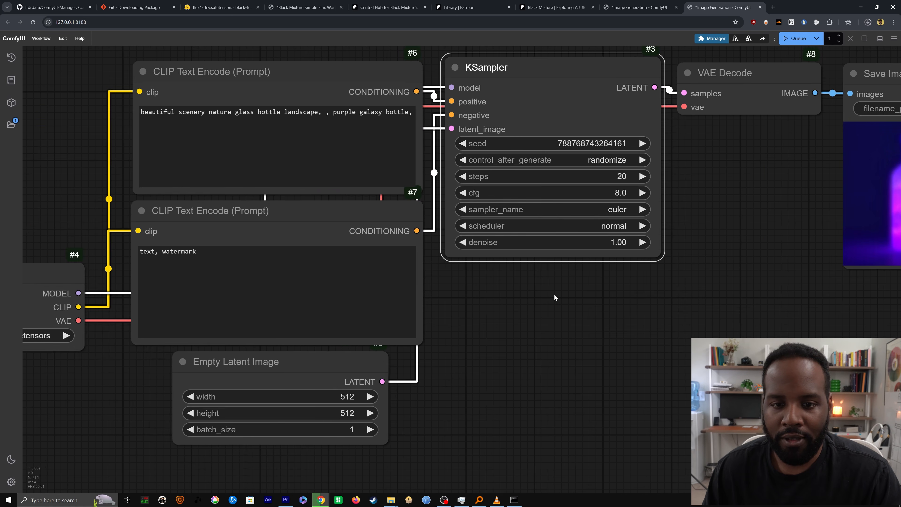
pyautogui.moveTo(558, 297); pyautogui.dragTo(486, 338)
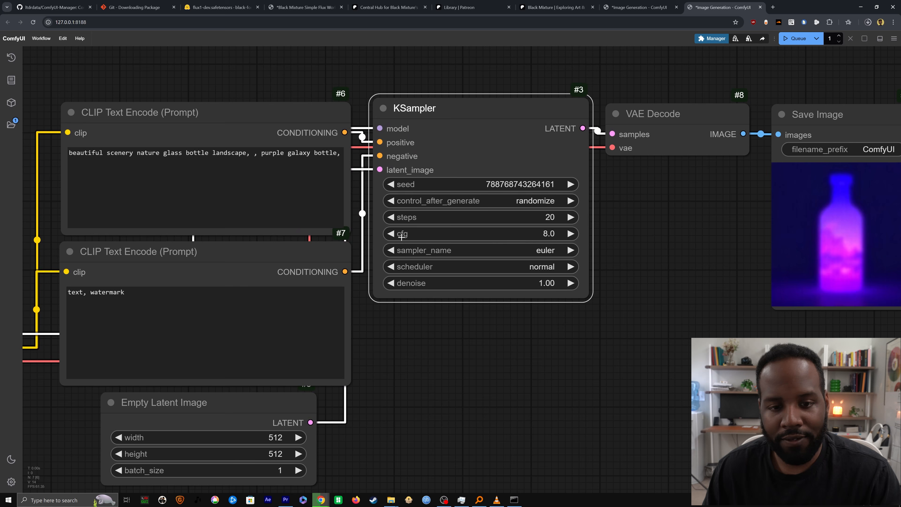
pyautogui.click(548, 234)
pyautogui.write('1')
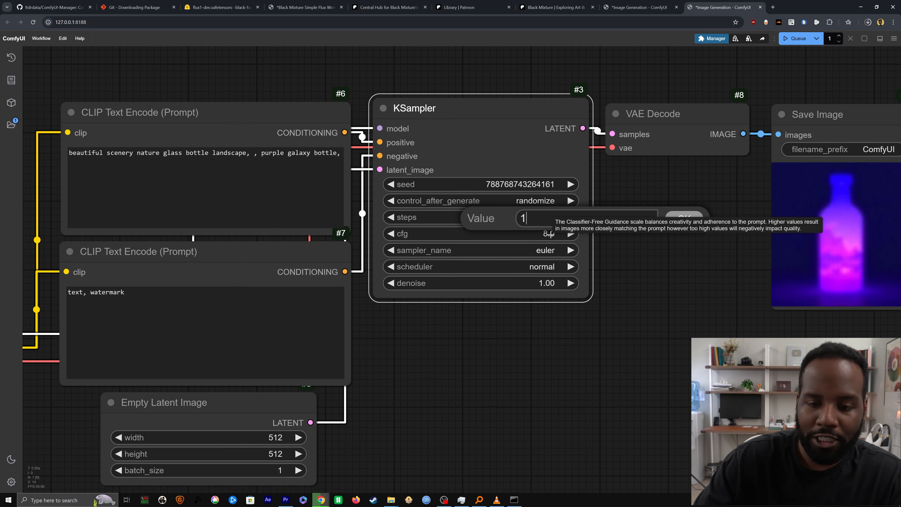
pyautogui.press('Return')
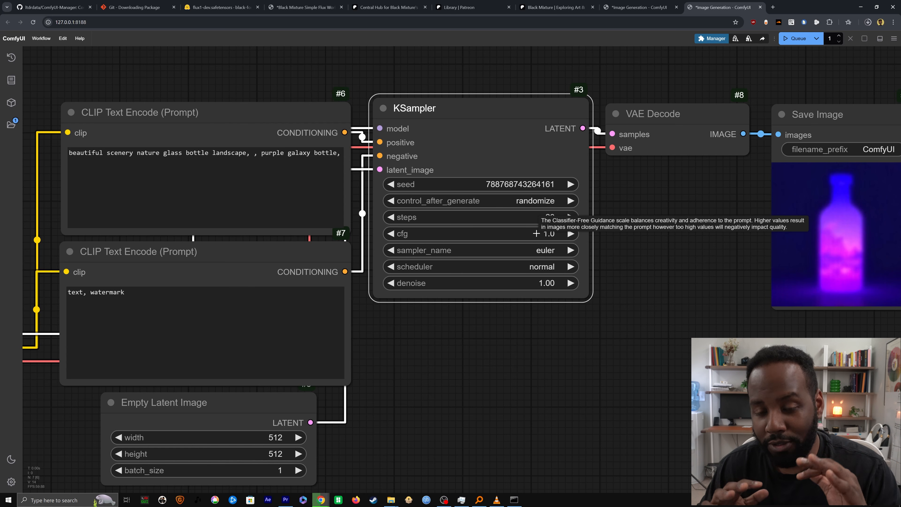
pyautogui.click(534, 264)
pyautogui.click(534, 315)
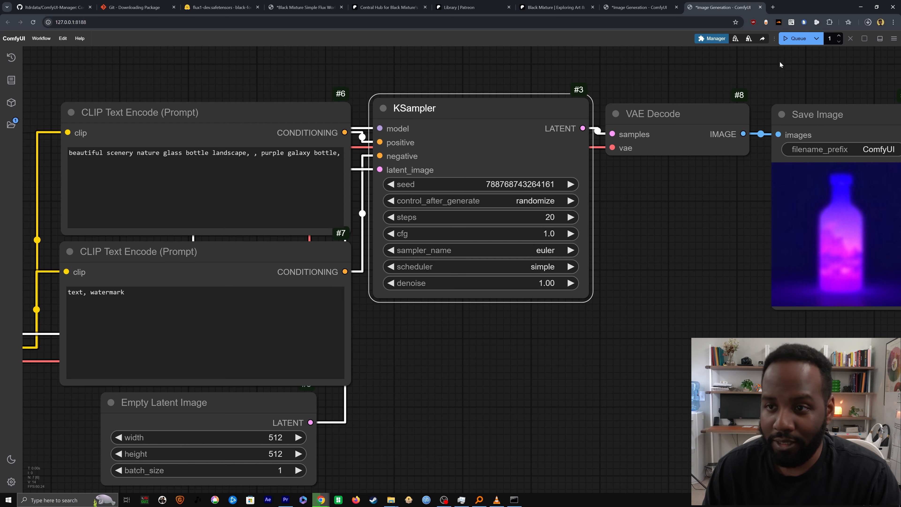
# Generate a new image with the changed sampler settings and inspect it in the Save Image node.
pyautogui.click(796, 38)
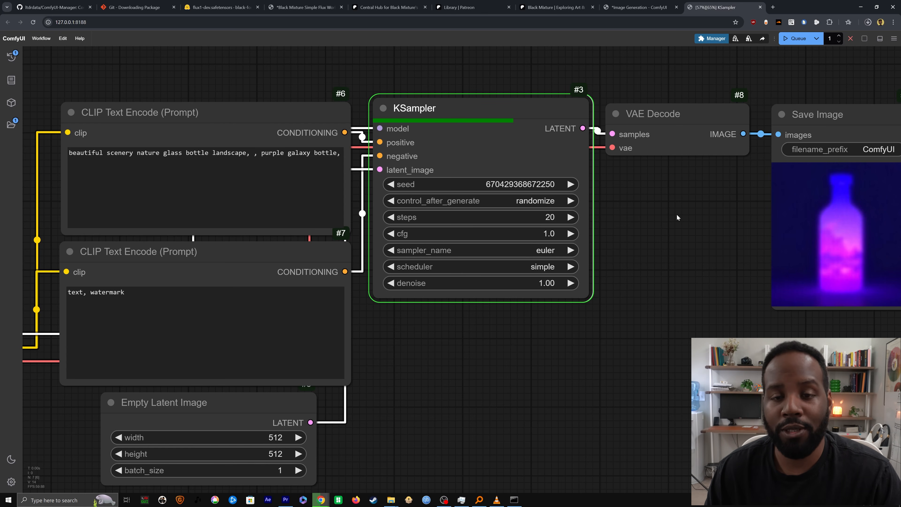
pyautogui.moveTo(766, 217); pyautogui.dragTo(386, 217)
pyautogui.scroll(4, 386, 217)
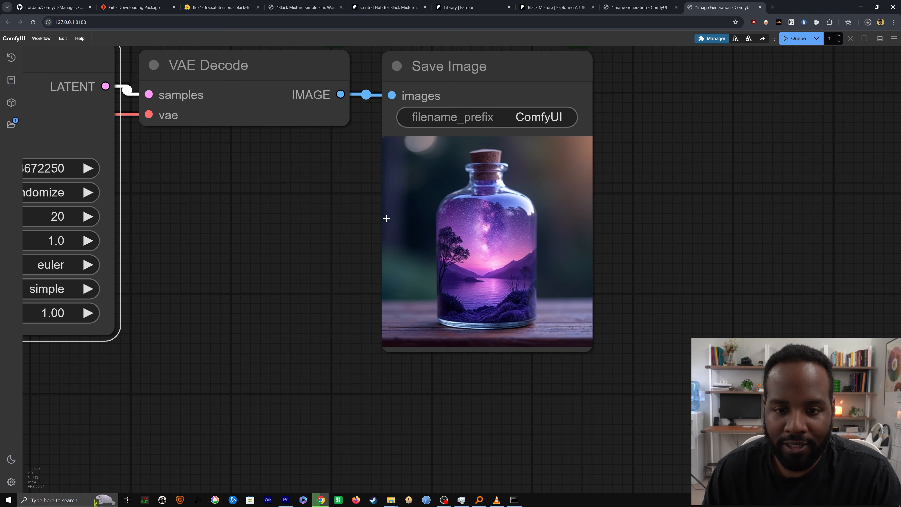
pyautogui.scroll(2, 480, 293)
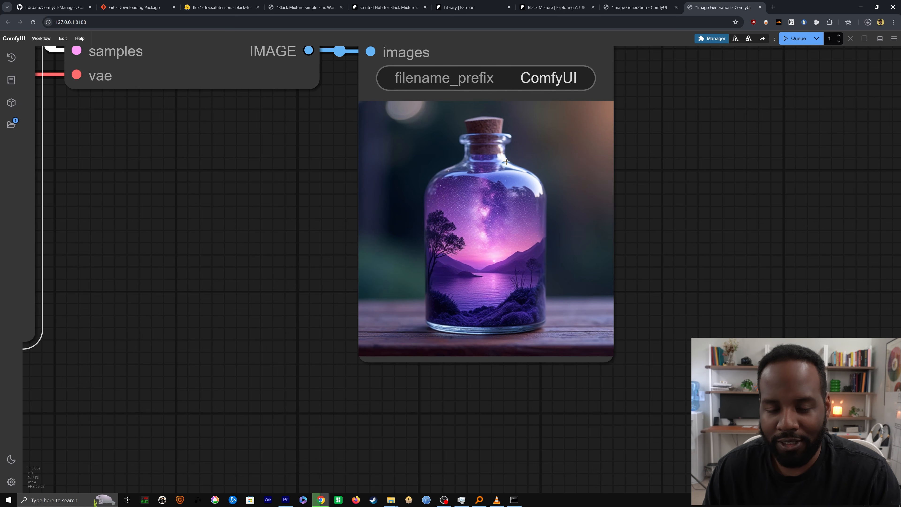
pyautogui.scroll(-5, 377, 304)
pyautogui.moveTo(329, 347); pyautogui.dragTo(587, 307)
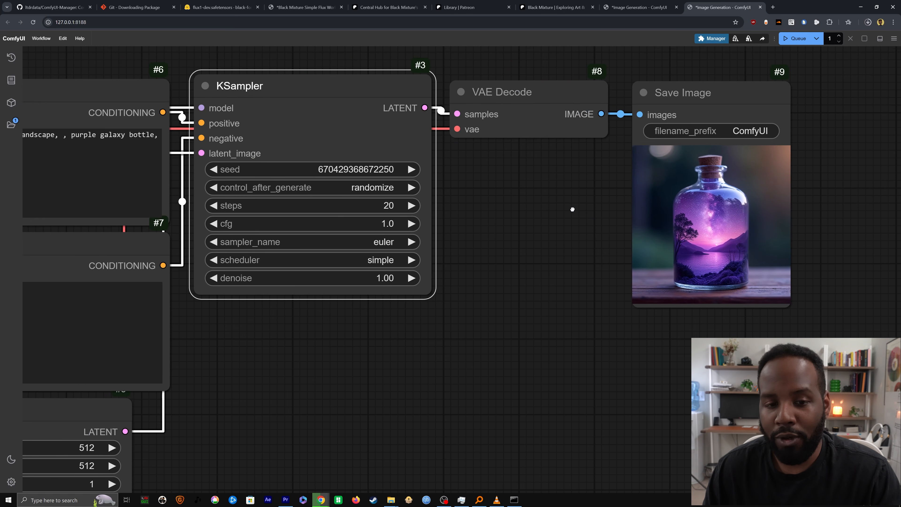
# Set the KSampler node's steps to 35 and queue a new image generation.
pyautogui.moveTo(577, 201); pyautogui.dragTo(584, 217)
pyautogui.click(390, 222)
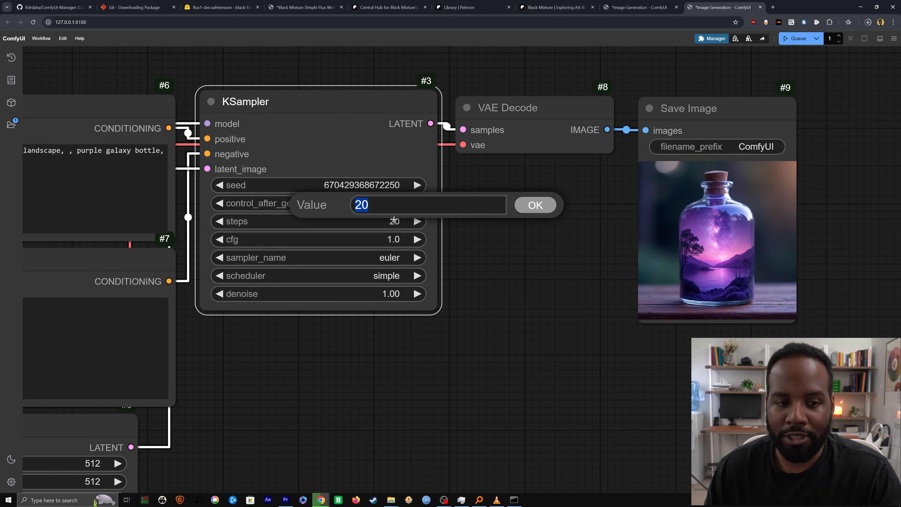
pyautogui.click(471, 240)
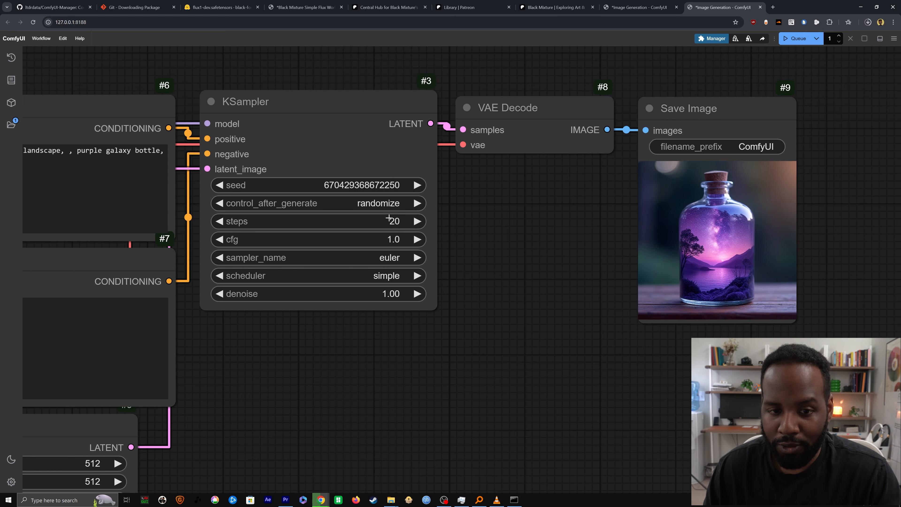
pyautogui.click(392, 221)
pyautogui.write('35')
pyautogui.press('Return')
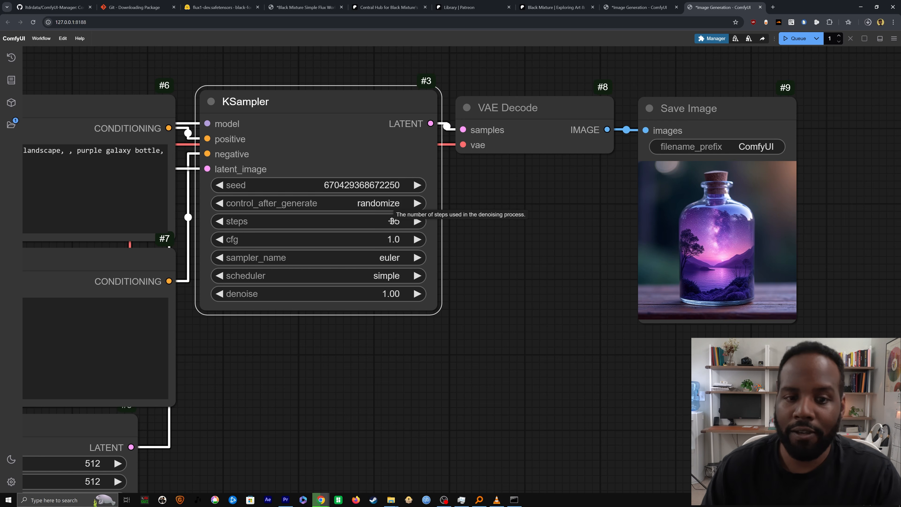
pyautogui.click(797, 41)
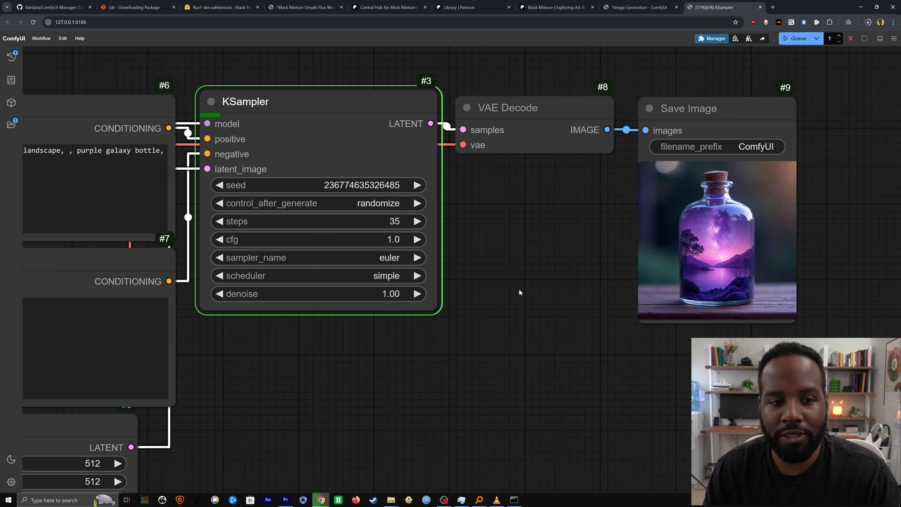
# Check the generation time in the ComfyUI console, inspect the new bottle image closely, and look over the whole workflow.
pyautogui.click(514, 499)
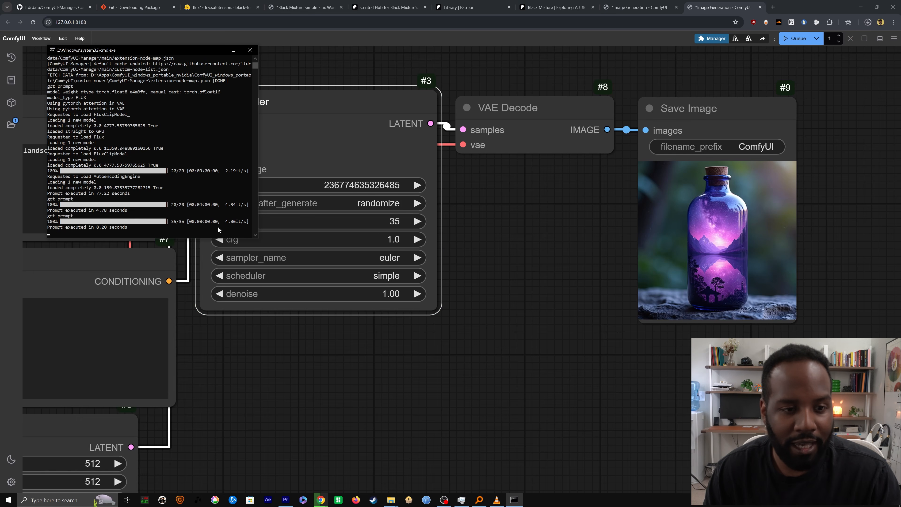
pyautogui.scroll(4, 768, 235)
pyautogui.moveTo(768, 233); pyautogui.dragTo(539, 245)
pyautogui.scroll(6, 392, 241)
pyautogui.scroll(-10, 615, 291)
pyautogui.moveTo(414, 359); pyautogui.dragTo(777, 365)
pyautogui.scroll(-2, 539, 360)
pyautogui.moveTo(494, 374); pyautogui.dragTo(557, 350)
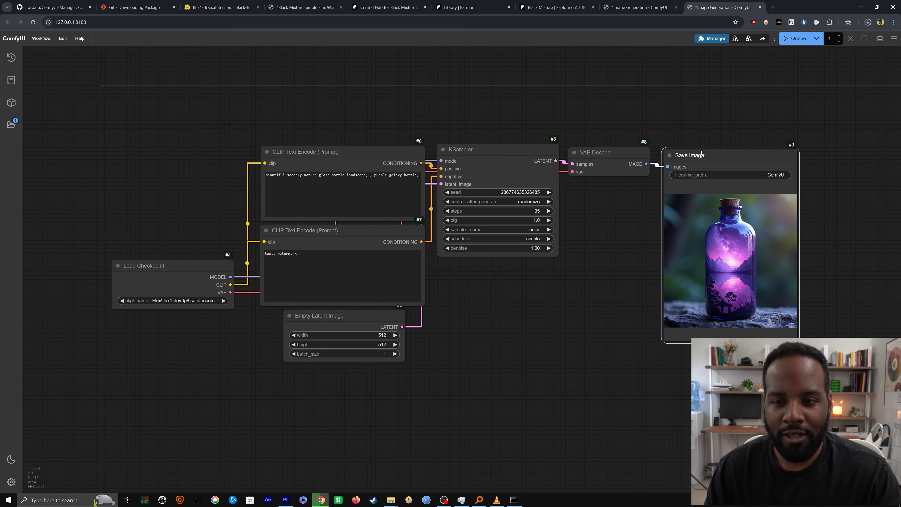
pyautogui.moveTo(701, 153); pyautogui.dragTo(695, 154)
pyautogui.click(580, 260)
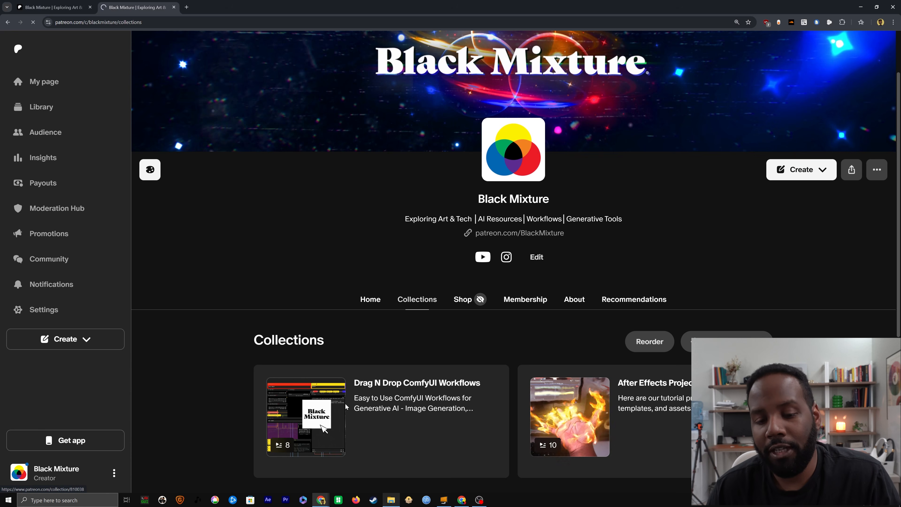
# Browse the Drag N Drop ComfyUI Workflows collection and the pinned Central Hub post on Black Mixture's Patreon for workflows and model links.
pyautogui.click(329, 405)
pyautogui.scroll(-10, 367, 264)
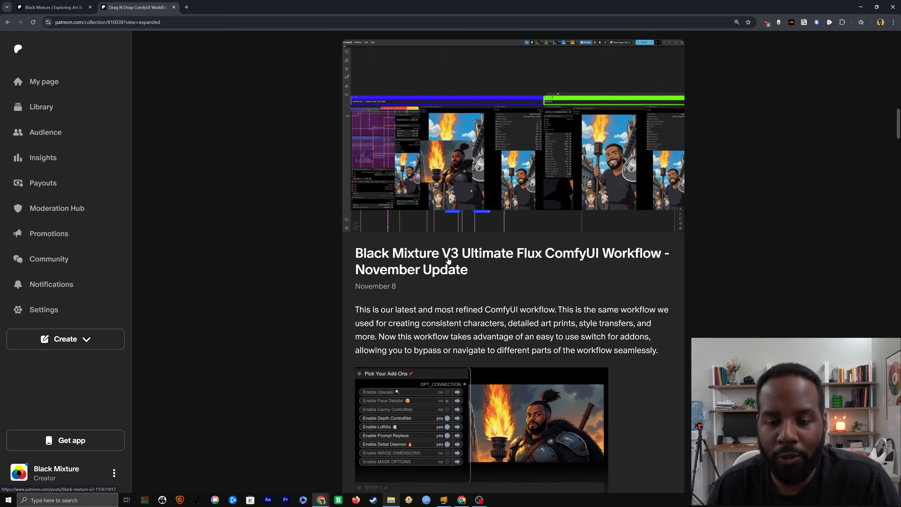
pyautogui.hotkey('alt', 'Left')
pyautogui.scroll(-5, 459, 134)
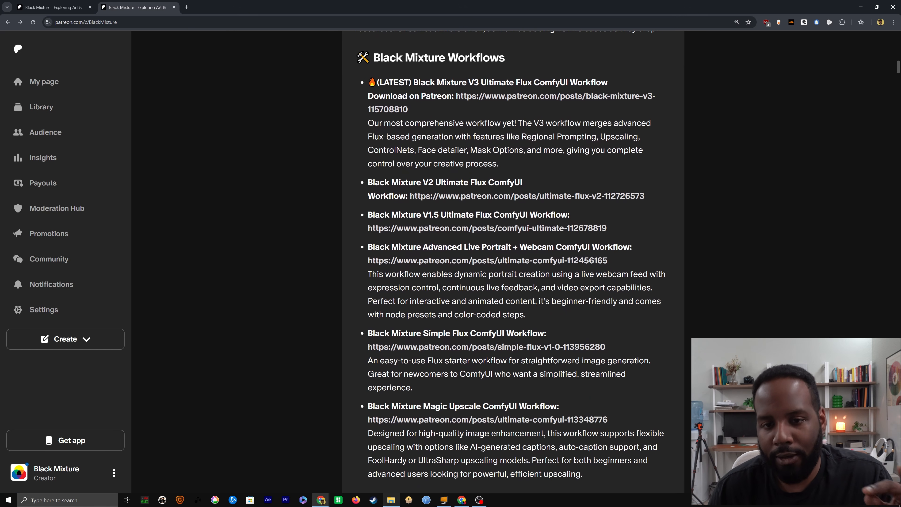
pyautogui.scroll(-12, 397, 78)
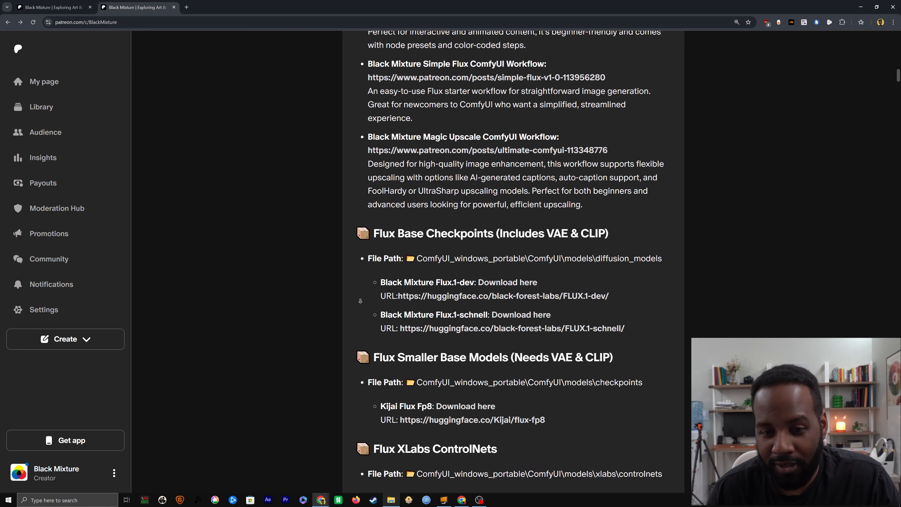
pyautogui.scroll(-7, 354, 313)
pyautogui.scroll(20, 337, 308)
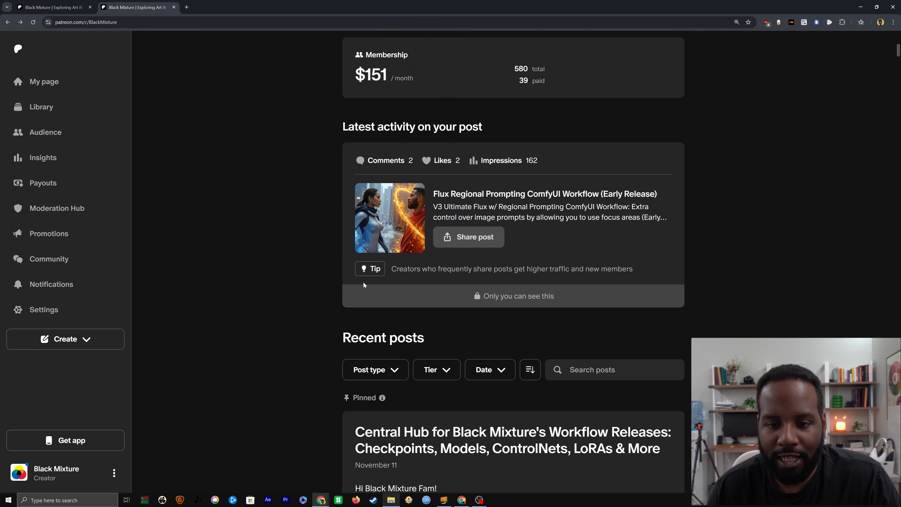
pyautogui.scroll(-10, 346, 275)
pyautogui.scroll(5, 357, 228)
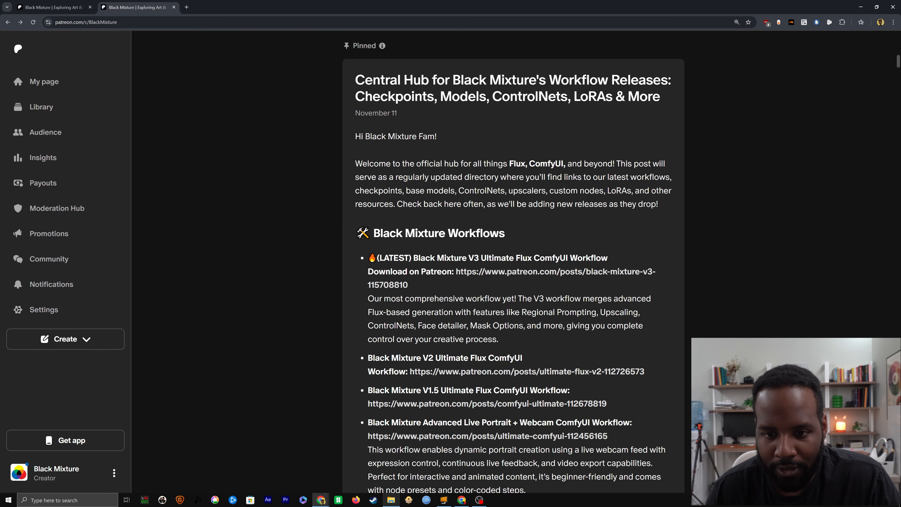
# Open the V3 Ultimate Flux workflow post from the Central Hub and download Black Mixture V3 Ultimate Flux_November_ComfyUI Workflow.json.
pyautogui.click(519, 274)
pyautogui.scroll(1, 429, 148)
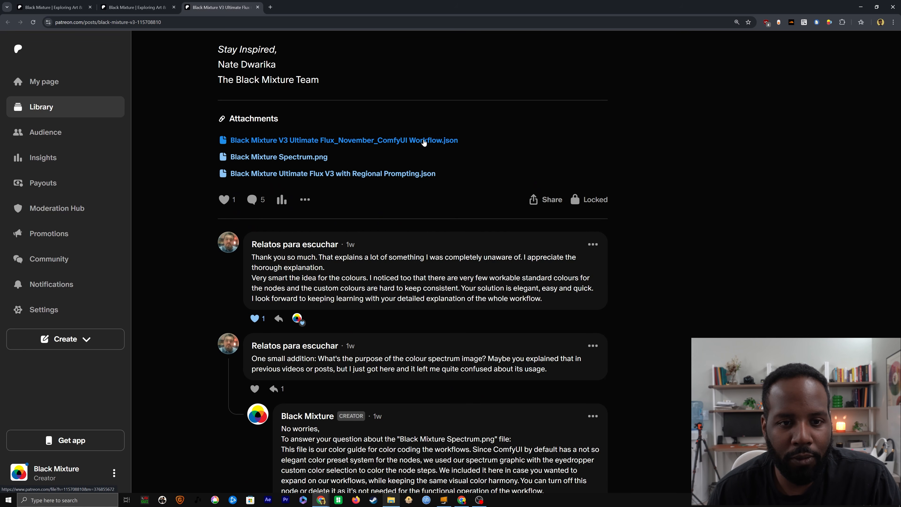
pyautogui.click(424, 142)
pyautogui.press('Return')
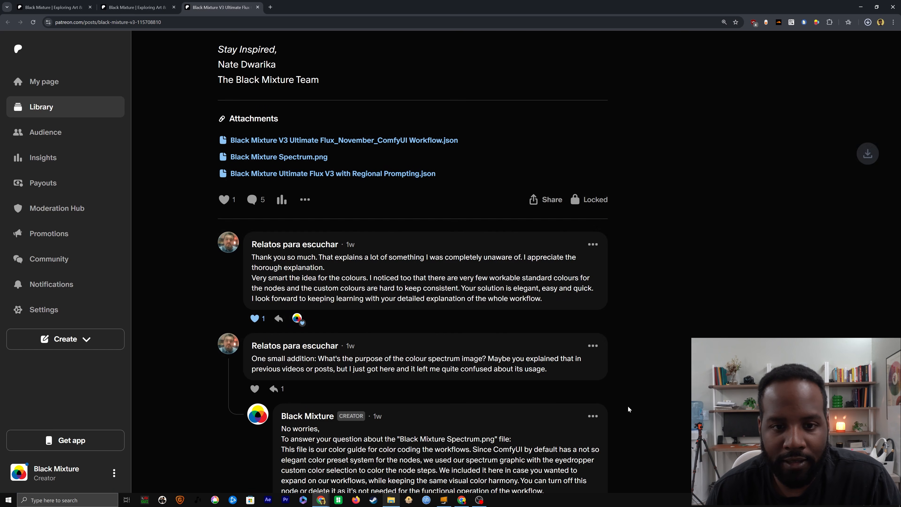
# Switch to ComfyUI and load the downloaded V3 Ultimate Flux workflow JSON onto the canvas.
pyautogui.click(306, 6)
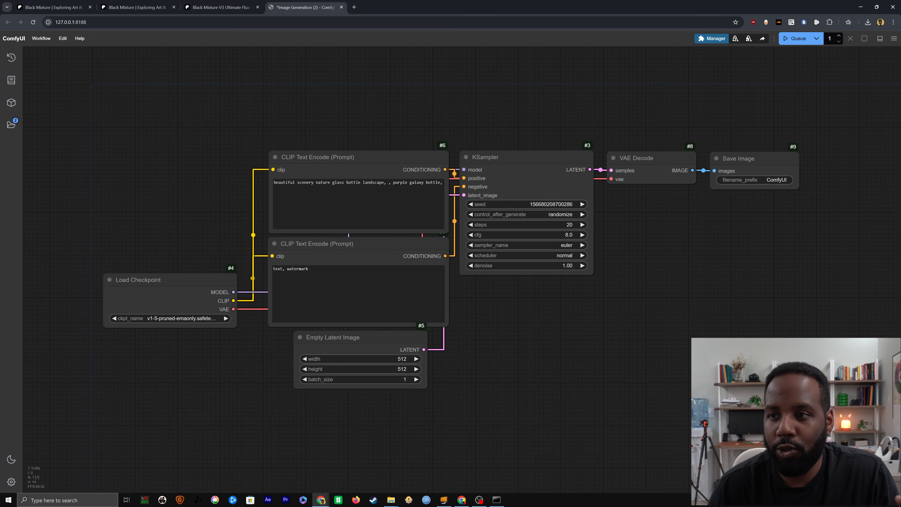
pyautogui.click(868, 22)
pyautogui.moveTo(819, 47); pyautogui.dragTo(466, 142)
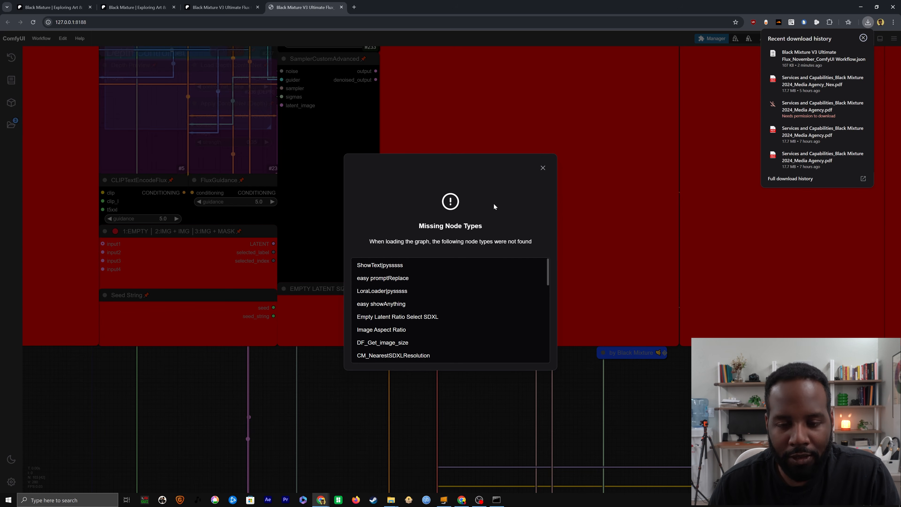
# Review the full list of missing node types for the loaded workflow and dismiss the notice.
pyautogui.moveTo(426, 226); pyautogui.dragTo(485, 228)
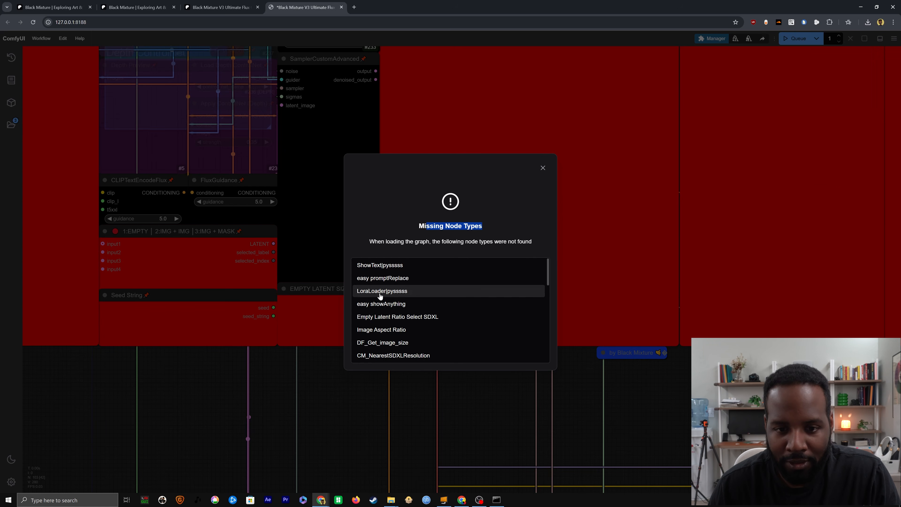
pyautogui.scroll(-8, 498, 269)
pyautogui.scroll(-2, 412, 332)
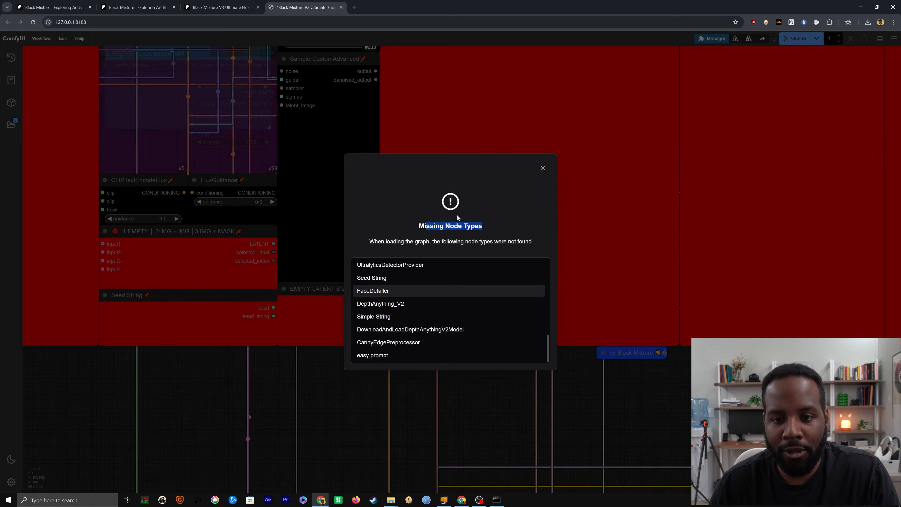
pyautogui.click(452, 227)
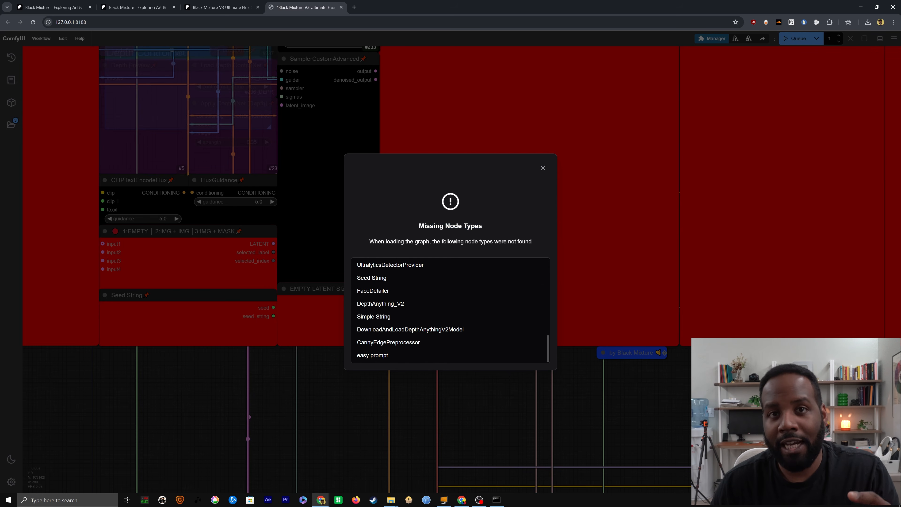
pyautogui.click(543, 168)
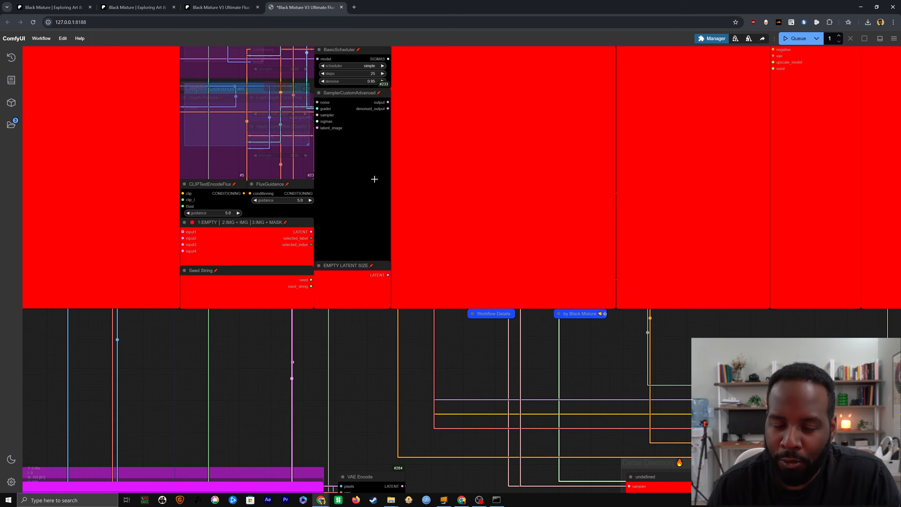
# Survey the whole V3 Ultimate Flux workflow to see which nodes are marked as missing.
pyautogui.scroll(-5, 396, 293)
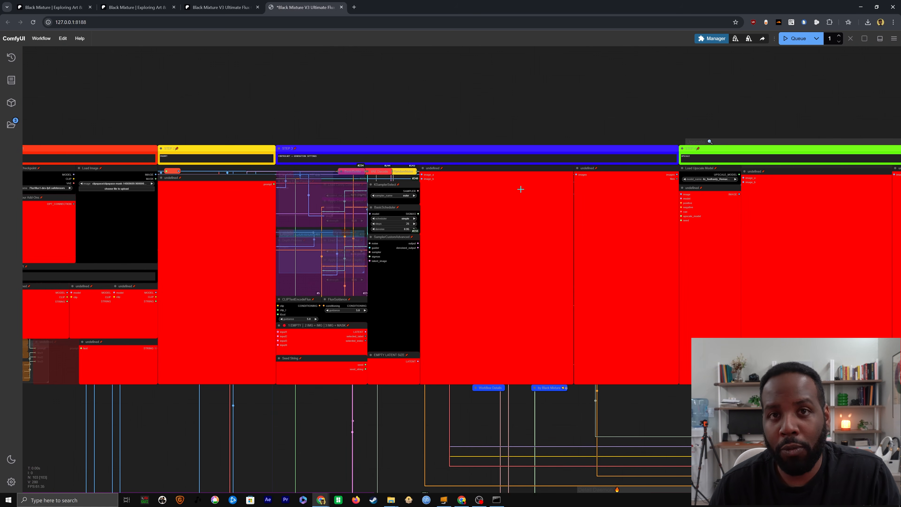
pyautogui.scroll(-2, 380, 320)
pyautogui.moveTo(301, 382); pyautogui.dragTo(317, 175)
pyautogui.scroll(-2, 317, 174)
pyautogui.moveTo(521, 193); pyautogui.dragTo(433, 293)
pyautogui.scroll(-2, 433, 293)
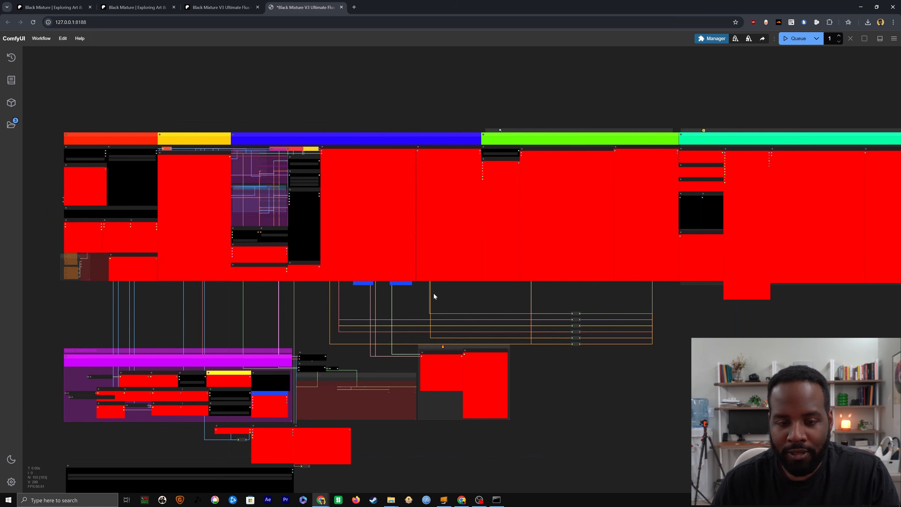
pyautogui.moveTo(491, 295); pyautogui.dragTo(458, 279)
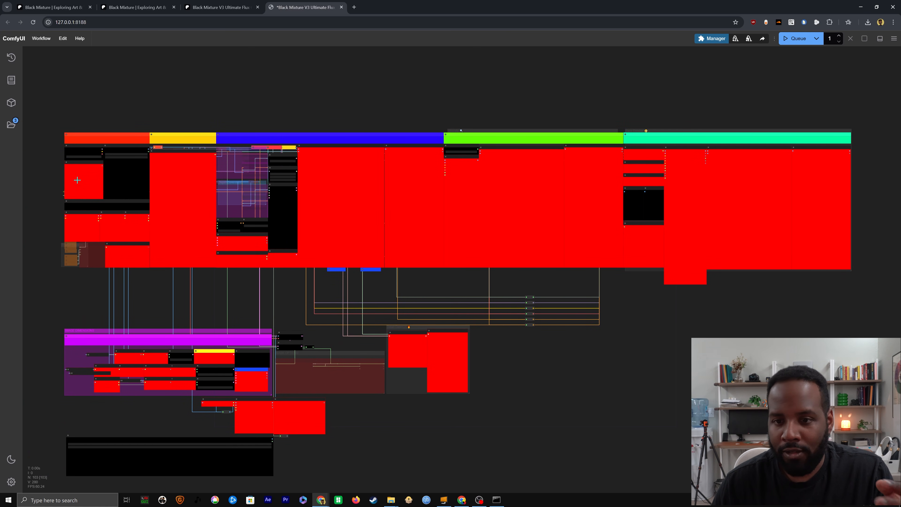
pyautogui.moveTo(174, 266); pyautogui.dragTo(301, 292)
pyautogui.scroll(4, 233, 265)
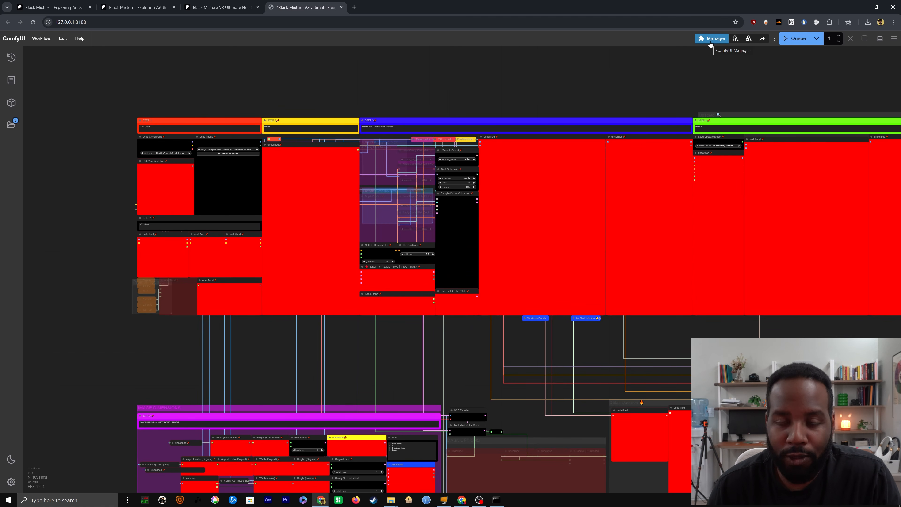
# Bring up ComfyUI Manager's list of missing custom nodes for this workflow and review its entries.
pyautogui.click(717, 39)
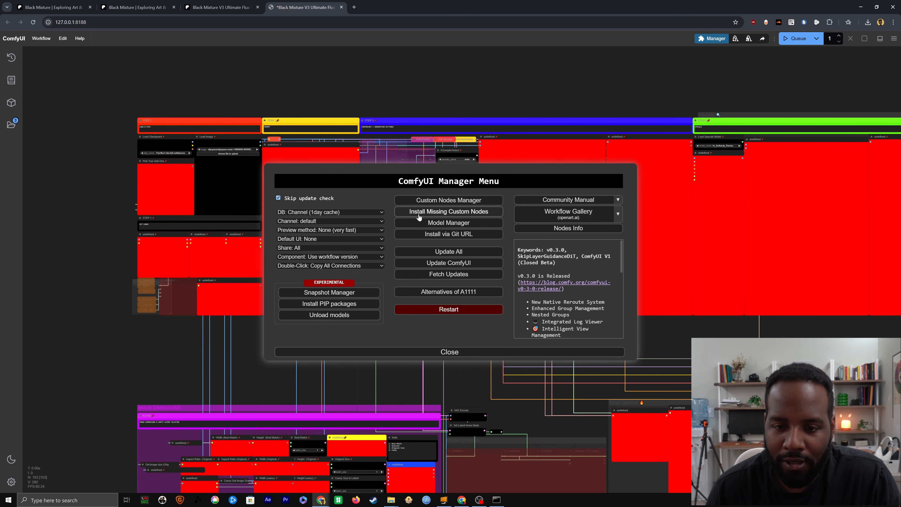
pyautogui.click(456, 211)
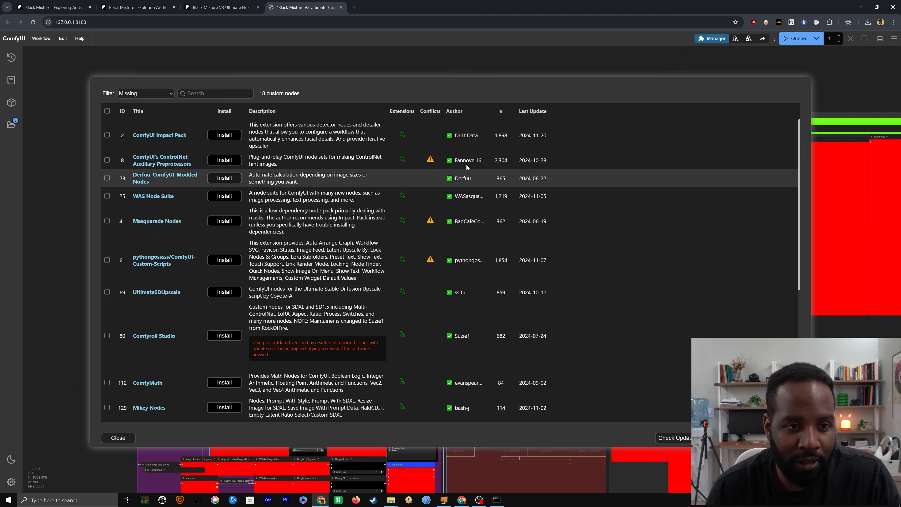
pyautogui.scroll(-10, 181, 383)
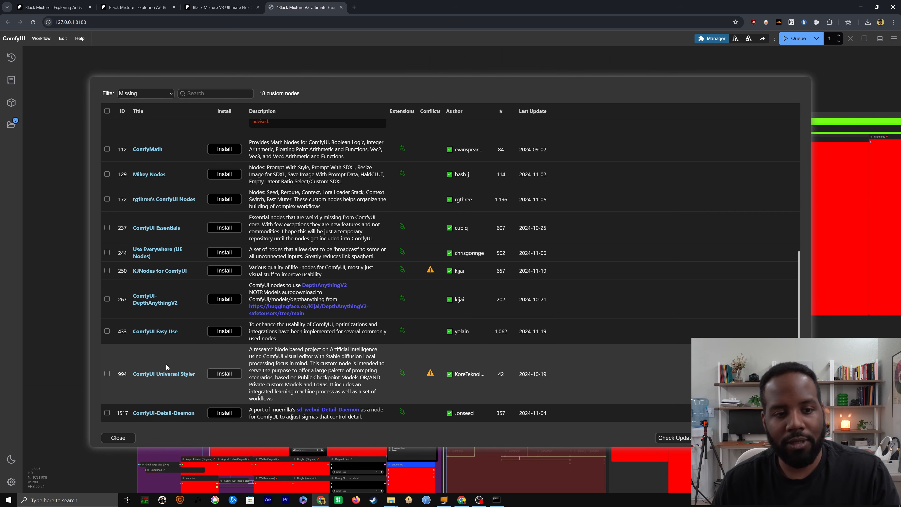
pyautogui.scroll(7, 166, 363)
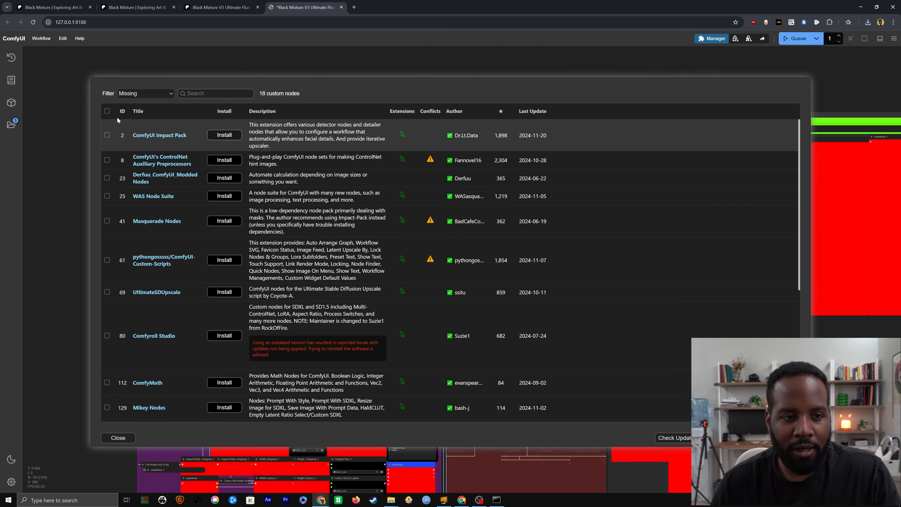
# Select all the missing custom nodes and install them together, enlarging the console window to follow the installation.
pyautogui.click(107, 111)
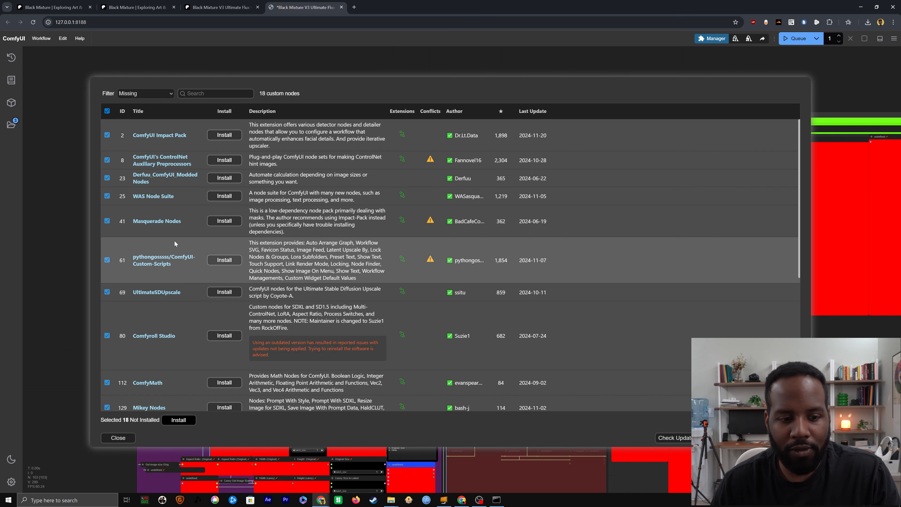
pyautogui.scroll(-5, 106, 114)
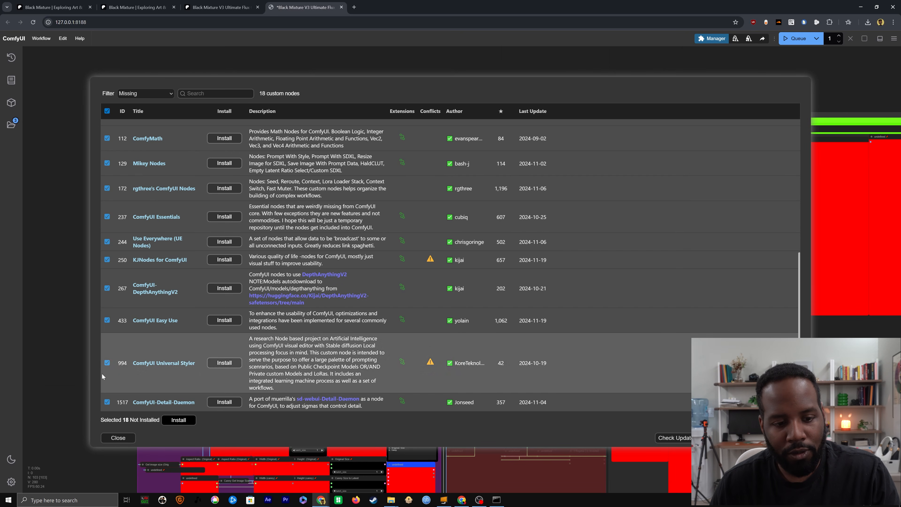
pyautogui.click(179, 419)
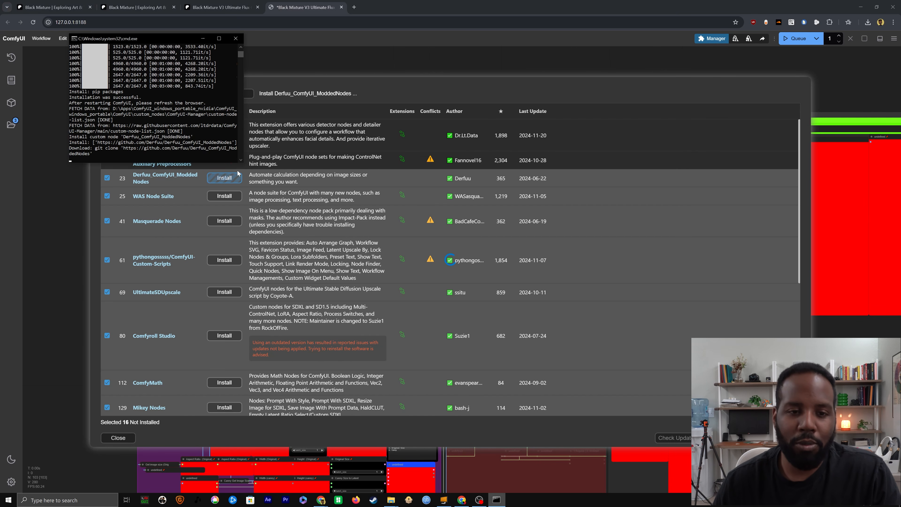
pyautogui.moveTo(243, 162); pyautogui.dragTo(648, 335)
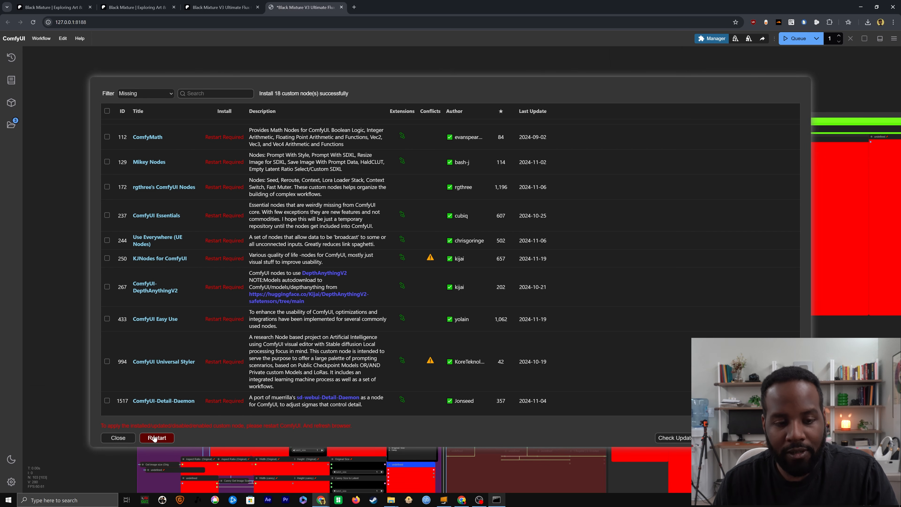
# Restart ComfyUI to apply the installed custom nodes and follow the model and dependency downloads in the console.
pyautogui.click(157, 437)
pyautogui.press('Return')
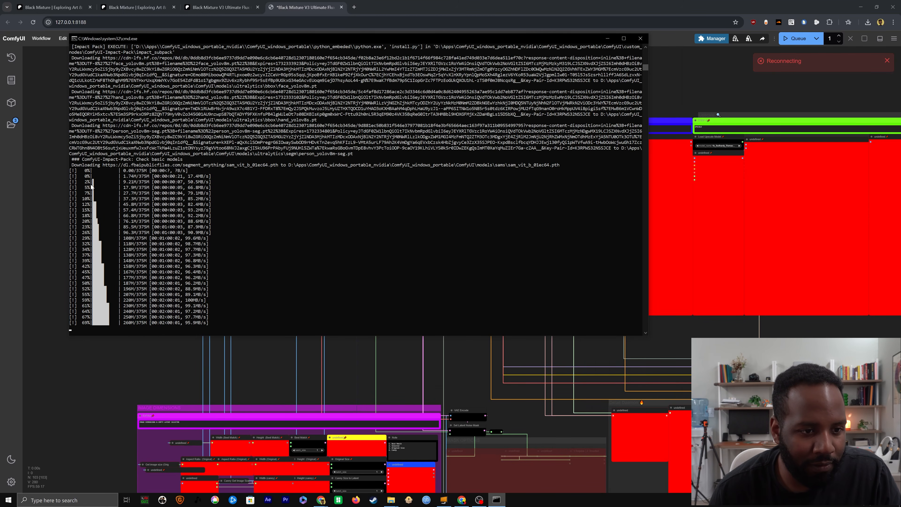
pyautogui.moveTo(82, 125); pyautogui.dragTo(228, 317)
pyautogui.click(227, 315)
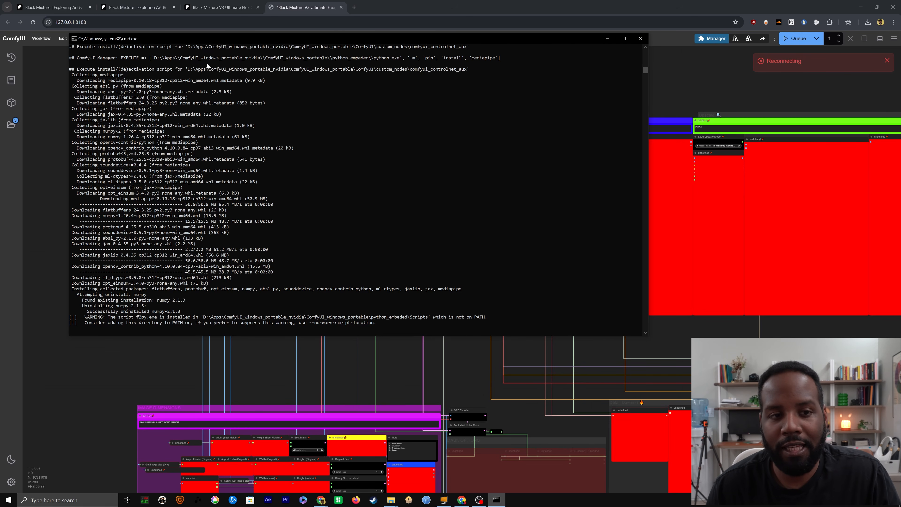
pyautogui.moveTo(148, 42); pyautogui.dragTo(182, 59)
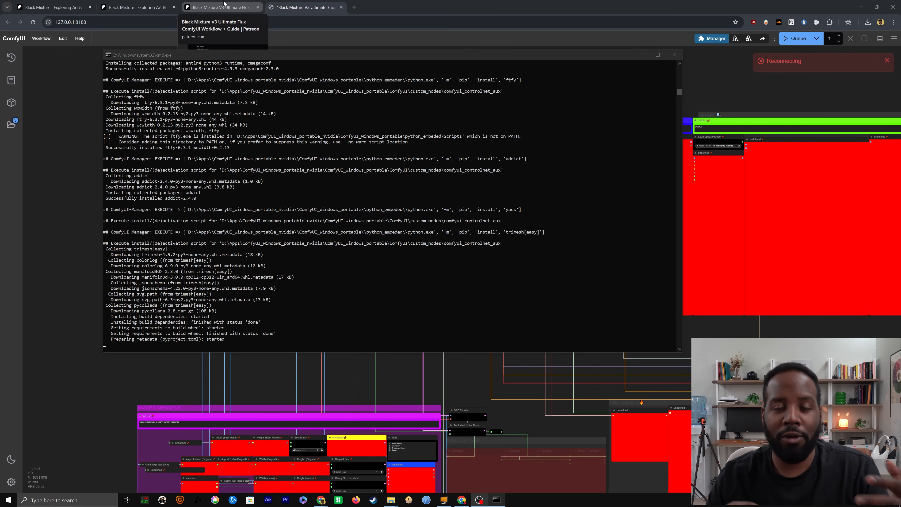
# Read the Black Mixture V3 guide on Patreon, covering the purpose of each add-on from Enable Upscale to Enable MASK OPTIONS.
pyautogui.click(224, 4)
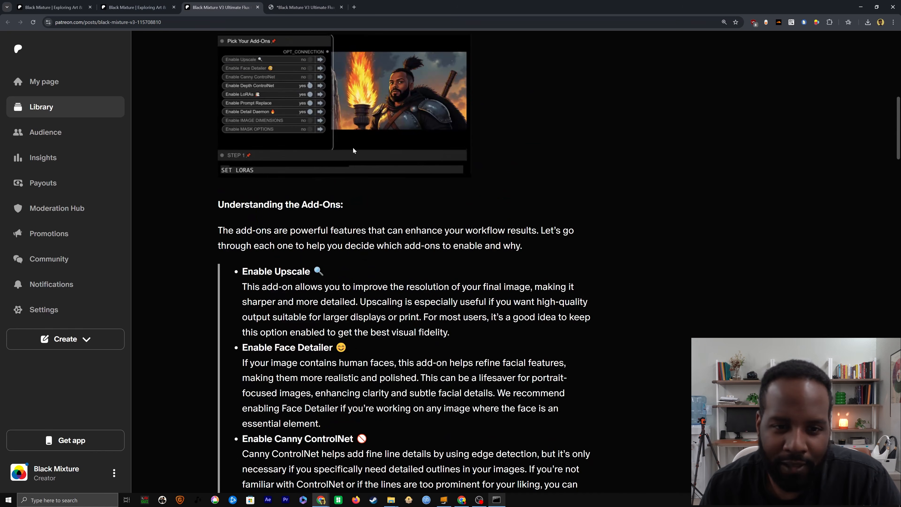
pyautogui.scroll(10, 389, 289)
pyautogui.scroll(-10, 245, 352)
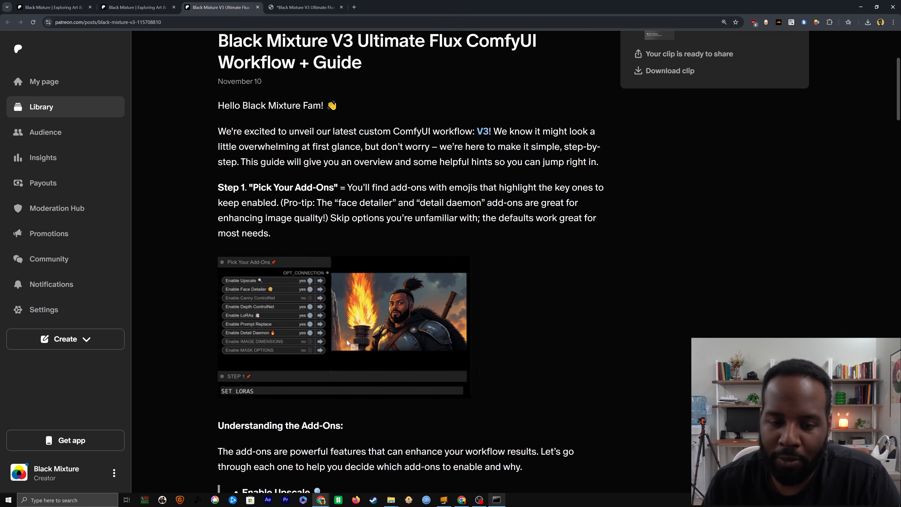
pyautogui.scroll(-3, 328, 252)
pyautogui.scroll(-1, 328, 252)
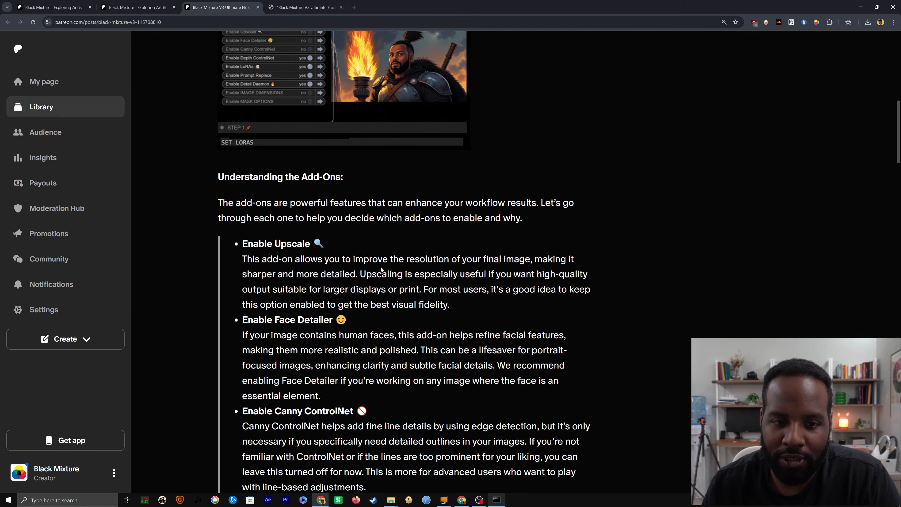
pyautogui.scroll(-3, 403, 261)
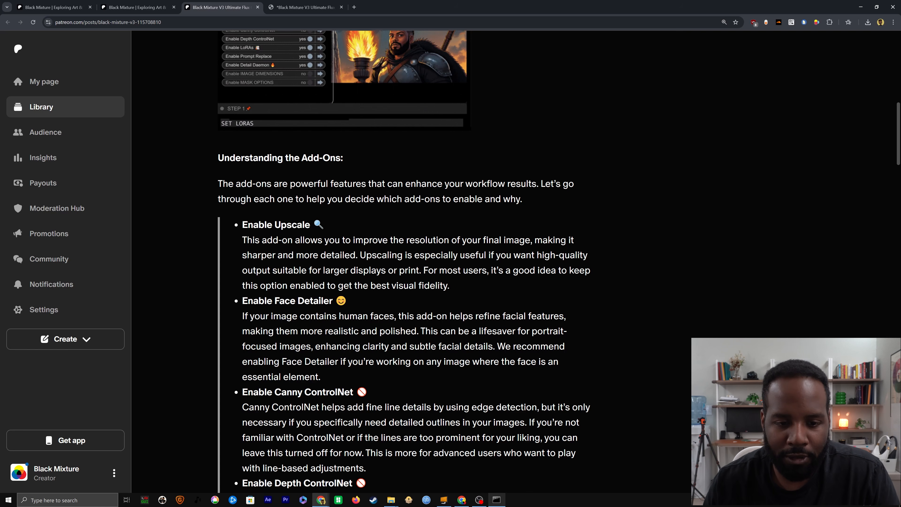
pyautogui.scroll(-3, 204, 402)
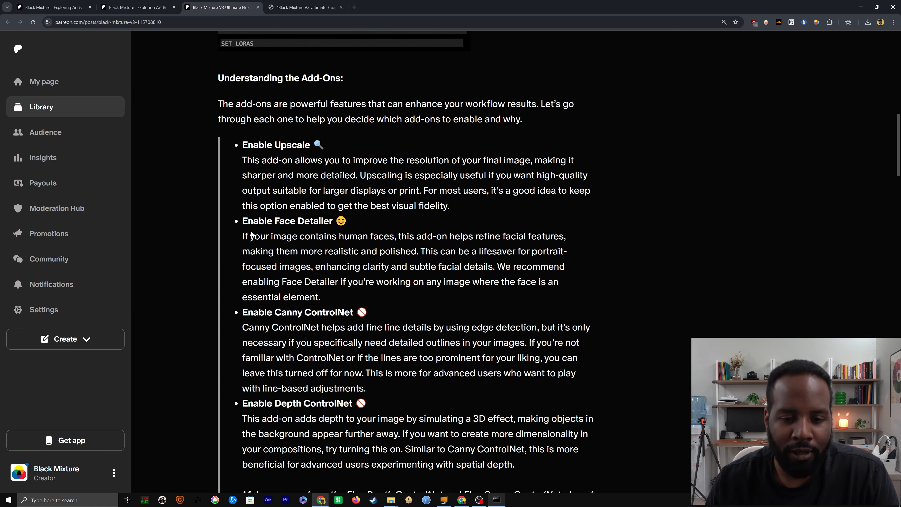
pyautogui.scroll(-4, 369, 325)
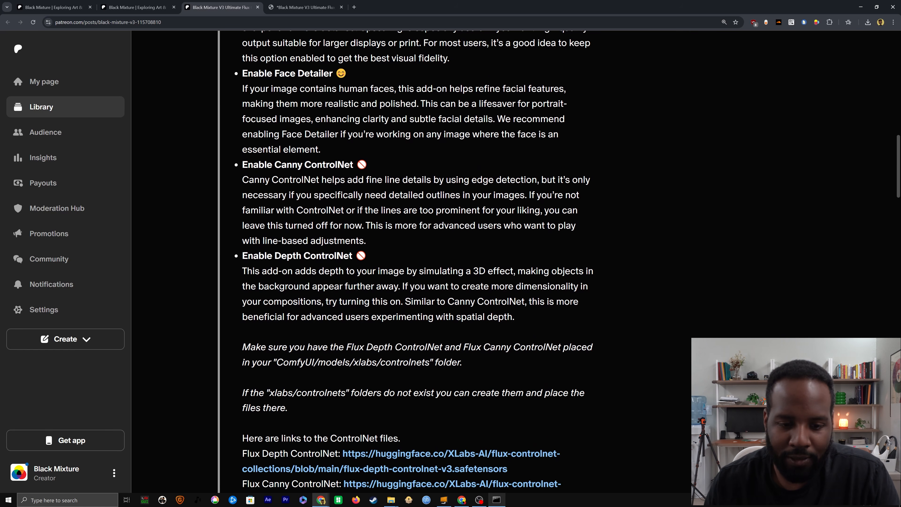
pyautogui.scroll(-9, 307, 289)
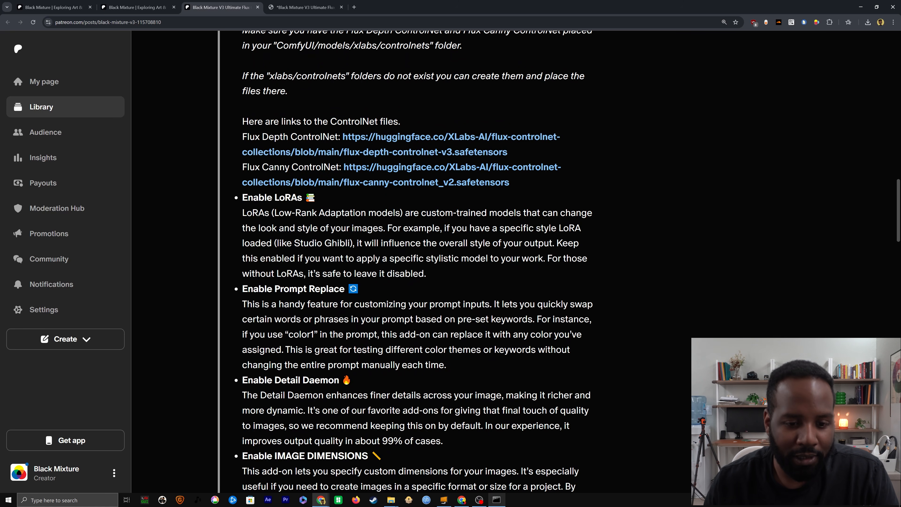
pyautogui.scroll(-4, 406, 235)
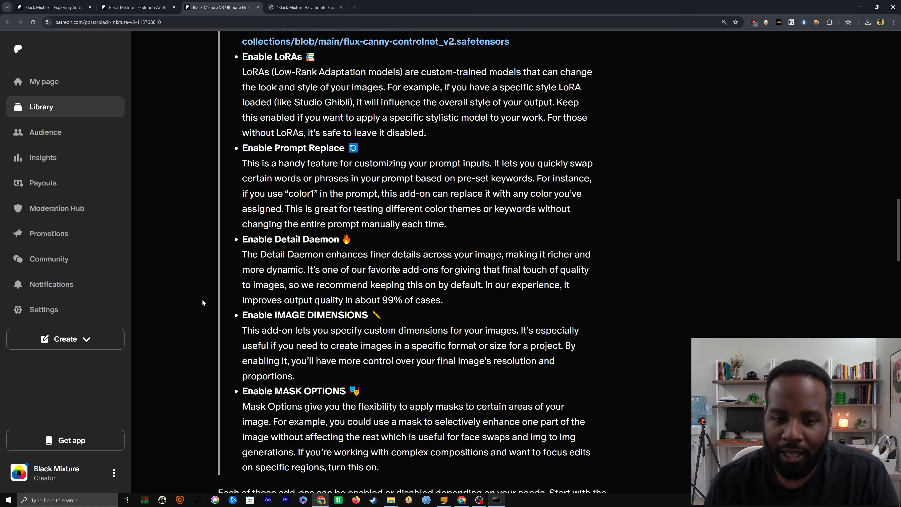
pyautogui.scroll(-4, 290, 361)
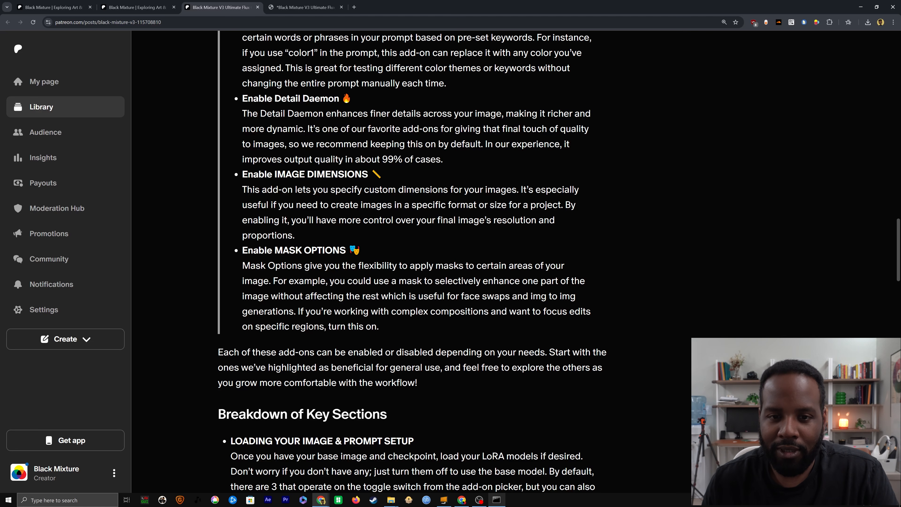
pyautogui.scroll(1, 411, 261)
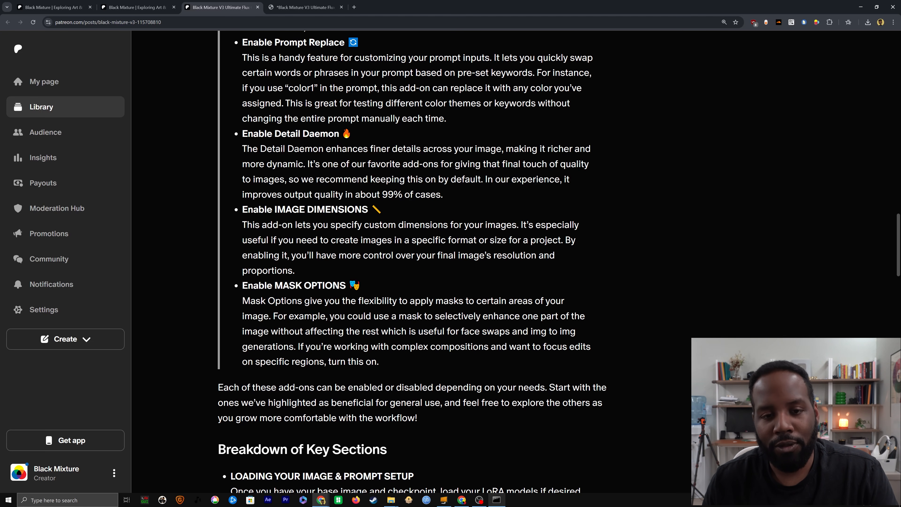
pyautogui.scroll(2, 411, 261)
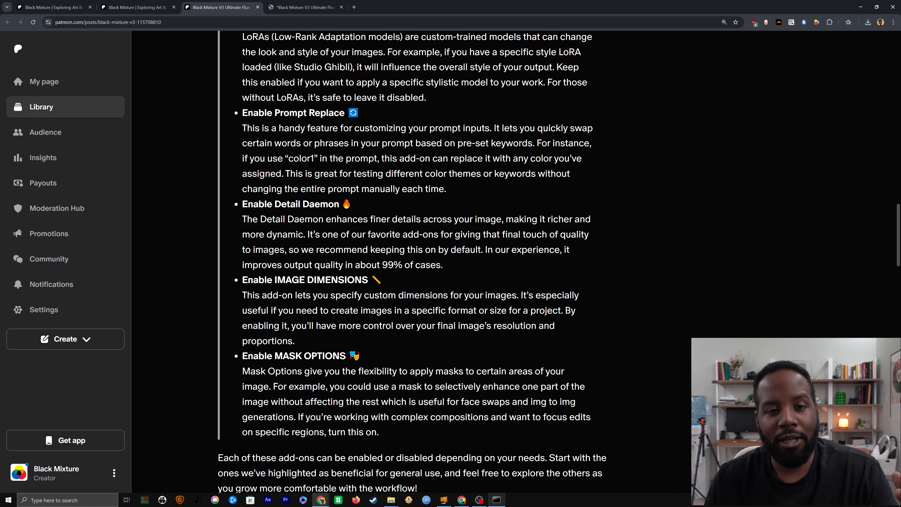
pyautogui.scroll(2, 412, 261)
# Examine the ComfyUI inpainting example page, comparing the image erased to alpha with the inpainted cat result.
pyautogui.scroll(-10, 412, 261)
pyautogui.scroll(2, 411, 261)
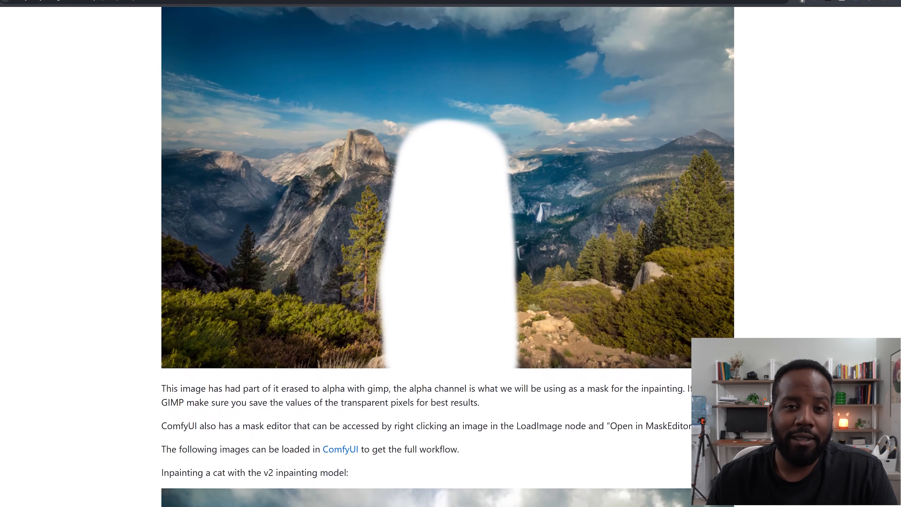
pyautogui.scroll(-2, 448, 213)
pyautogui.scroll(-10, 447, 257)
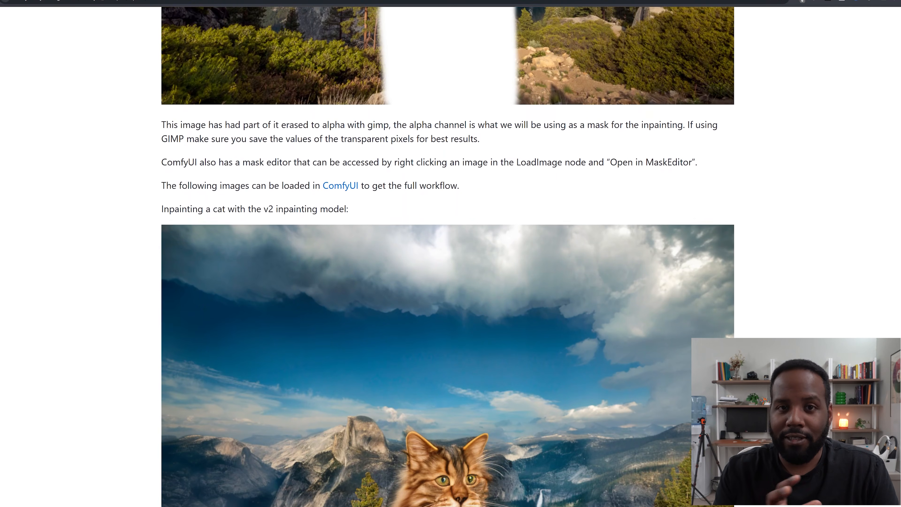
pyautogui.scroll(-1, 448, 256)
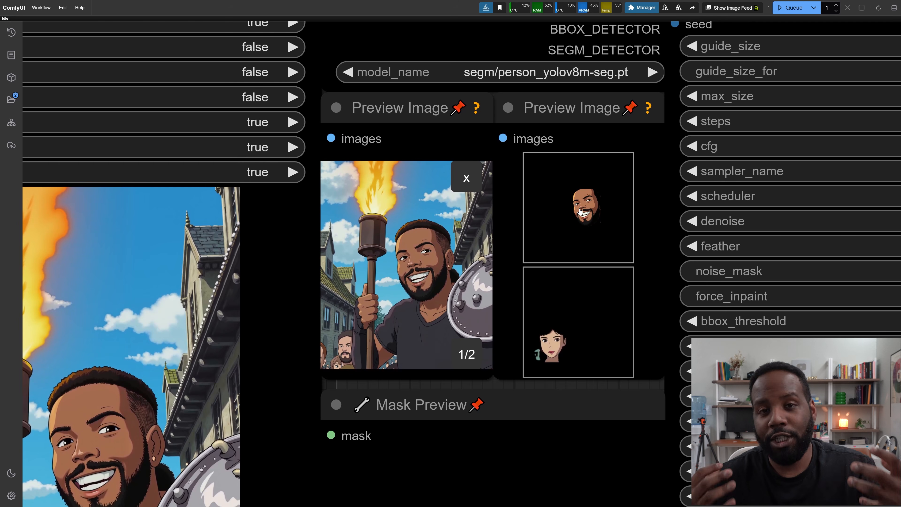
# View the cropped face previews one by one in the Face Detailer section's second Preview Image node.
pyautogui.click(587, 258)
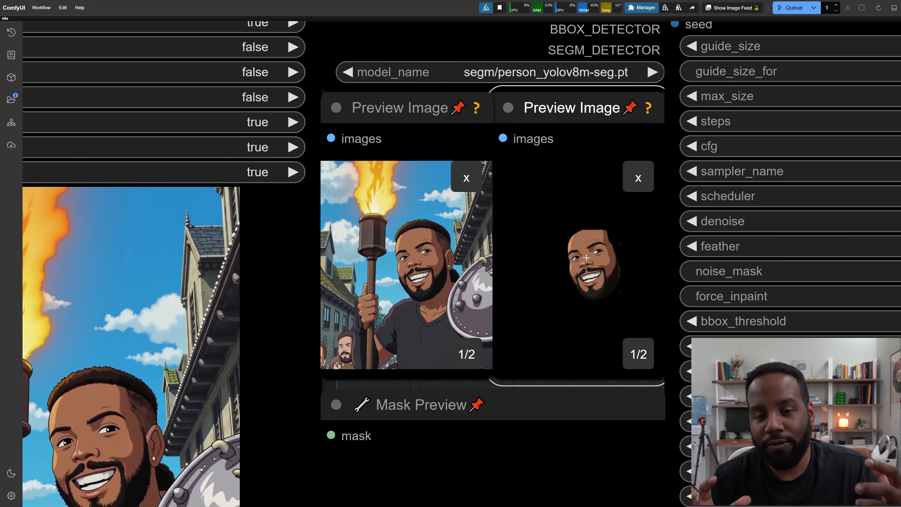
pyautogui.click(599, 274)
pyautogui.click(599, 272)
pyautogui.click(594, 265)
pyautogui.scroll(-8, 593, 263)
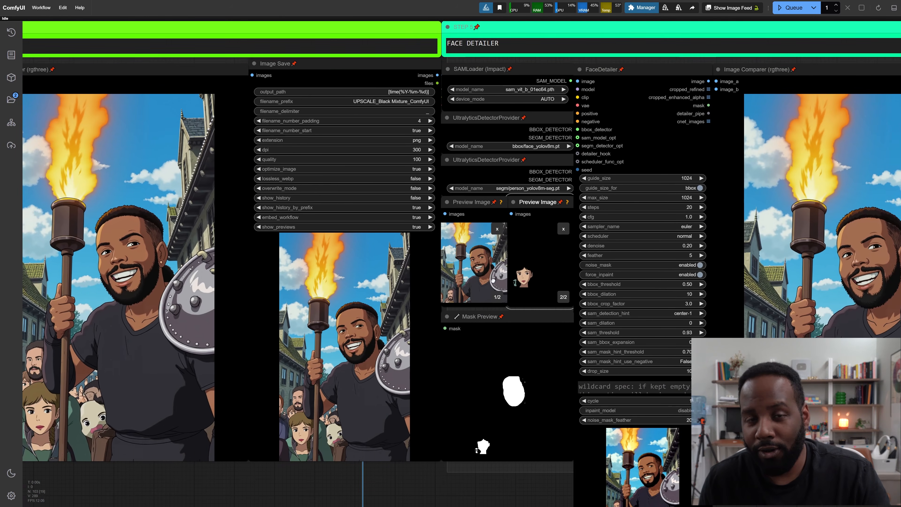
# Examine the Face Detailer's image comparison up close, and review the neighbouring Upscale section's outputs.
pyautogui.moveTo(493, 280); pyautogui.dragTo(491, 276)
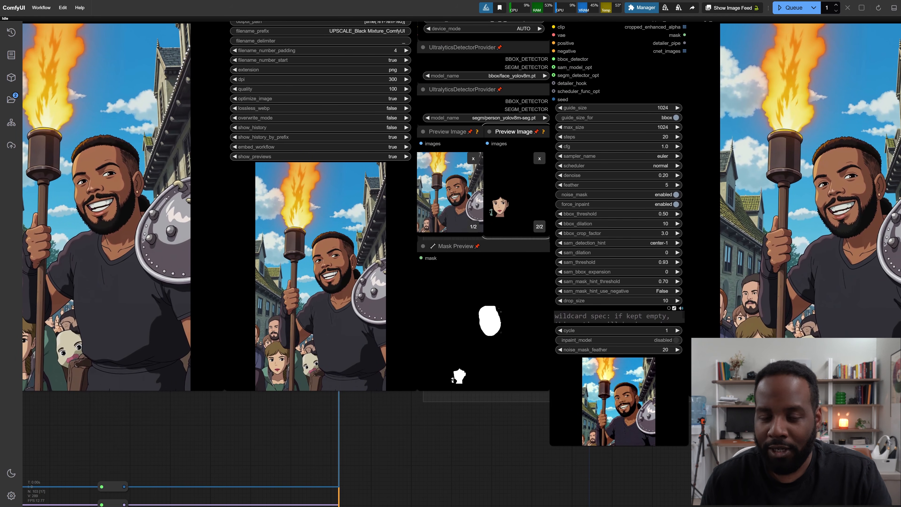
pyautogui.moveTo(796, 332); pyautogui.dragTo(520, 411)
pyautogui.scroll(5, 553, 323)
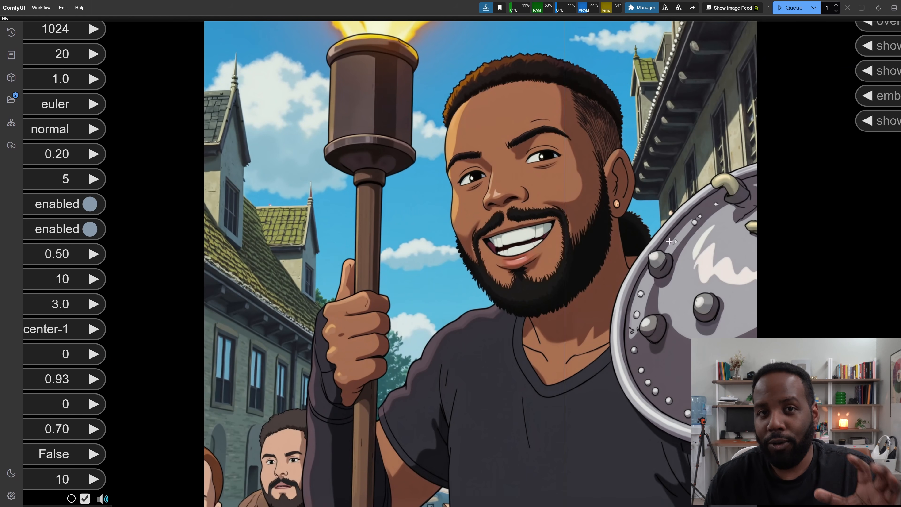
pyautogui.scroll(-12, 372, 297)
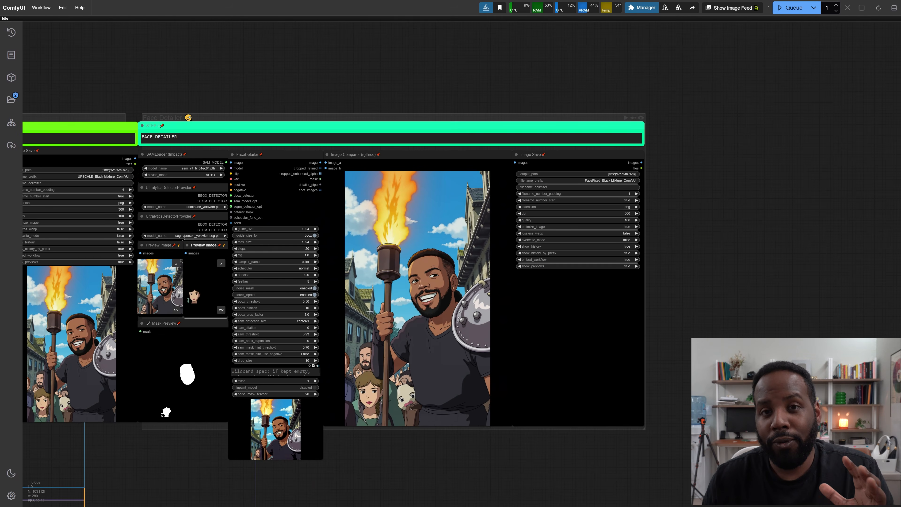
pyautogui.scroll(-3, 369, 311)
pyautogui.moveTo(192, 444); pyautogui.dragTo(443, 419)
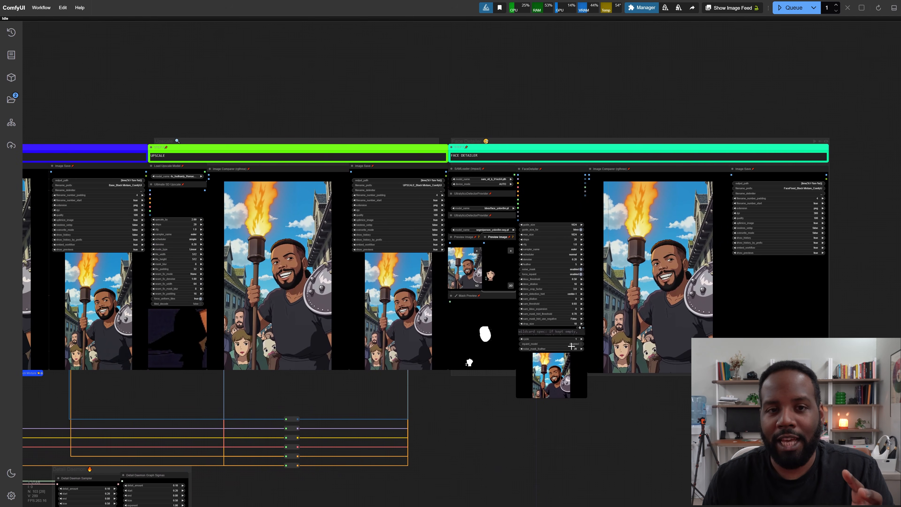
pyautogui.moveTo(372, 386); pyautogui.dragTo(643, 378)
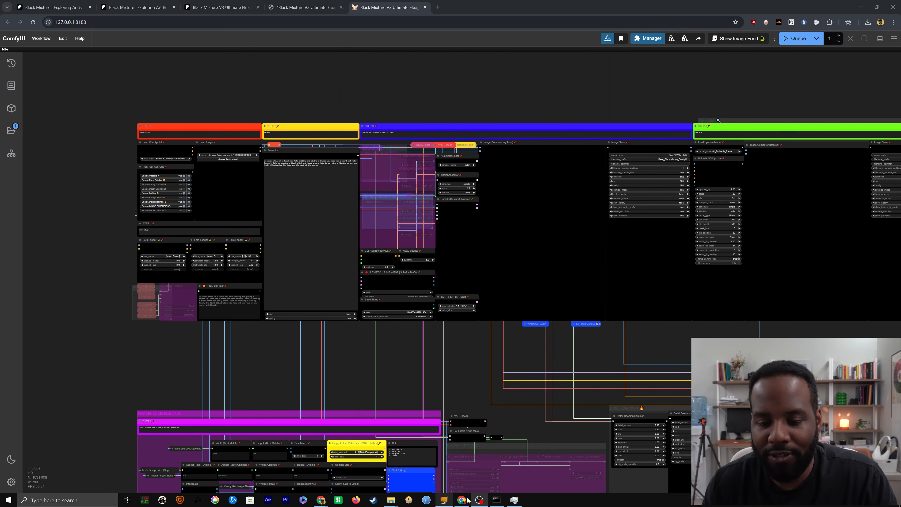
# Bring up the ComfyUI console to check its startup log, and minimize the console window.
pyautogui.click(496, 499)
pyautogui.scroll(-10, 238, 200)
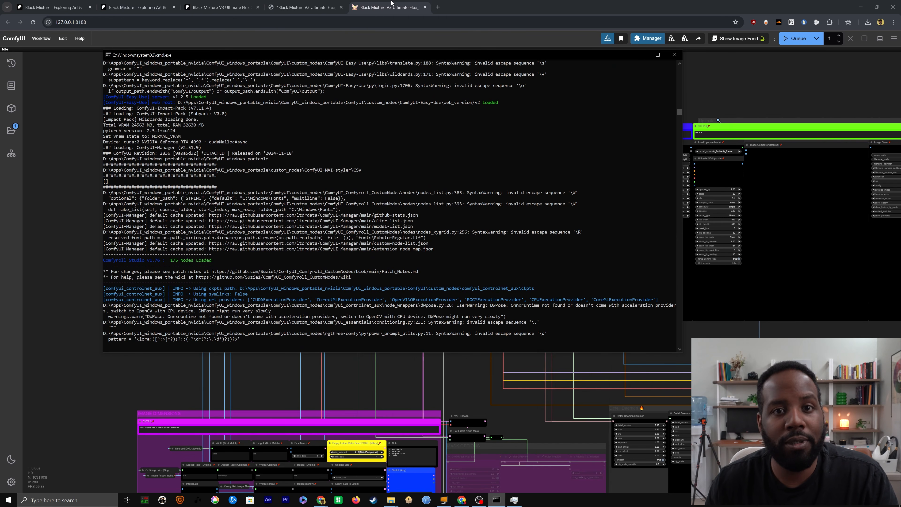
pyautogui.click(641, 55)
# Survey the reloaded V3 workflow across all its sections to check whether any nodes are still missing.
pyautogui.moveTo(476, 421); pyautogui.dragTo(370, 202)
pyautogui.scroll(-3, 371, 202)
pyautogui.moveTo(449, 206); pyautogui.dragTo(318, 358)
pyautogui.moveTo(444, 330); pyautogui.dragTo(18, 258)
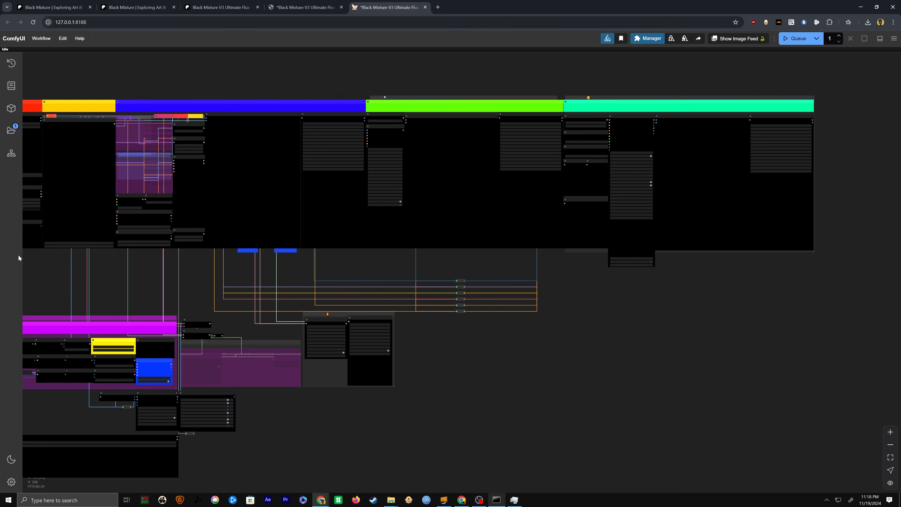
pyautogui.moveTo(433, 277); pyautogui.dragTo(293, 298)
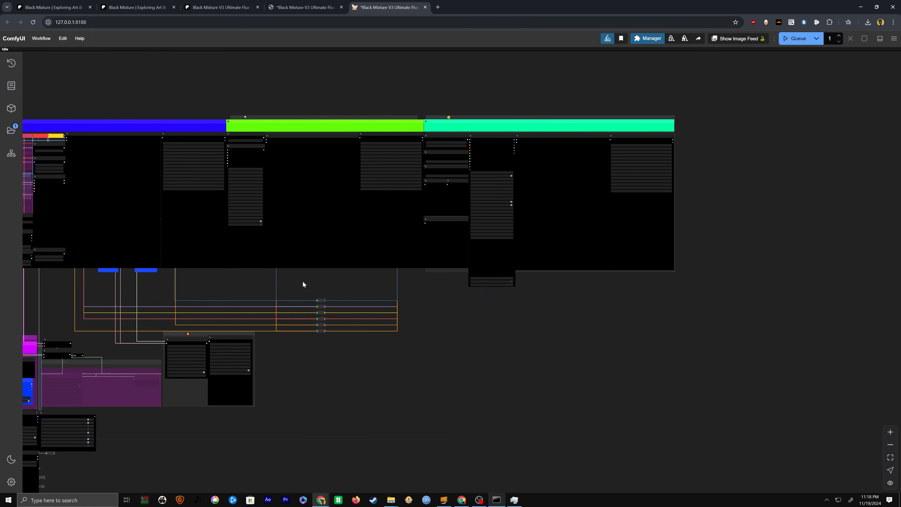
pyautogui.scroll(6, 408, 209)
pyautogui.scroll(4, 245, 147)
pyautogui.moveTo(390, 296); pyautogui.dragTo(649, 394)
pyautogui.scroll(-4, 649, 394)
pyautogui.moveTo(202, 361); pyautogui.dragTo(468, 293)
pyautogui.moveTo(327, 319); pyautogui.dragTo(578, 298)
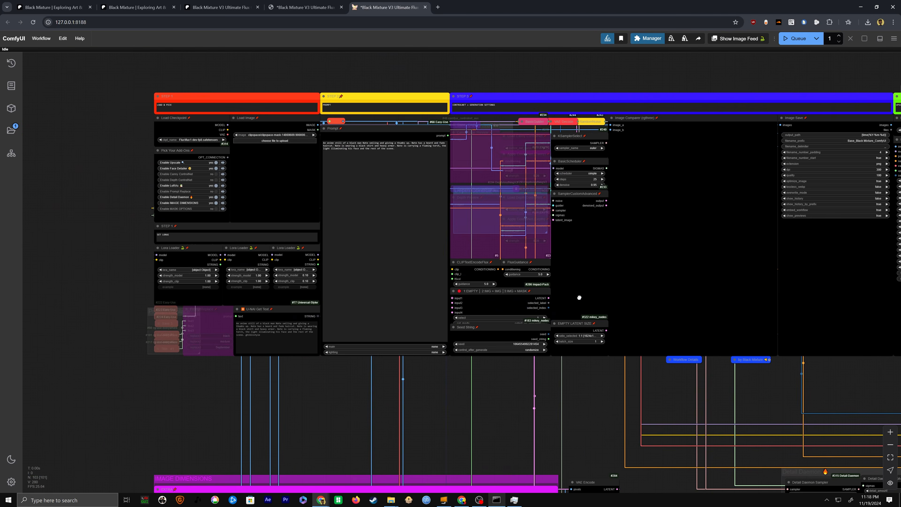
pyautogui.scroll(1, 496, 187)
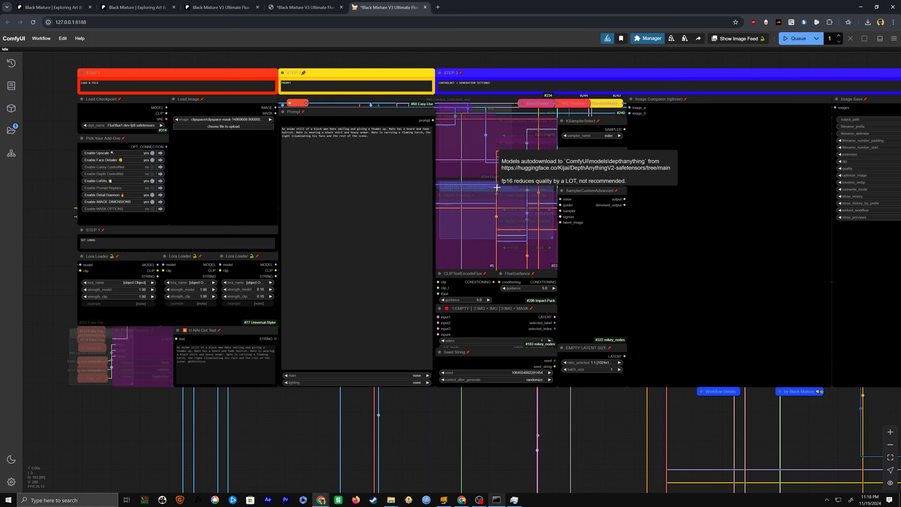
pyautogui.scroll(1, 487, 150)
pyautogui.moveTo(474, 129); pyautogui.dragTo(526, 153)
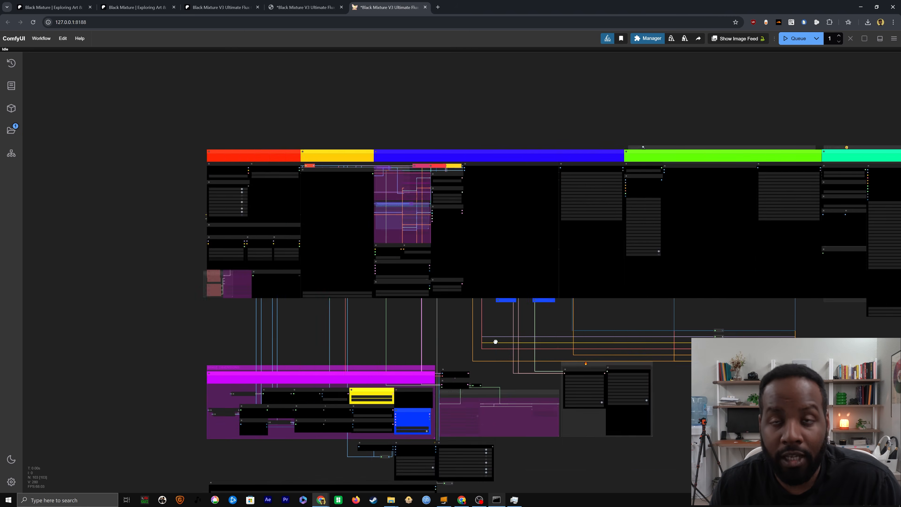
# Look over the Upscale and Face Detailer sections, and return to the Step 1 to Step 3 node groups.
pyautogui.moveTo(497, 342); pyautogui.dragTo(237, 291)
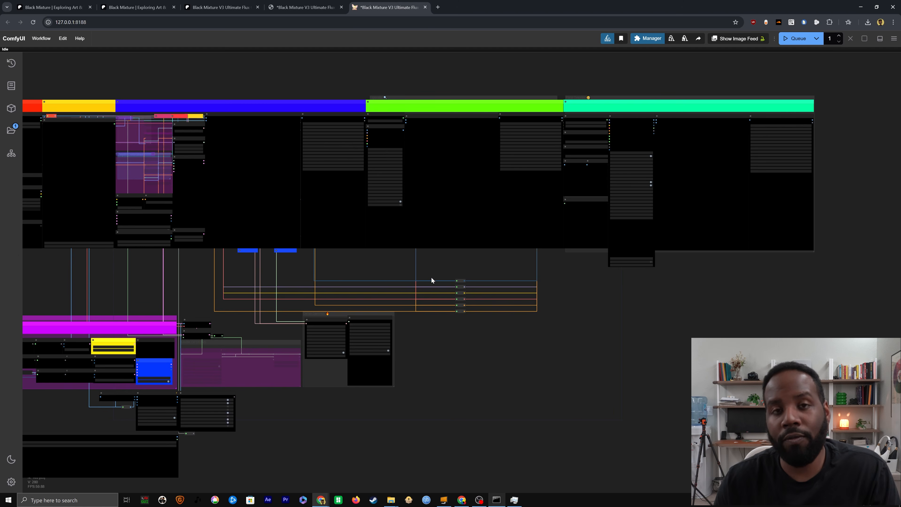
pyautogui.moveTo(432, 280); pyautogui.dragTo(290, 298)
pyautogui.scroll(1, 386, 186)
pyautogui.scroll(4, 386, 185)
pyautogui.scroll(-4, 754, 300)
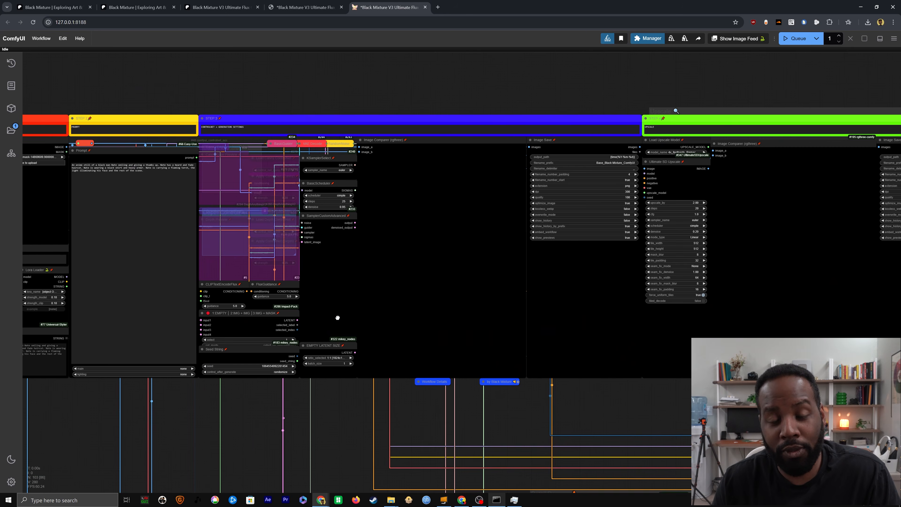
pyautogui.moveTo(336, 317); pyautogui.dragTo(579, 298)
pyautogui.scroll(3, 541, 186)
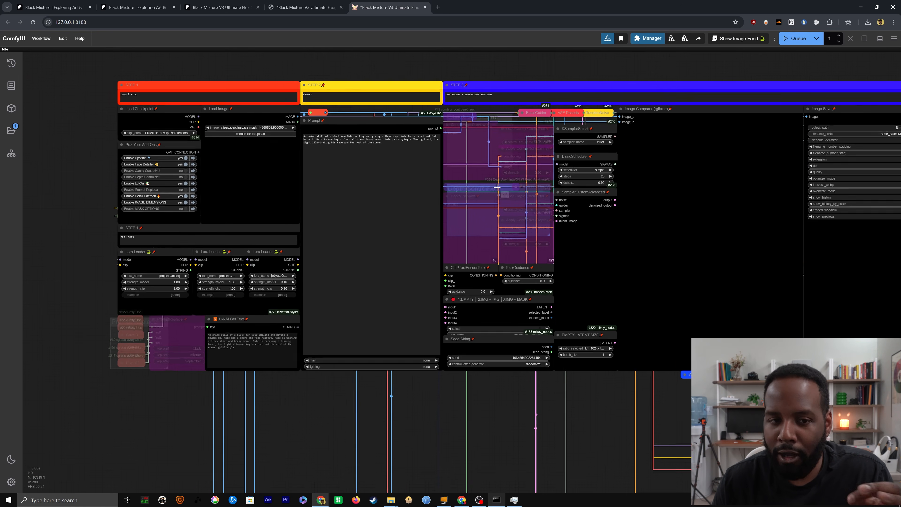
pyautogui.moveTo(482, 132); pyautogui.dragTo(525, 153)
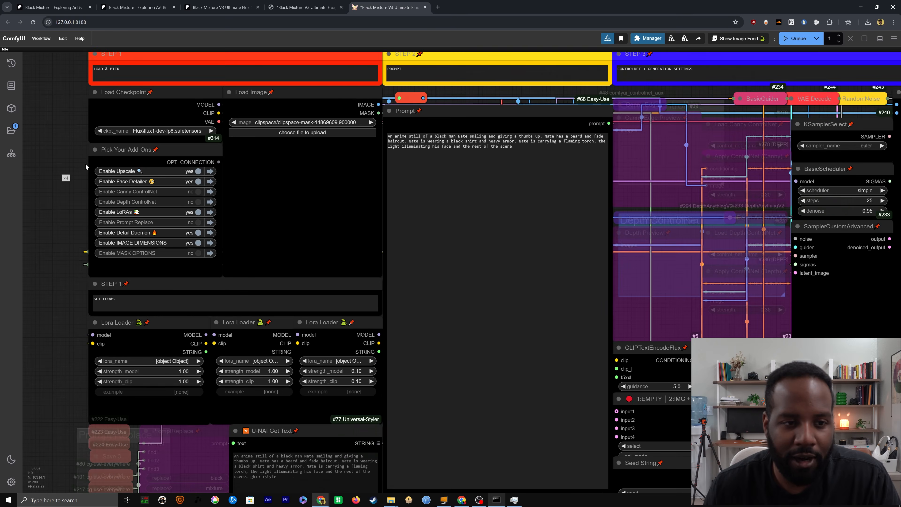
# Turn off Enable LoRAs in the Pick Your Add-Ons node and inspect the Lora Loader nodes below it.
pyautogui.scroll(3, 84, 164)
pyautogui.moveTo(67, 182); pyautogui.dragTo(139, 226)
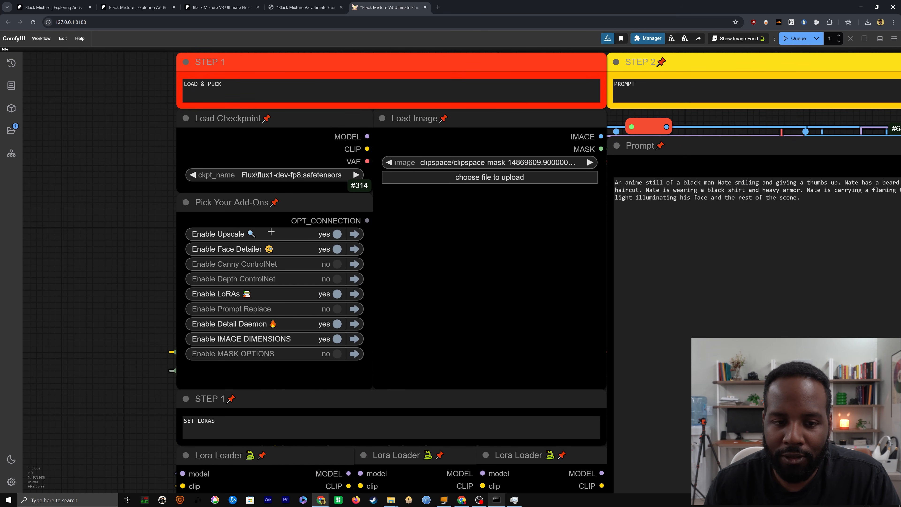
pyautogui.click(337, 294)
pyautogui.scroll(-5, 373, 280)
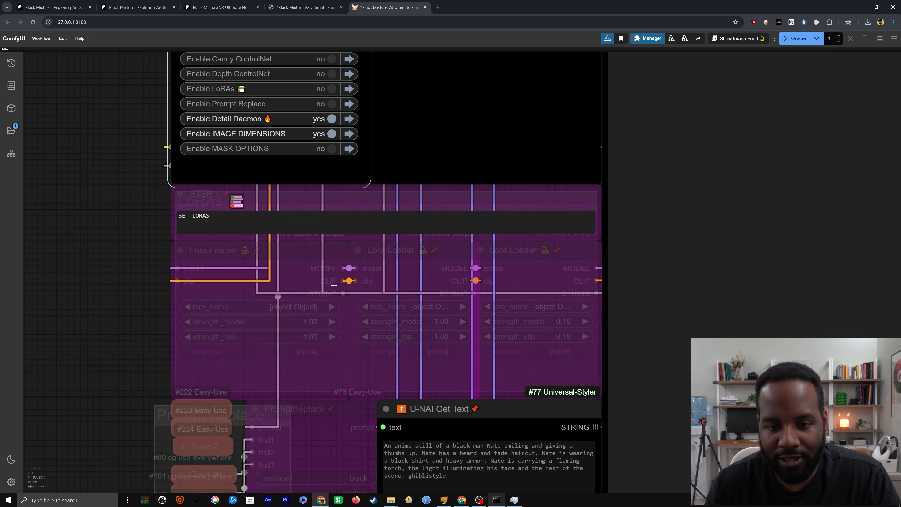
pyautogui.scroll(-2, 356, 258)
pyautogui.moveTo(361, 258); pyautogui.dragTo(260, 293)
# Toggle Enable LoRAs in the Pick Your Add-Ons node, leaving it set to yes.
pyautogui.click(232, 155)
pyautogui.click(233, 154)
pyautogui.click(232, 154)
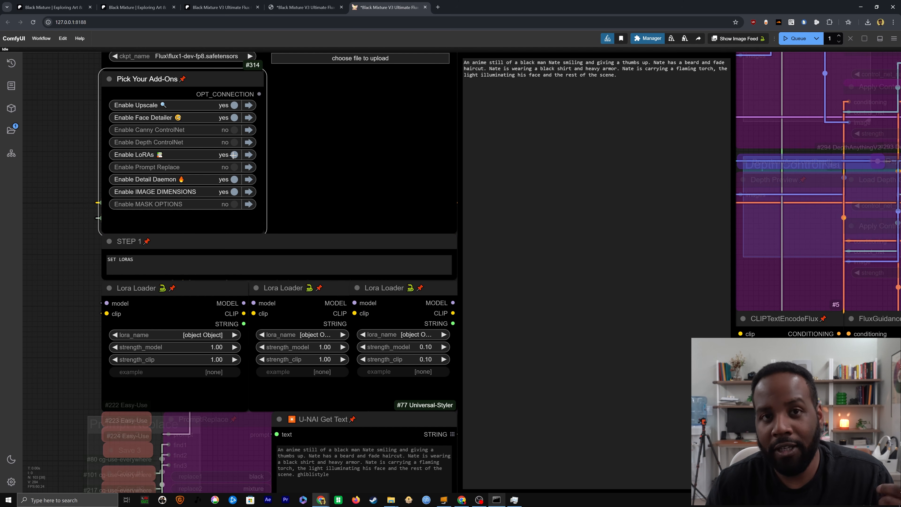
pyautogui.moveTo(56, 308); pyautogui.dragTo(69, 290)
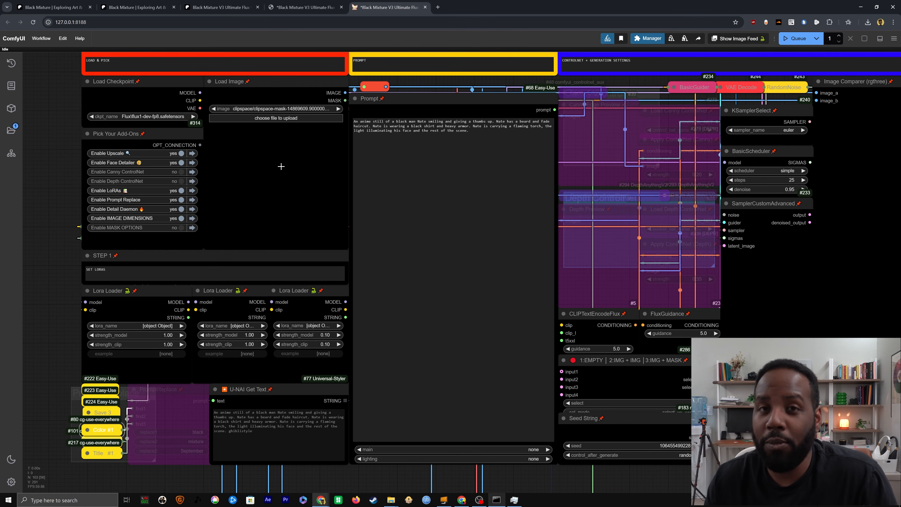
# Enable both Canny ControlNet and Depth ControlNet in the Pick Your Add-Ons node.
pyautogui.click(179, 172)
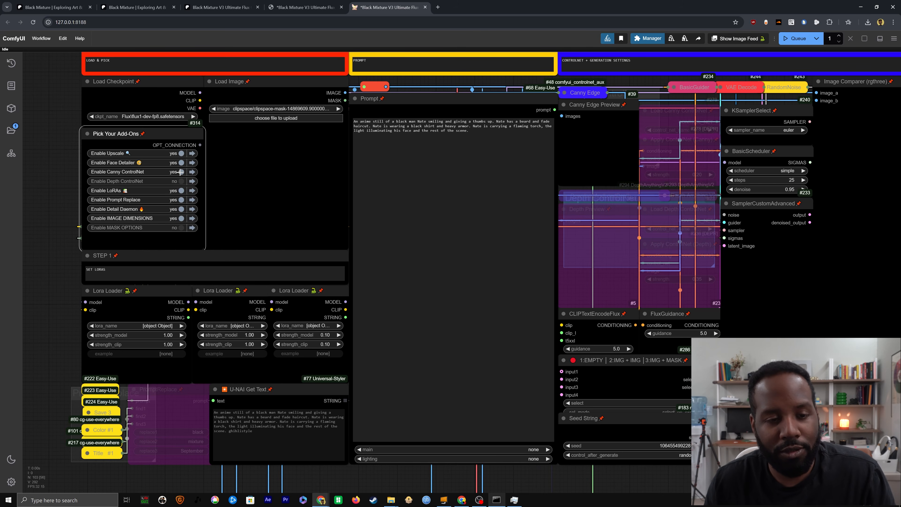
pyautogui.click(180, 180)
pyautogui.scroll(-1, 156, 204)
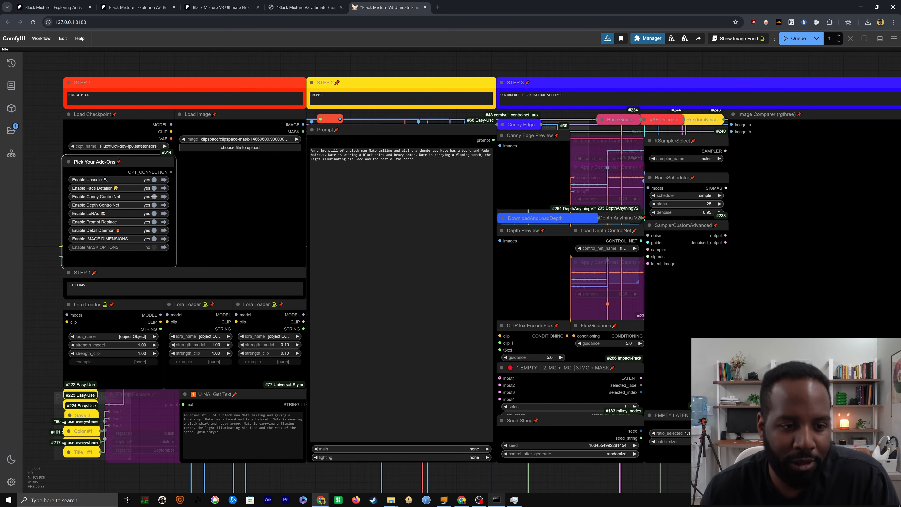
# Set Enable Canny ControlNet back to no in the Pick Your Add-Ons node.
pyautogui.scroll(6, 73, 192)
pyautogui.moveTo(83, 185); pyautogui.dragTo(245, 206)
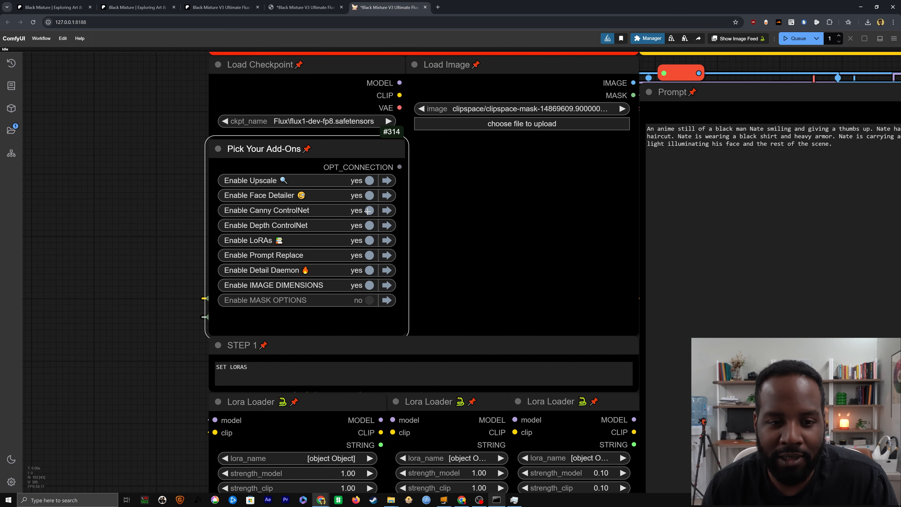
pyautogui.click(368, 210)
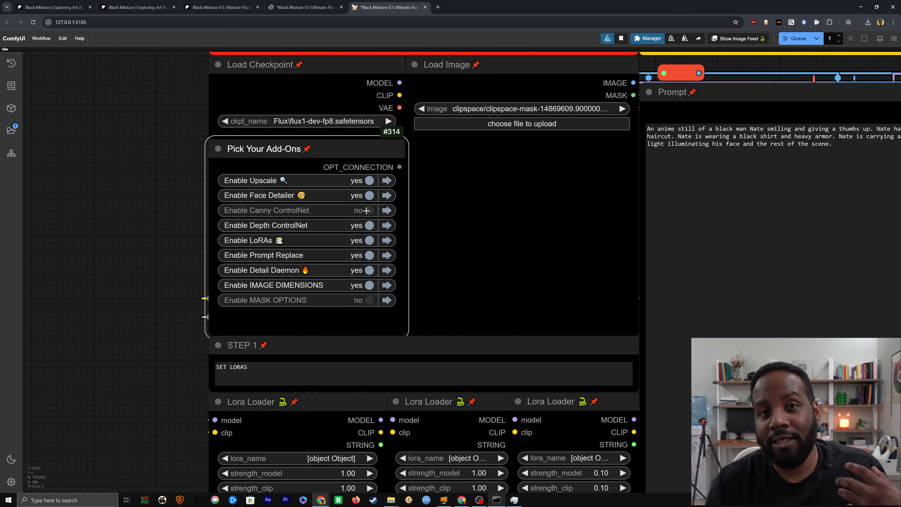
# Search Google Images for "final fantasy wallpaper" in a new browser tab and load the vertical Final Fantasy X picture into the Load Image node.
pyautogui.scroll(-1, 510, 228)
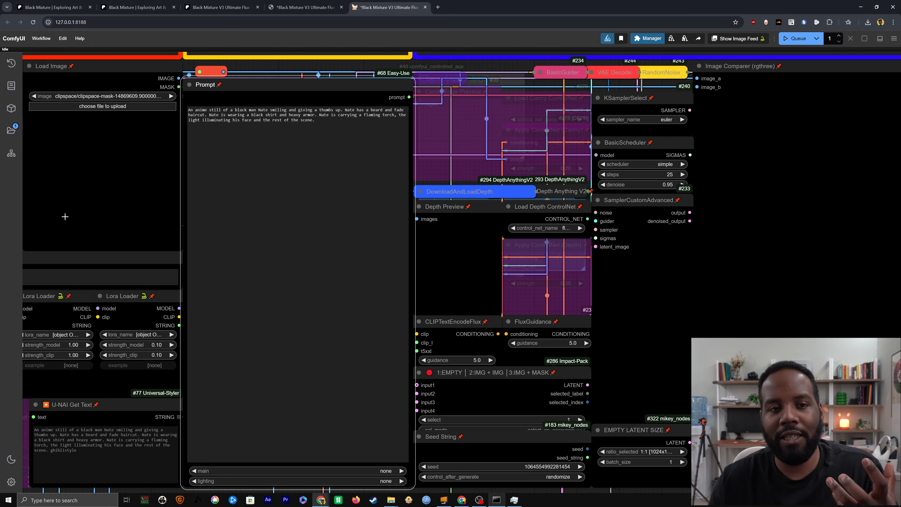
pyautogui.moveTo(65, 217); pyautogui.dragTo(263, 264)
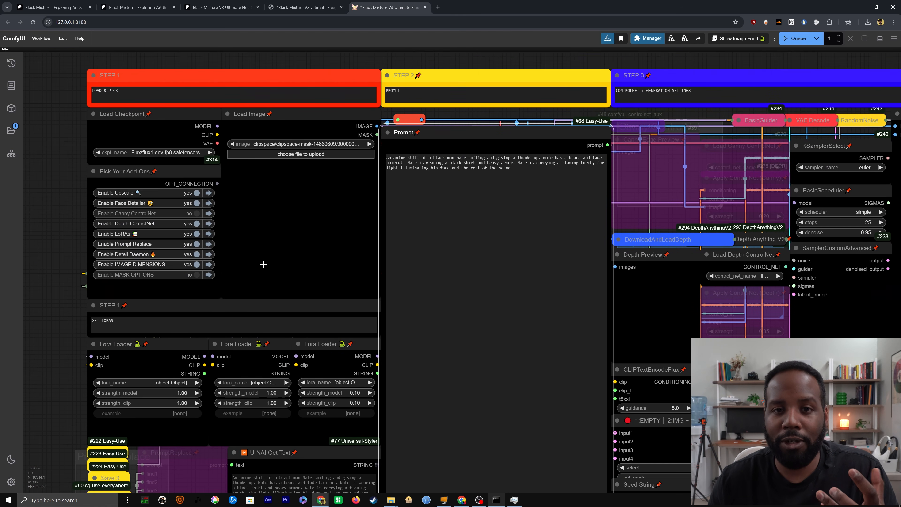
pyautogui.click(439, 7)
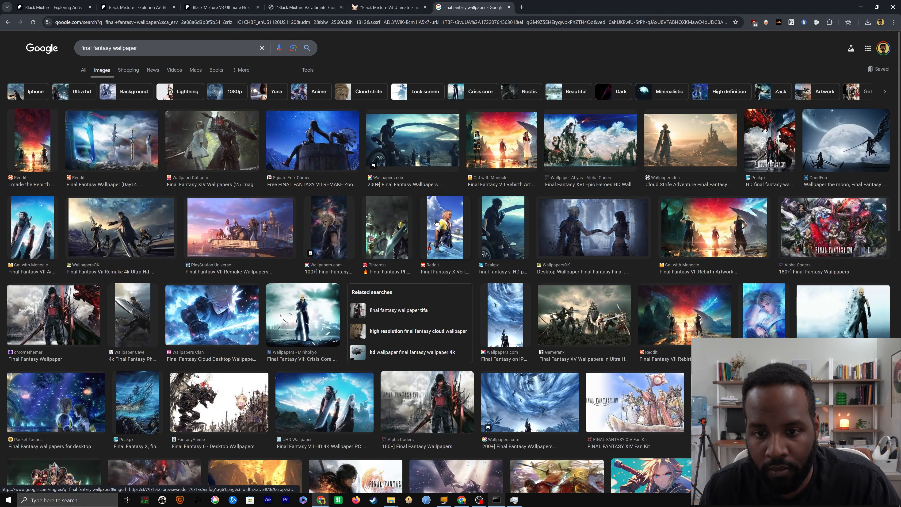
pyautogui.click(273, 314)
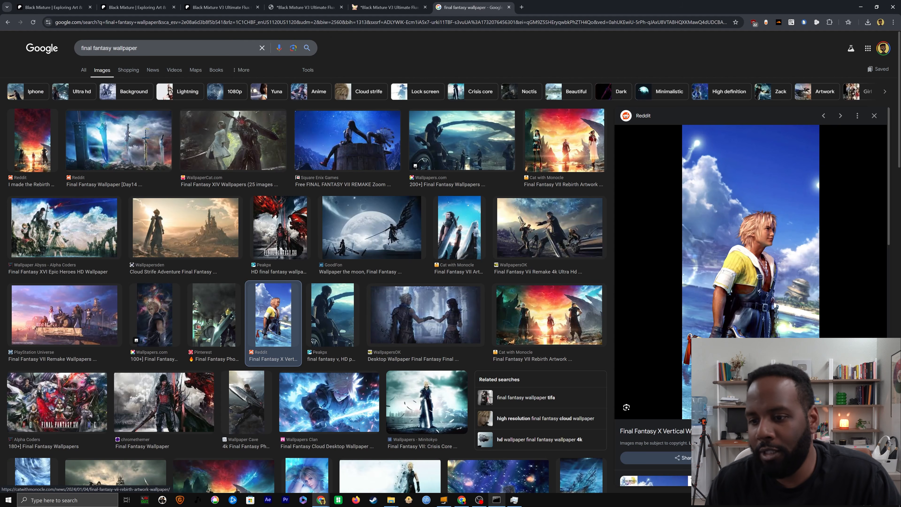
pyautogui.moveTo(741, 288); pyautogui.dragTo(285, 236)
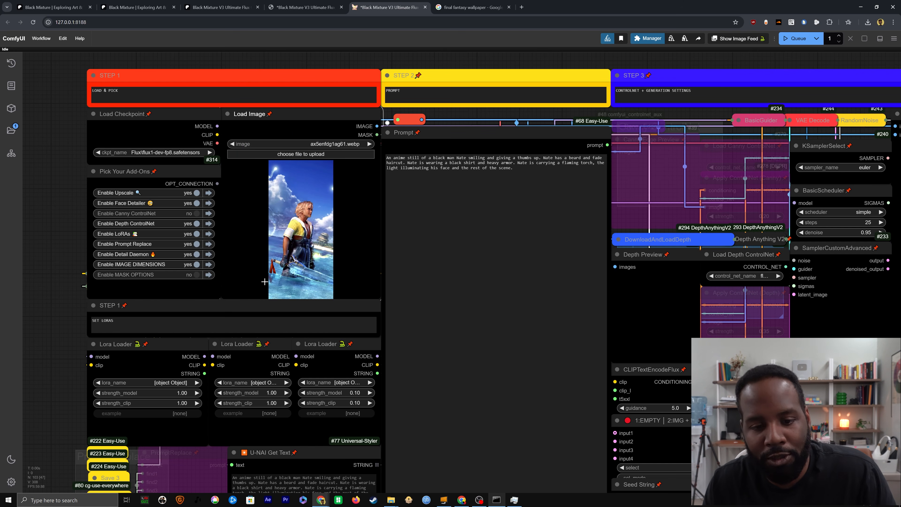
# Look over the overall workflow layout, including the groups below the main row, and return to the Step 1 nodes.
pyautogui.scroll(-8, 350, 213)
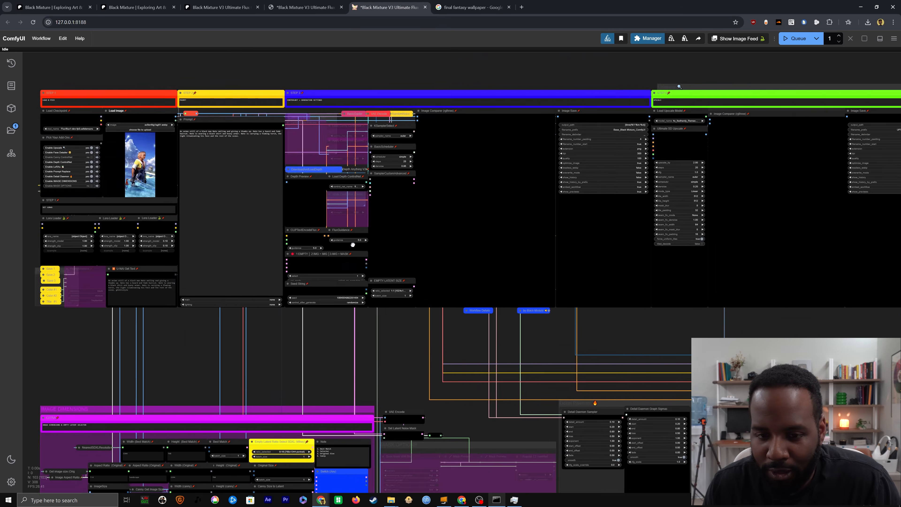
pyautogui.moveTo(364, 248); pyautogui.dragTo(339, 239)
pyautogui.scroll(-2, 368, 245)
pyautogui.moveTo(398, 250); pyautogui.dragTo(407, 254)
pyautogui.scroll(-2, 406, 253)
pyautogui.moveTo(403, 331); pyautogui.dragTo(362, 294)
pyautogui.scroll(-2, 363, 297)
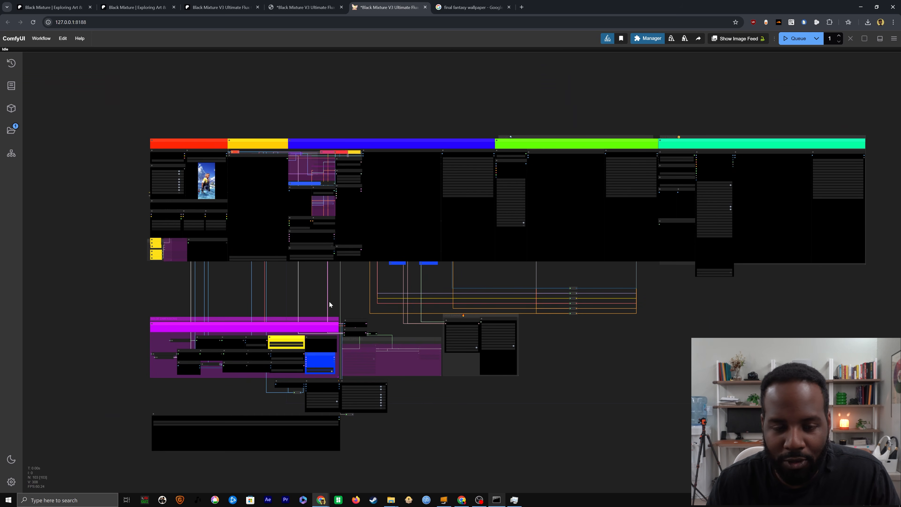
pyautogui.scroll(5, 151, 119)
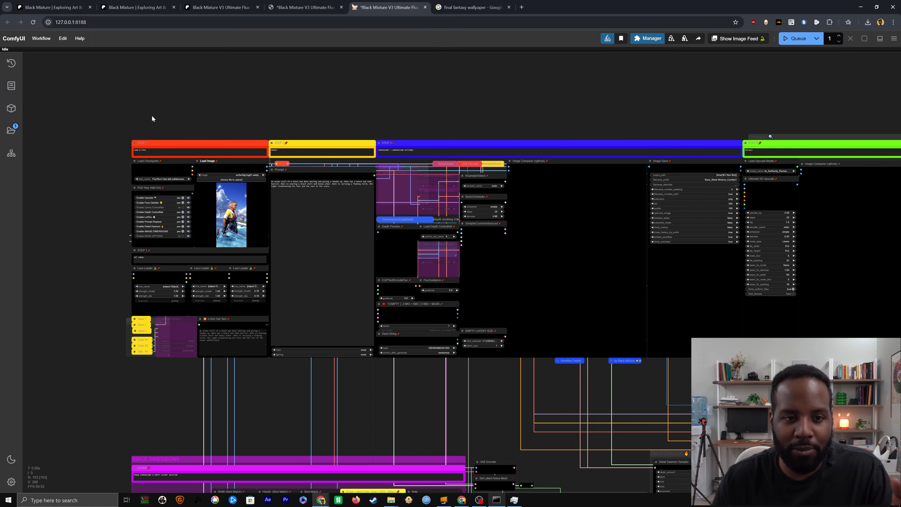
pyautogui.scroll(5, 135, 117)
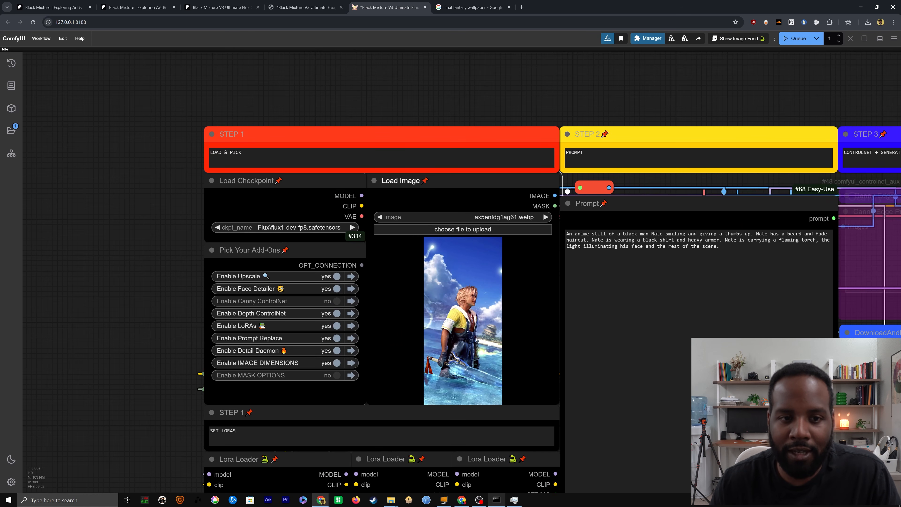
# Review the workflow's sections in order, from the Prompt group through ControlNet, generation settings and Upscale to Face Detailer.
pyautogui.moveTo(508, 104); pyautogui.dragTo(94, 105)
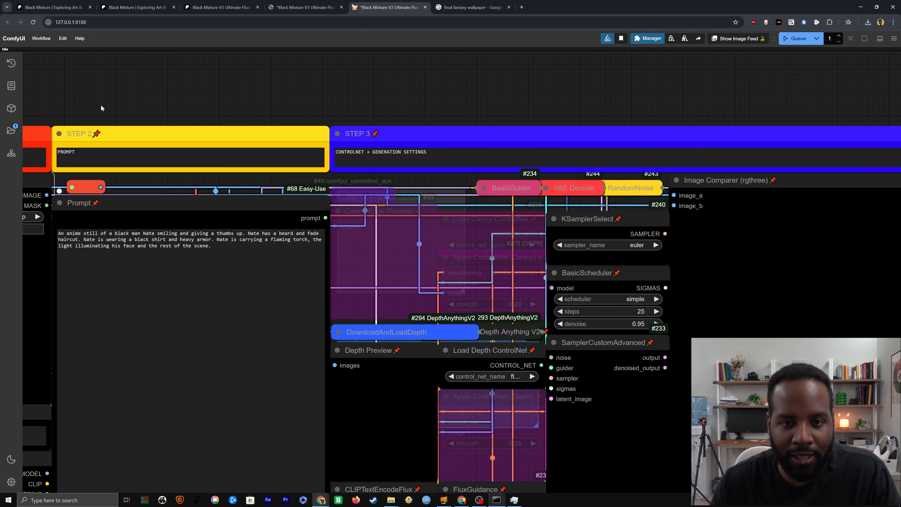
pyautogui.moveTo(171, 107); pyautogui.dragTo(133, 129)
pyautogui.moveTo(573, 125); pyautogui.dragTo(91, 121)
pyautogui.moveTo(624, 103); pyautogui.dragTo(115, 101)
pyautogui.moveTo(678, 107); pyautogui.dragTo(228, 102)
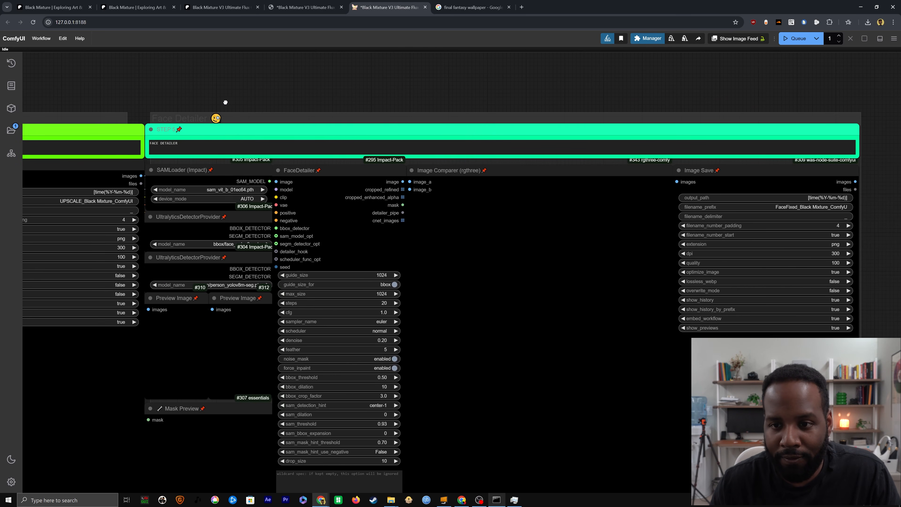
pyautogui.scroll(-6, 224, 102)
pyautogui.moveTo(85, 102); pyautogui.dragTo(322, 104)
pyautogui.scroll(6, 202, 106)
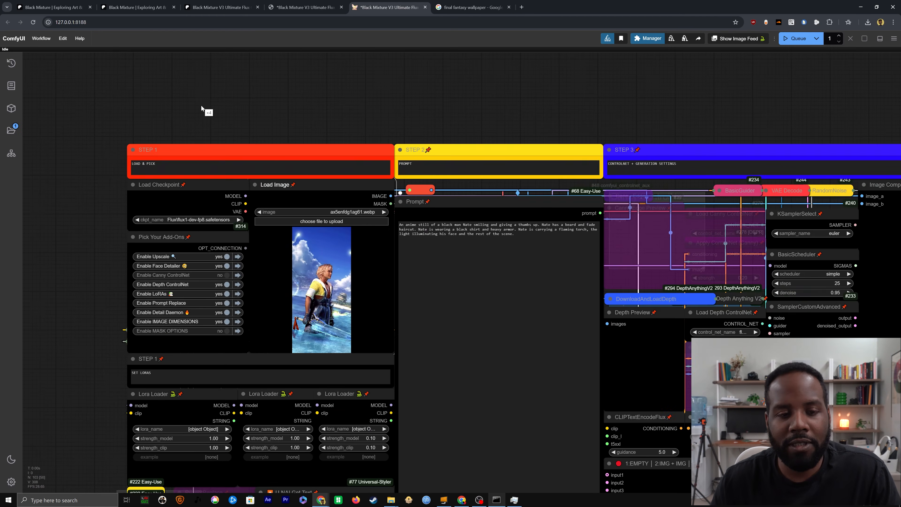
# Choose Flux\flux1-dev-fp8.safetensors as the checkpoint in the Load Checkpoint node.
pyautogui.scroll(5, 143, 130)
pyautogui.moveTo(143, 130); pyautogui.dragTo(209, 79)
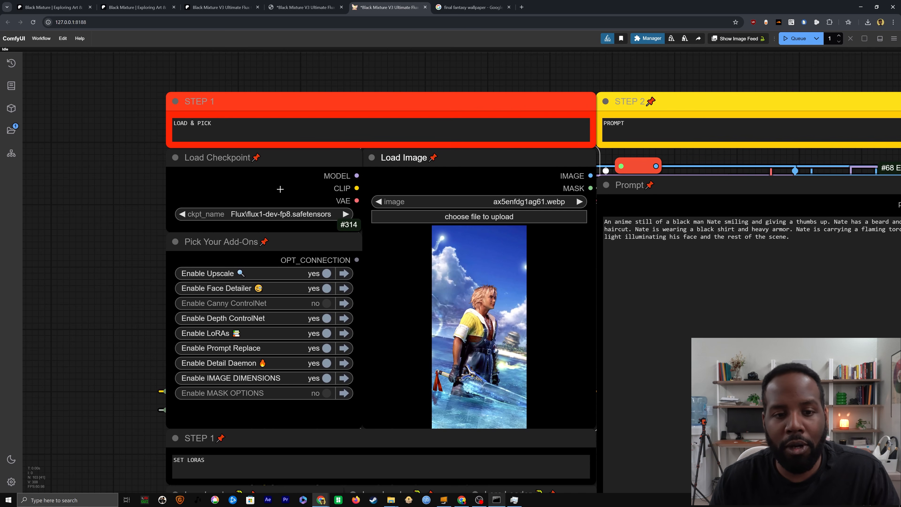
pyautogui.moveTo(252, 225); pyautogui.dragTo(234, 207)
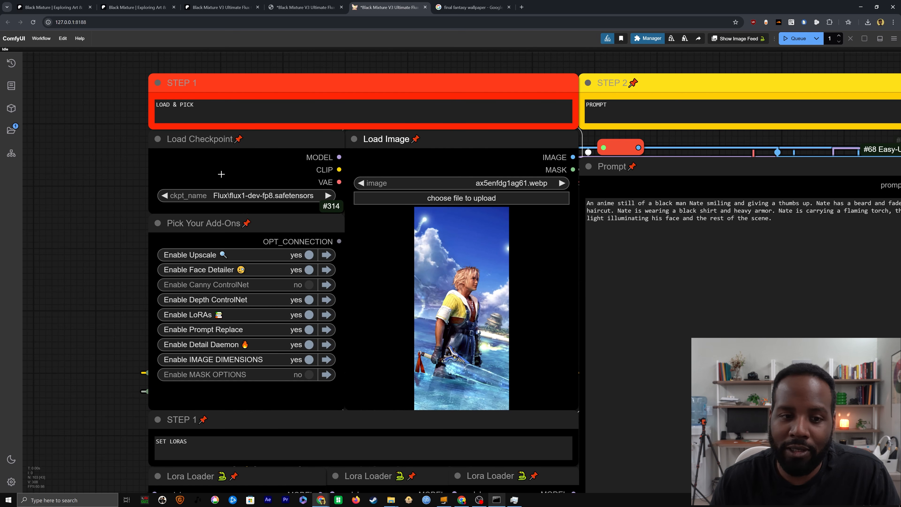
pyautogui.click(258, 196)
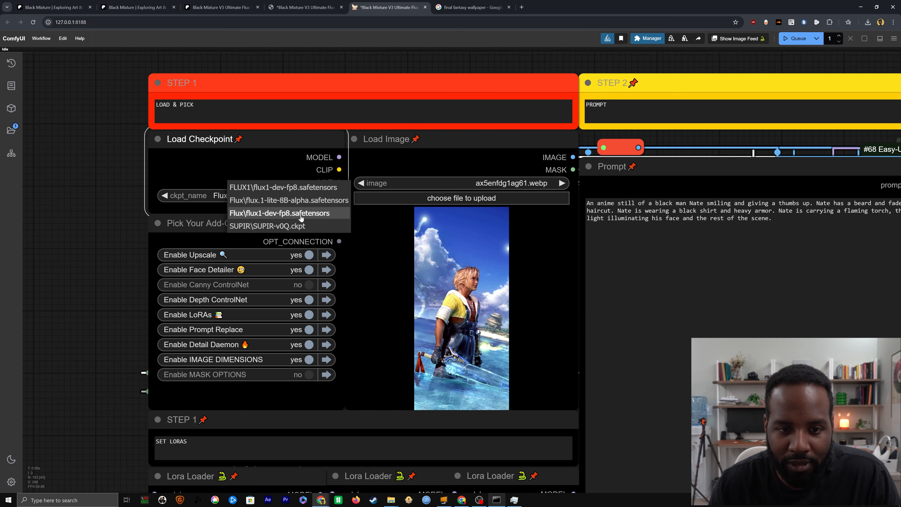
pyautogui.click(288, 213)
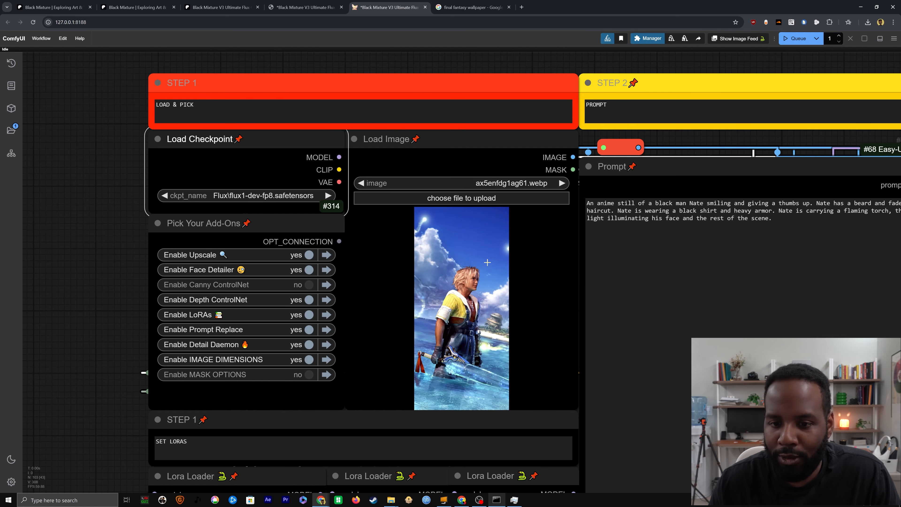
# Replace the picture in the Load Image node with the Cloud Strife Adventure Final Fantasy VII Remake wallpaper from the image search results.
pyautogui.click(495, 3)
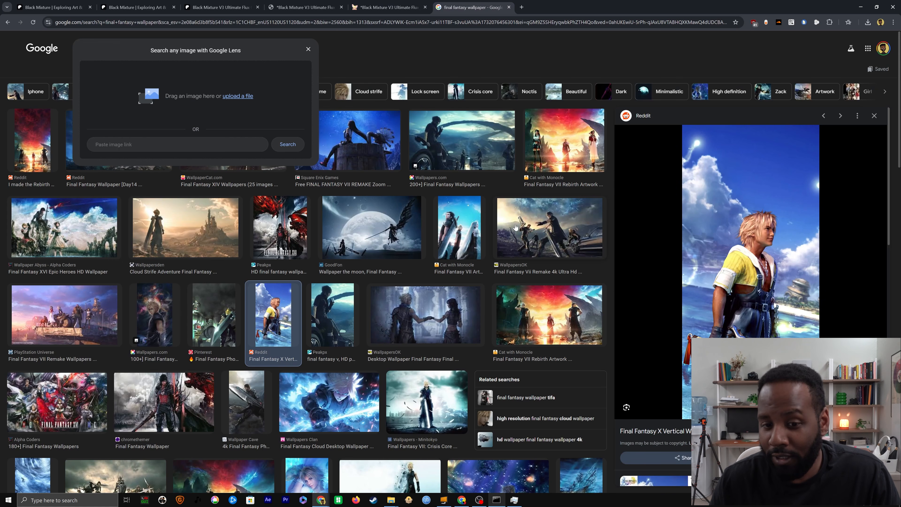
pyautogui.click(550, 222)
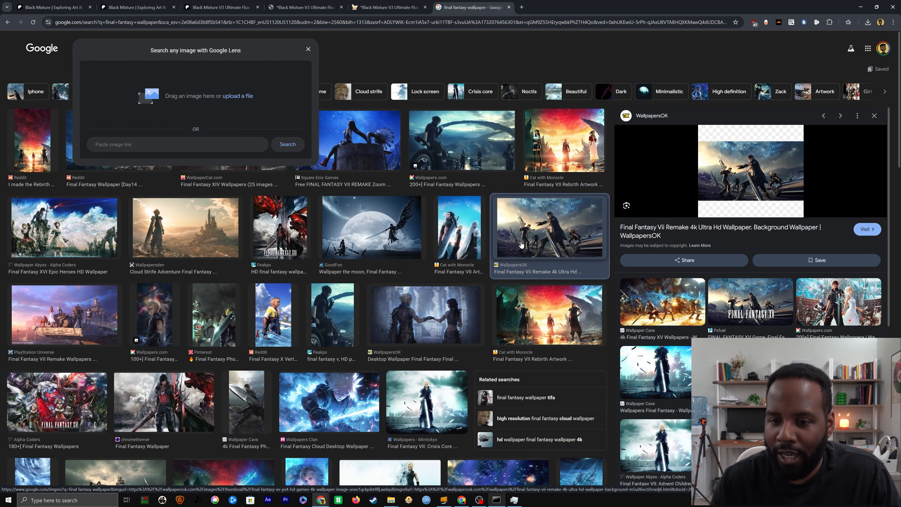
pyautogui.click(444, 232)
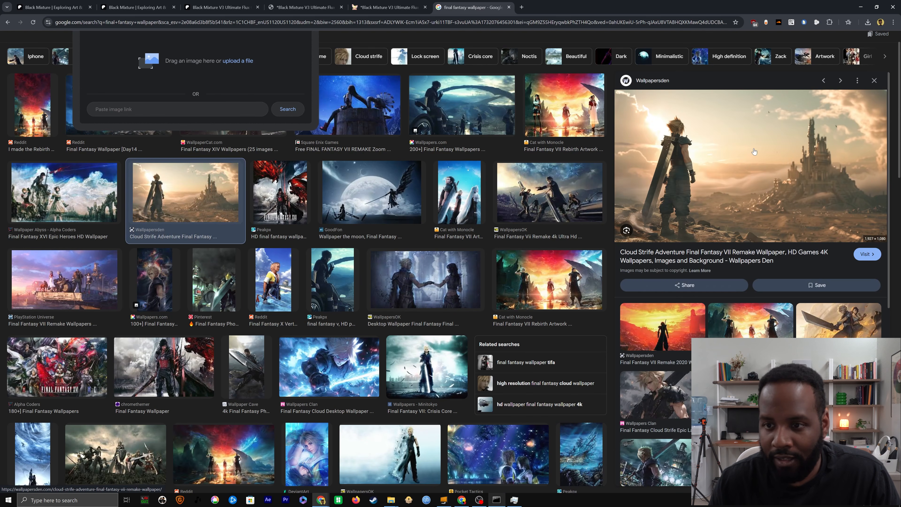
pyautogui.moveTo(745, 167); pyautogui.dragTo(403, 352)
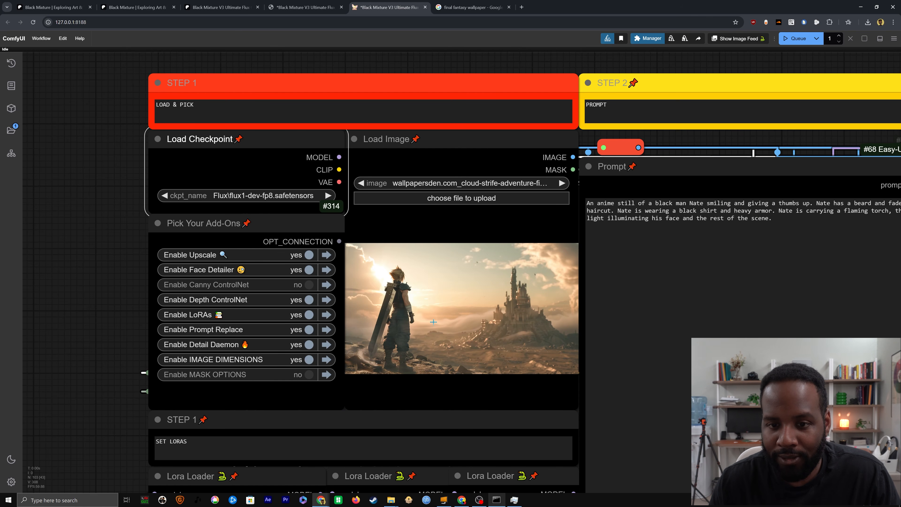
# Search Google for "civitai studio ghibli black mixture" and open the Studio Ghibli x Black Mixture v1.0 Flux LoRA page on Civitai.
pyautogui.scroll(-3, 531, 402)
pyautogui.moveTo(520, 479); pyautogui.dragTo(439, 284)
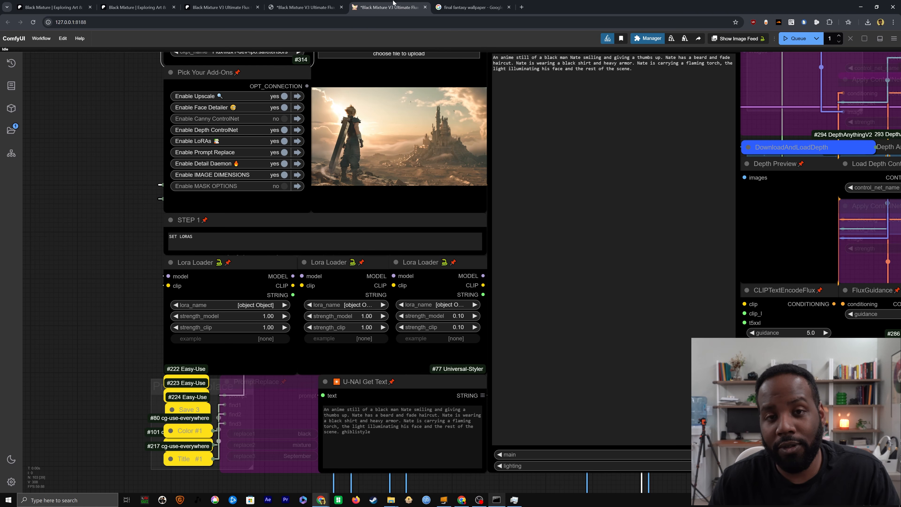
pyautogui.click(486, 3)
pyautogui.hotkey('ctrl', 'l')
pyautogui.write('citi')
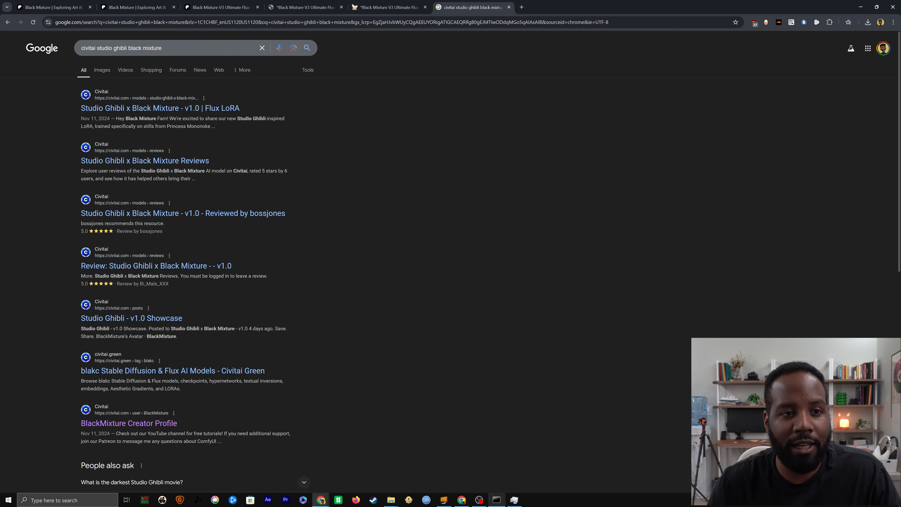
pyautogui.click(168, 110)
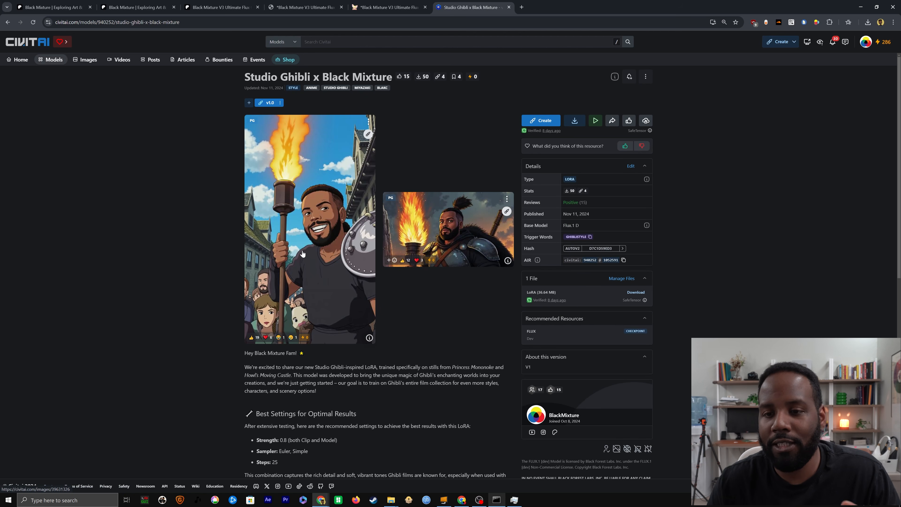
pyautogui.scroll(-3, 341, 220)
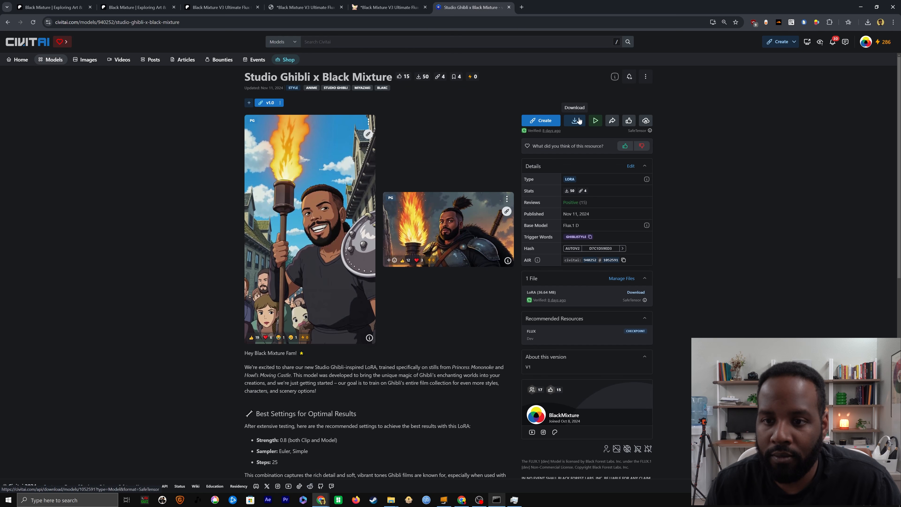
# Download the Studio Ghibli LoRA and save it in the portable installation's ComfyUI\models\loras folder on drive D under the suggested file name.
pyautogui.click(575, 121)
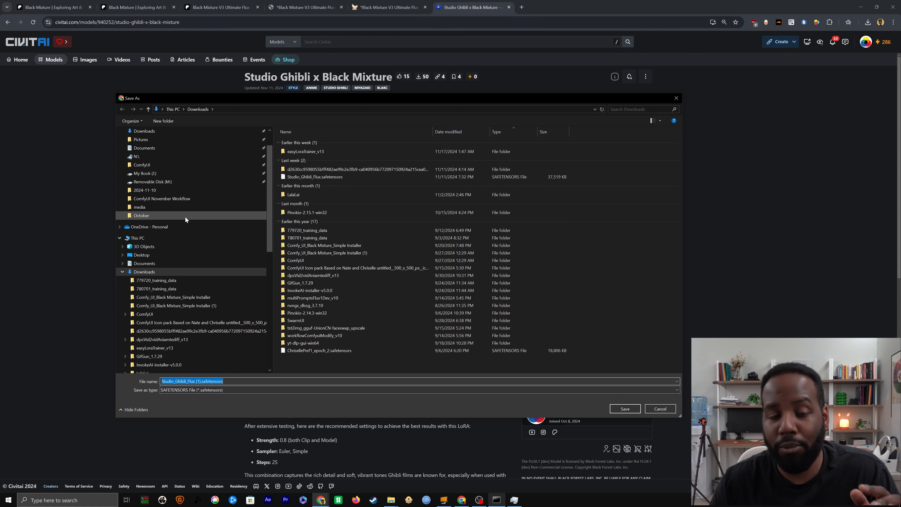
pyautogui.click(137, 238)
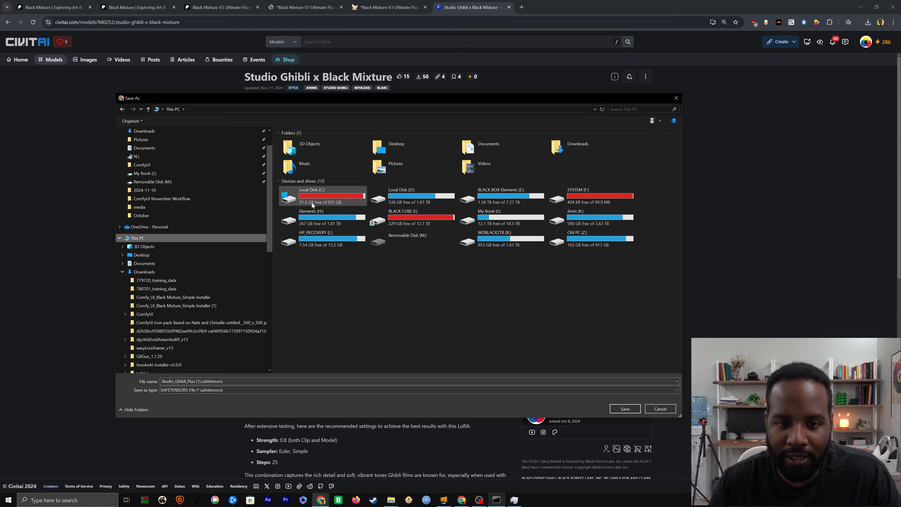
pyautogui.doubleClick(423, 193)
pyautogui.doubleClick(290, 158)
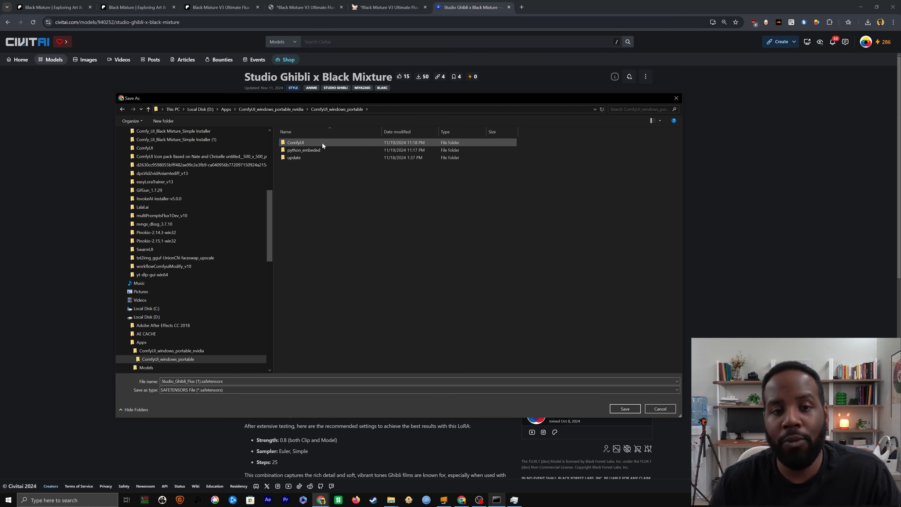
pyautogui.doubleClick(322, 143)
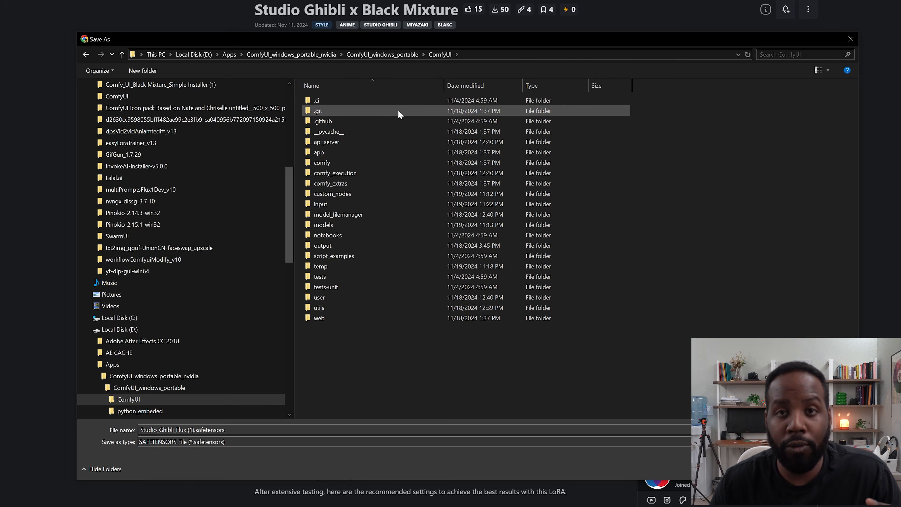
pyautogui.doubleClick(325, 224)
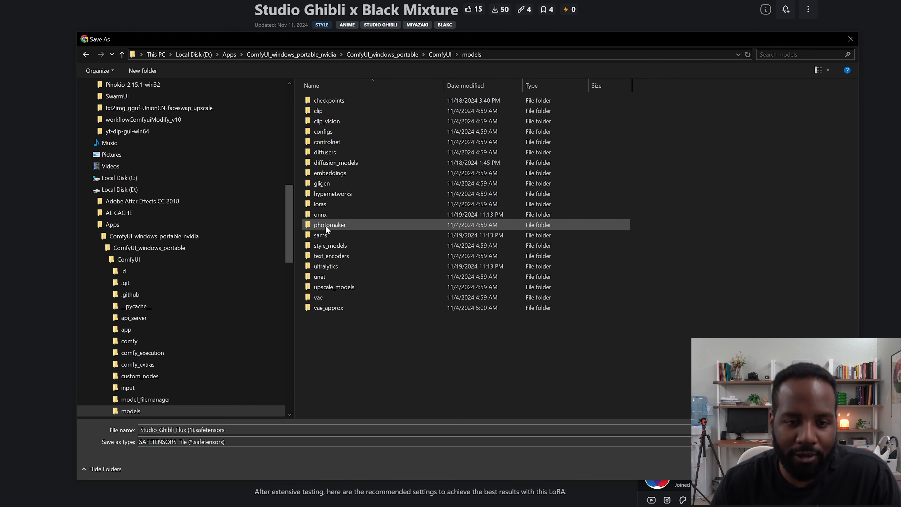
pyautogui.doubleClick(331, 205)
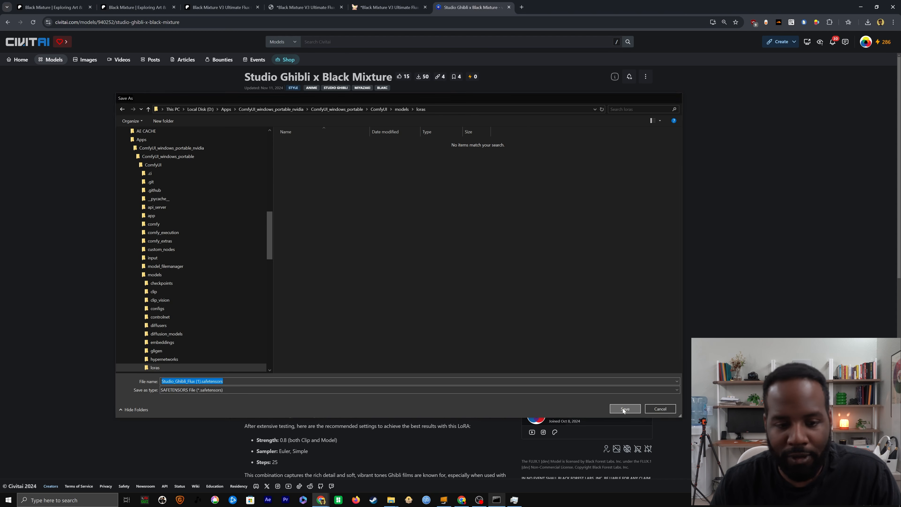
pyautogui.press('Return')
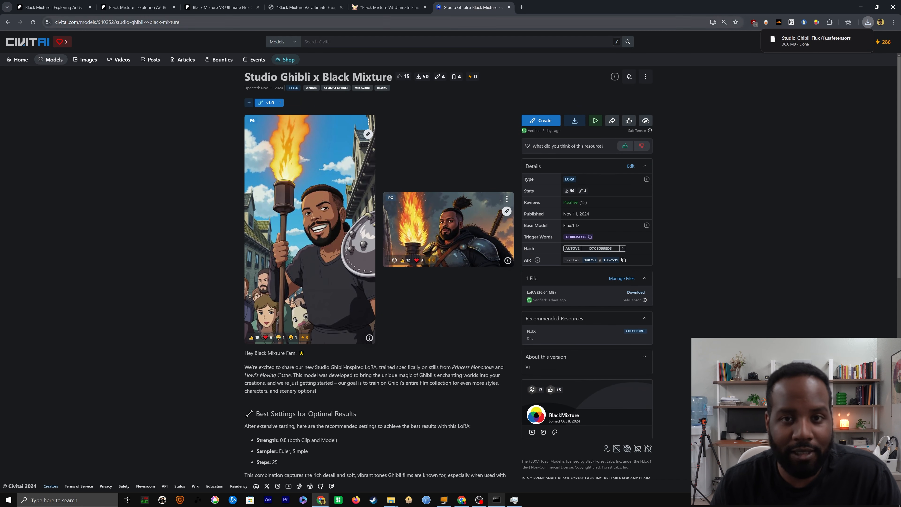
# Return to the ComfyUI workflow and refresh its node definitions so the newly downloaded LoRA can be loaded.
pyautogui.click(397, 7)
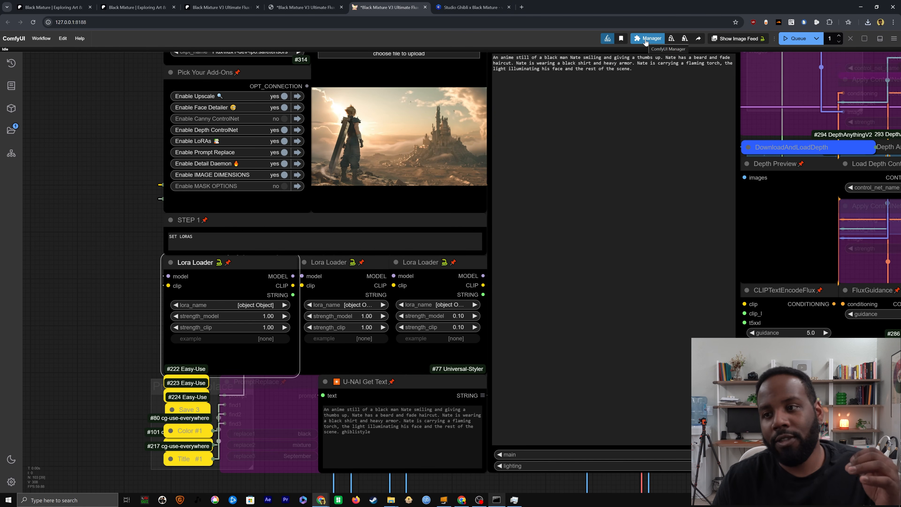
pyautogui.click(867, 22)
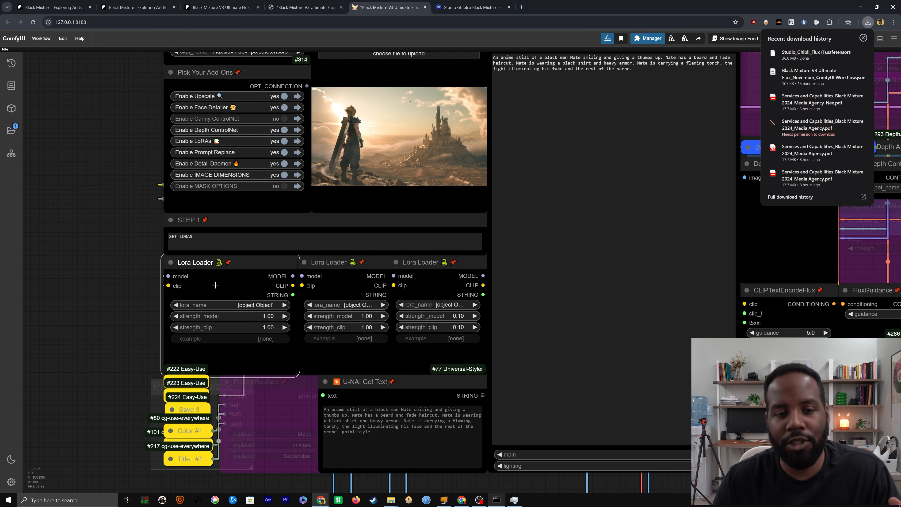
pyautogui.click(134, 285)
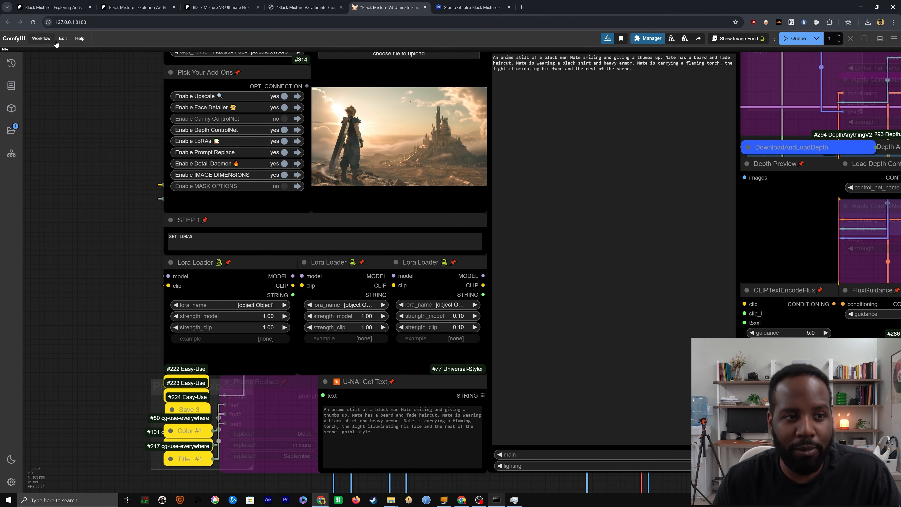
pyautogui.click(45, 39)
pyautogui.moveTo(63, 38)
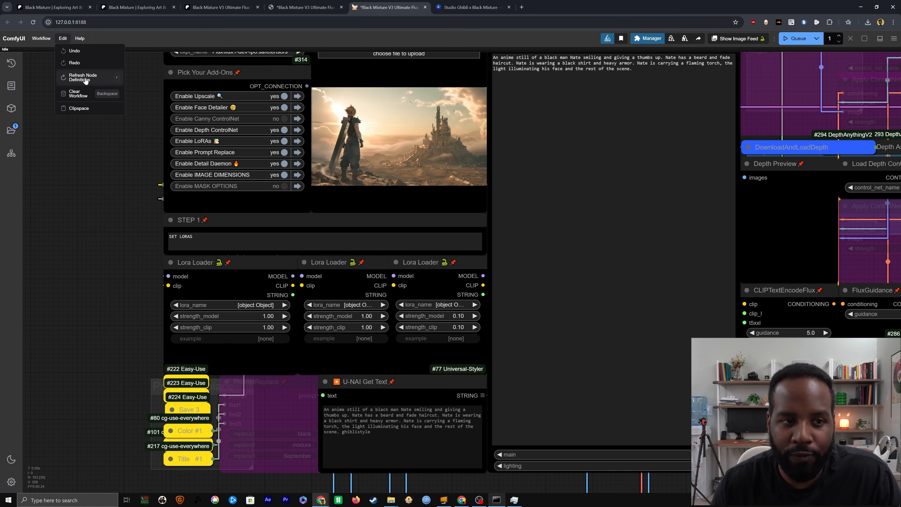
pyautogui.click(85, 80)
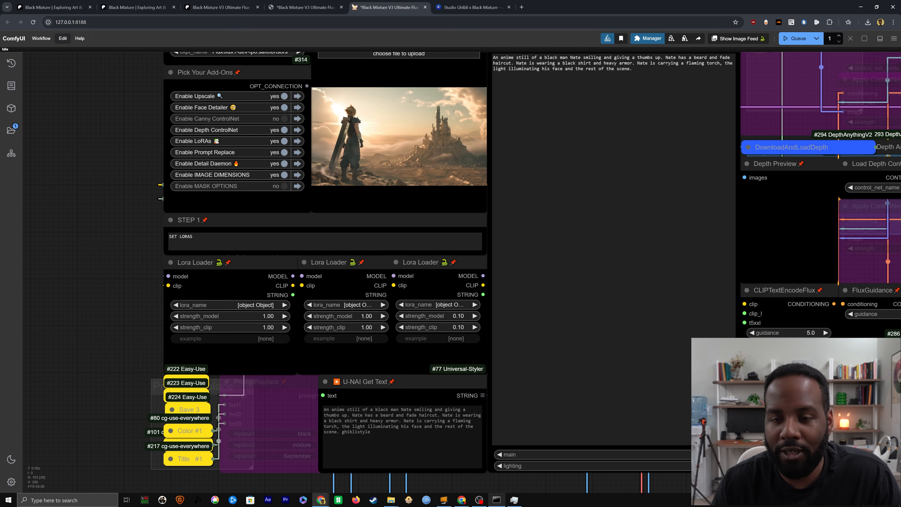
# Choose Studio_Ghibli_Flux (1).safetensors as the LoRA in the first Lora Loader node and reload the page.
pyautogui.click(261, 293)
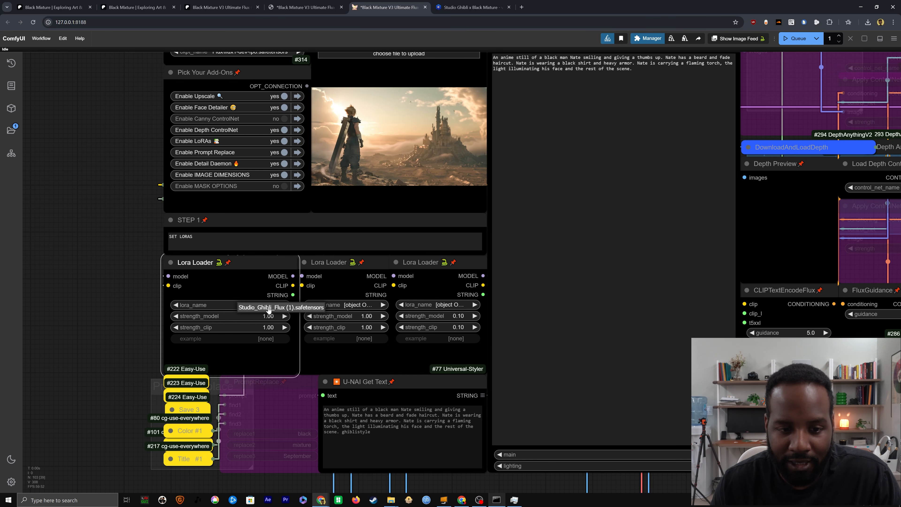
pyautogui.click(33, 22)
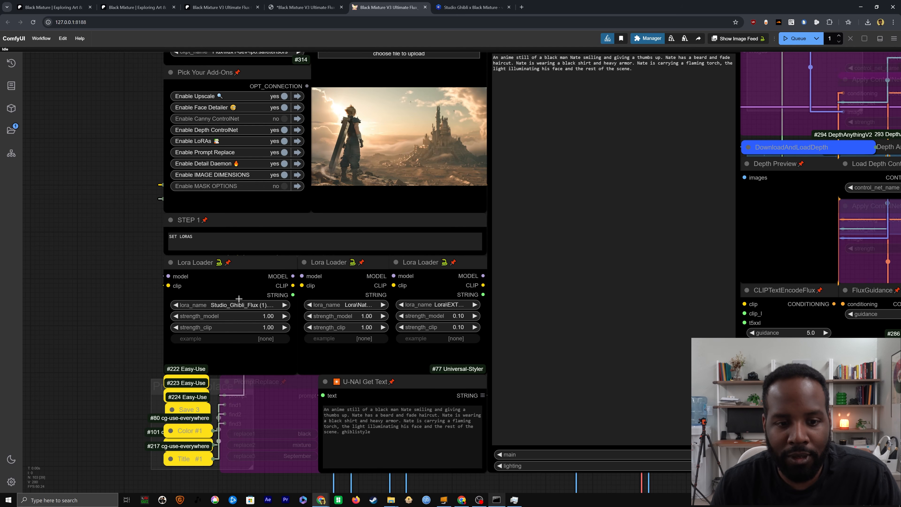
# Bypass the second and third Lora Loader nodes, leaving only the Studio Ghibli LoRA active.
pyautogui.scroll(2, 110, 226)
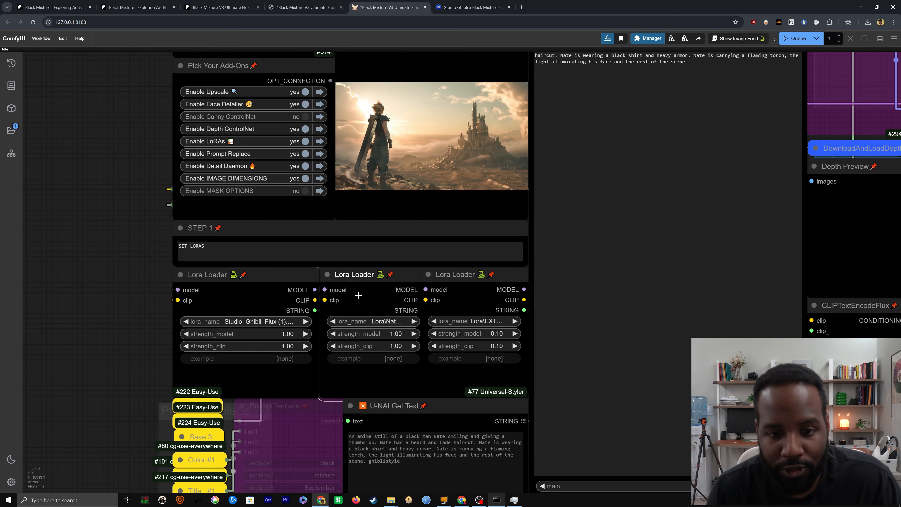
pyautogui.hotkey('ctrl', 'b')
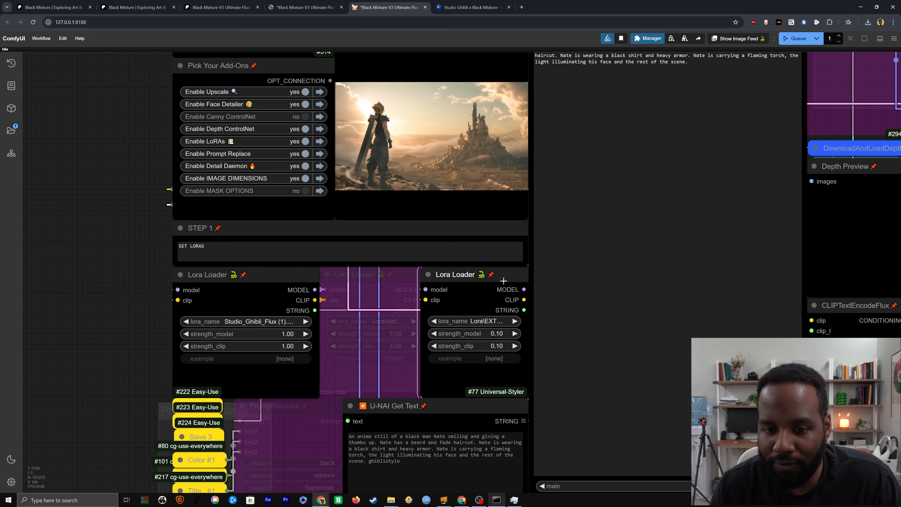
pyautogui.hotkey('ctrl', 'b')
pyautogui.scroll(-2, 362, 279)
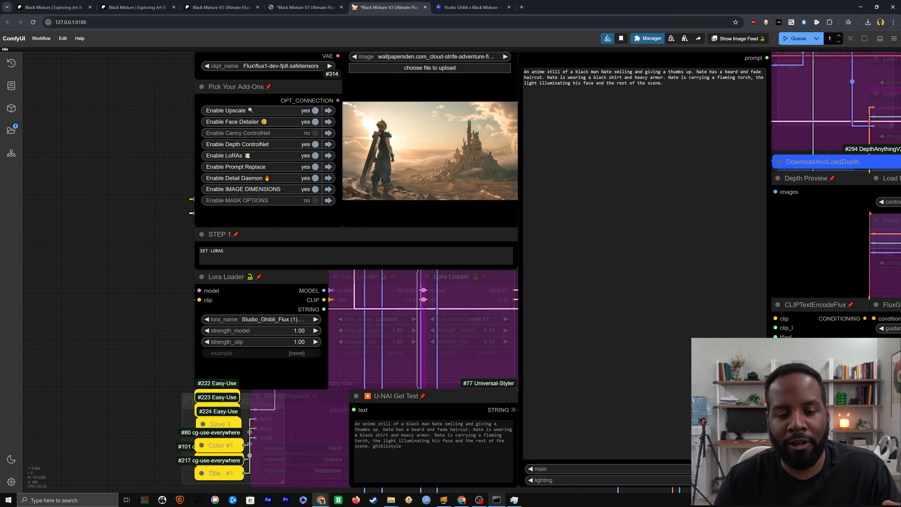
# Remove the bypass from the Apply ControlNet (Depth) node in the ControlNet and generation settings section.
pyautogui.moveTo(308, 239); pyautogui.dragTo(191, 268)
pyautogui.scroll(5, 736, 269)
pyautogui.moveTo(737, 268); pyautogui.dragTo(470, 231)
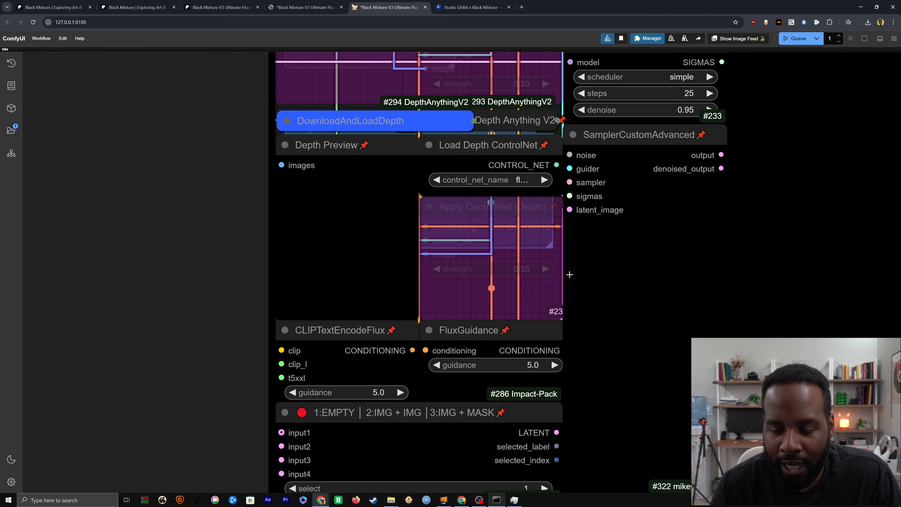
pyautogui.click(478, 302)
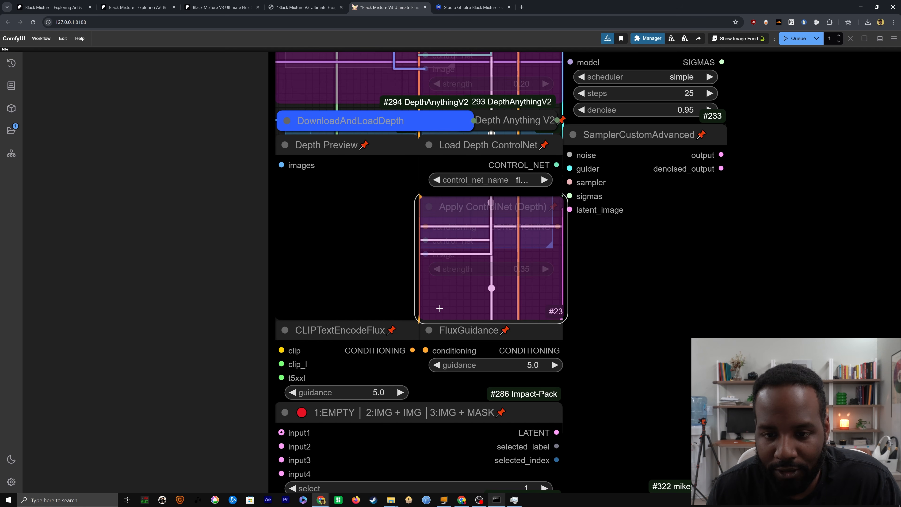
pyautogui.hotkey('ctrl', 'b')
# Delete the existing text from the Prompt node.
pyautogui.scroll(-6, 440, 309)
pyautogui.scroll(2, 475, 261)
pyautogui.moveTo(476, 261); pyautogui.dragTo(581, 248)
pyautogui.scroll(-2, 581, 248)
pyautogui.moveTo(434, 142); pyautogui.dragTo(291, 120)
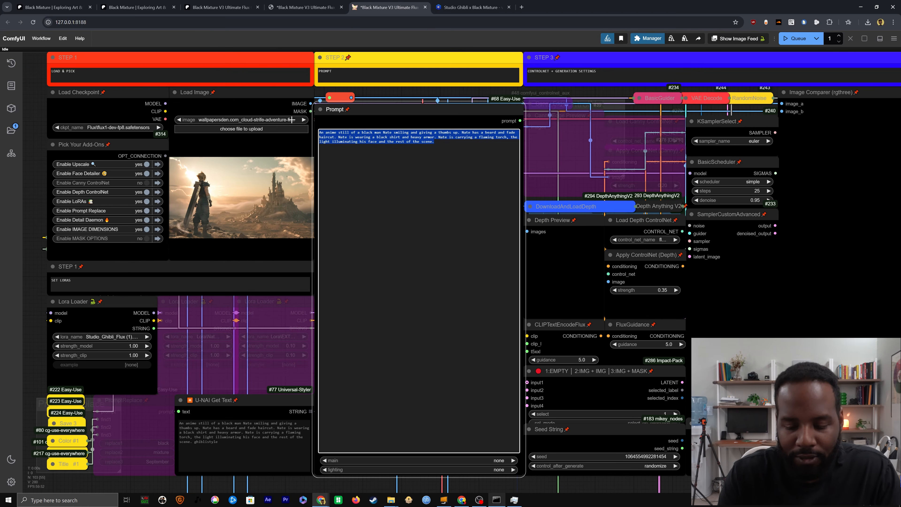
pyautogui.press('BackSpace')
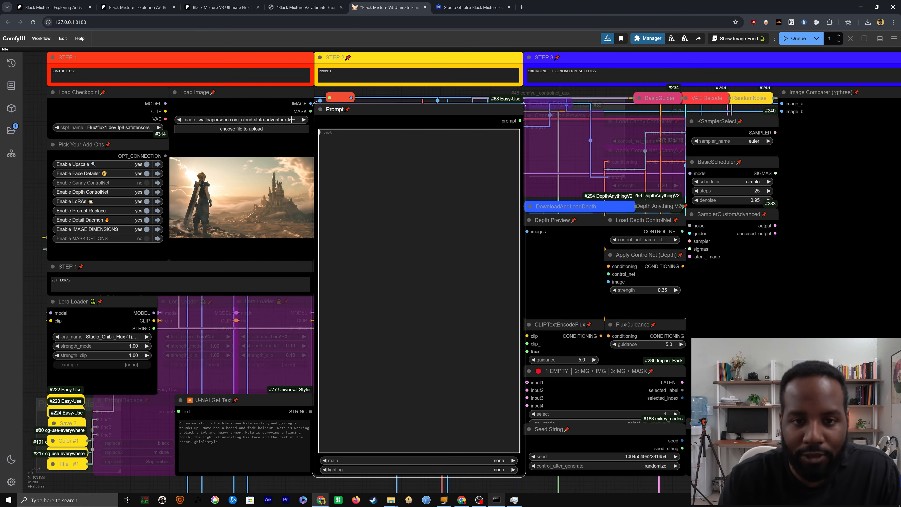
# Turn off Face Detailer in the Pick Your Add-Ons node.
pyautogui.scroll(-1, 238, 196)
pyautogui.moveTo(238, 196); pyautogui.dragTo(316, 213)
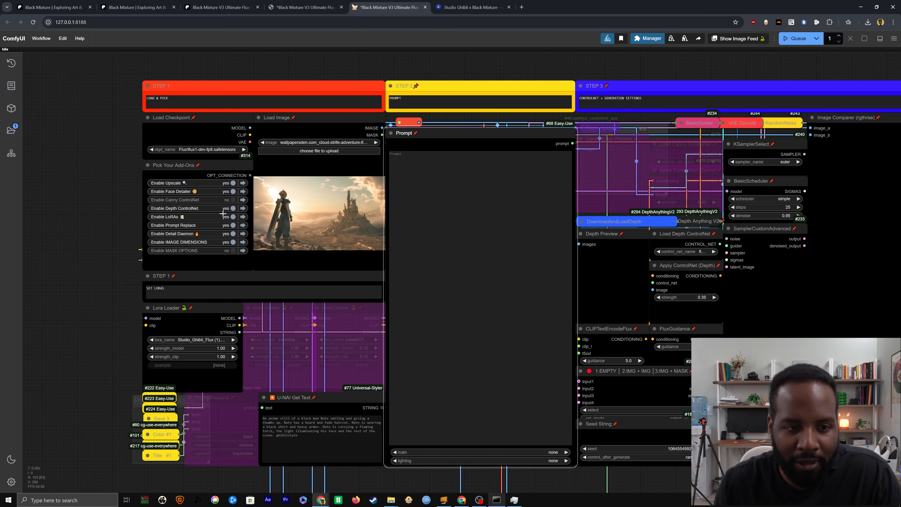
pyautogui.scroll(6, 272, 246)
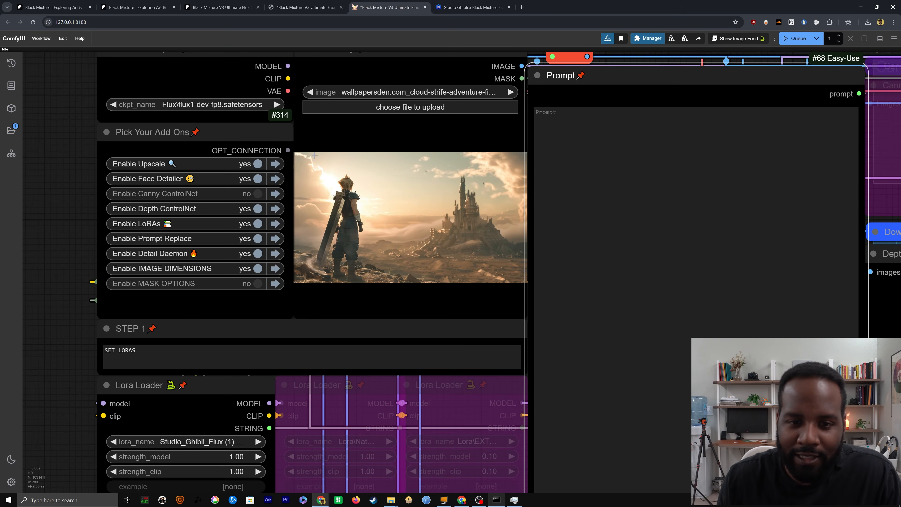
pyautogui.scroll(4, 330, 179)
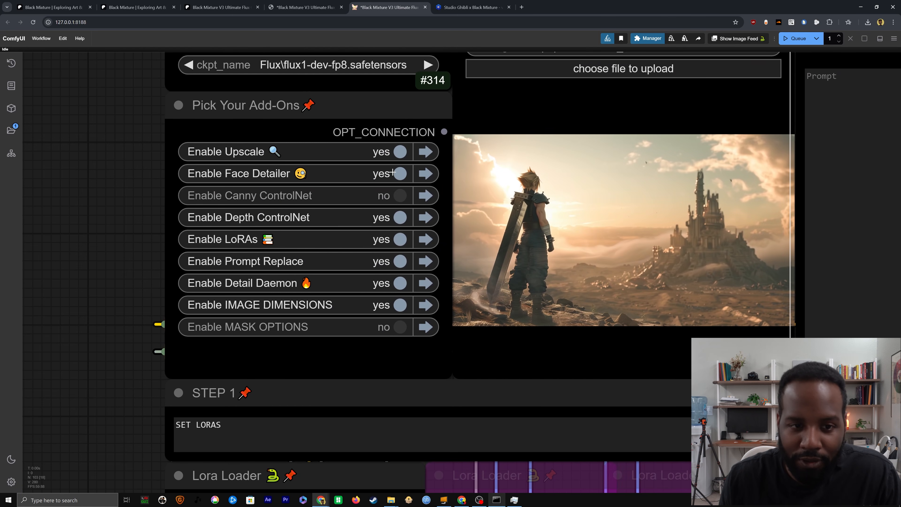
pyautogui.click(397, 173)
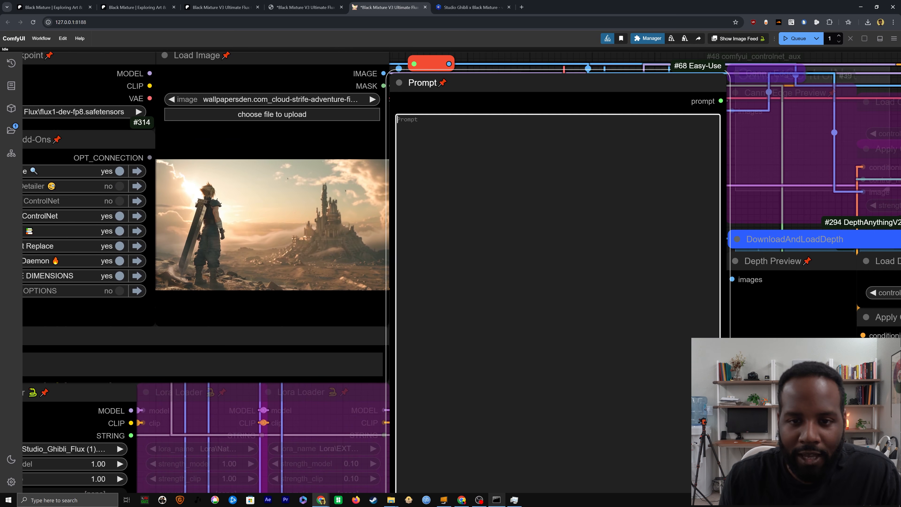
# Enter the prompt "A man standing by a castle illustrated in the style of Studio Ghibli." and queue the workflow.
pyautogui.write('A man standing by')
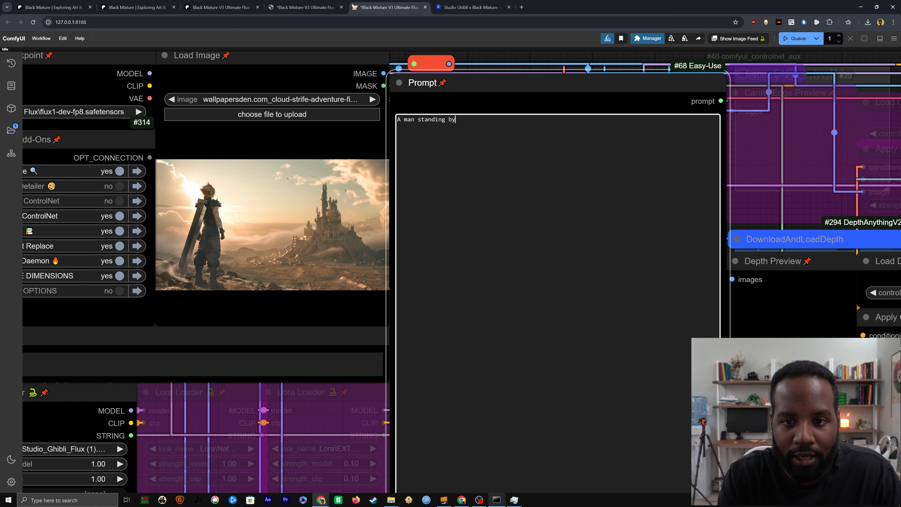
pyautogui.write(' a castle illustrated in')
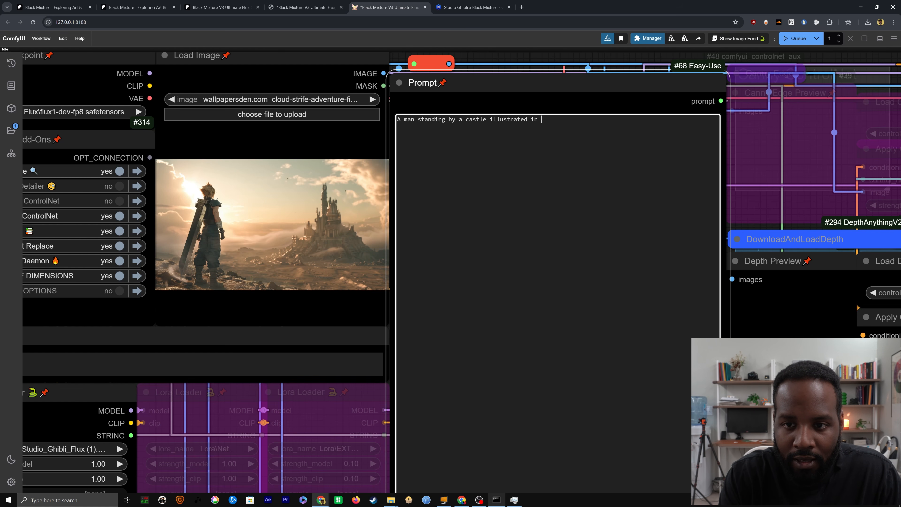
pyautogui.write(' the style of Studio Ghibli.')
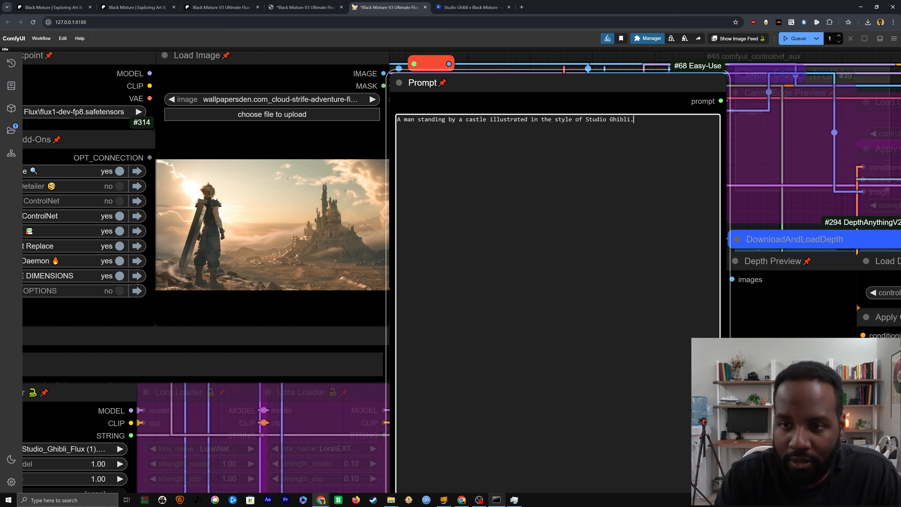
pyautogui.scroll(-8, 314, 153)
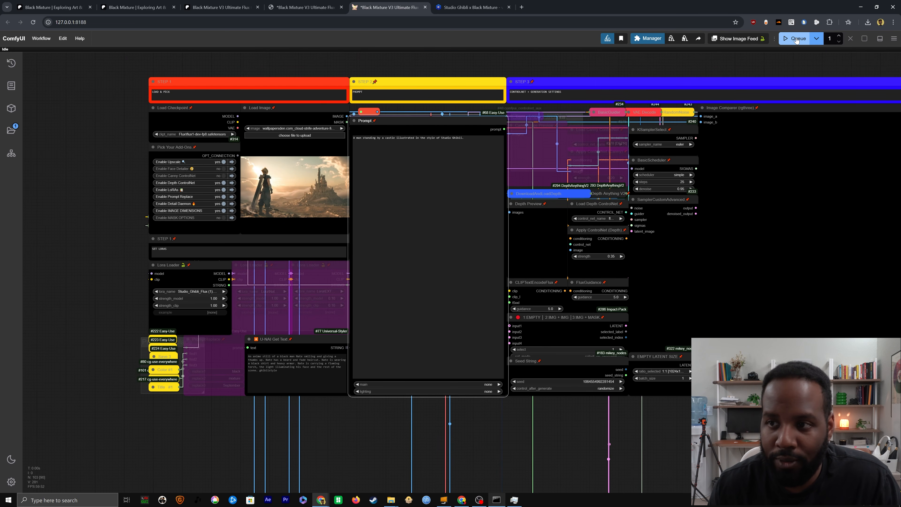
pyautogui.click(796, 39)
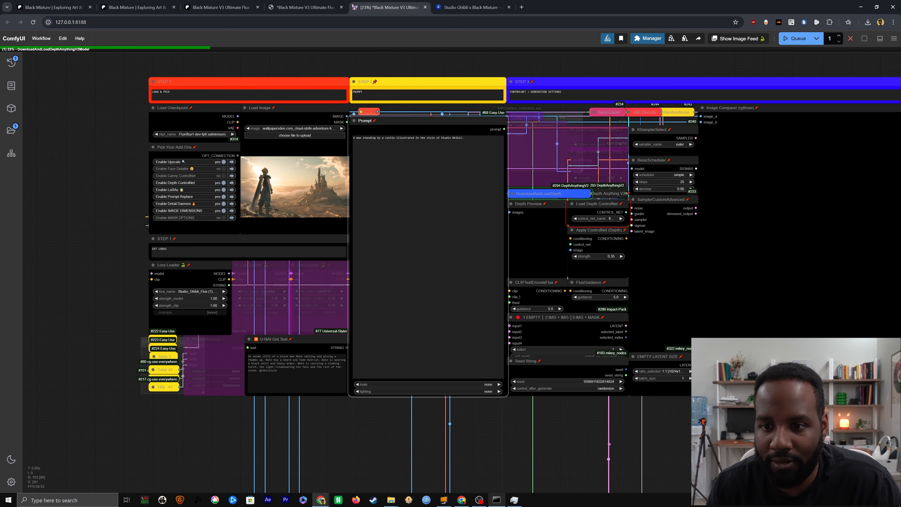
# Examine the depth preview and Load Depth ControlNet nodes, and expand the DownloadAndLoadDepthAnythingV2Model node to check its model before collapsing it.
pyautogui.scroll(7, 608, 223)
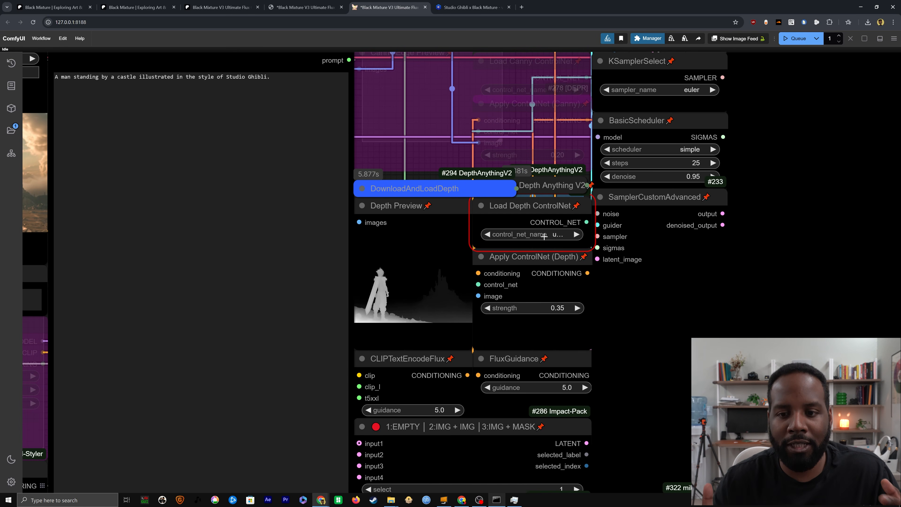
pyautogui.moveTo(368, 188); pyautogui.dragTo(304, 112)
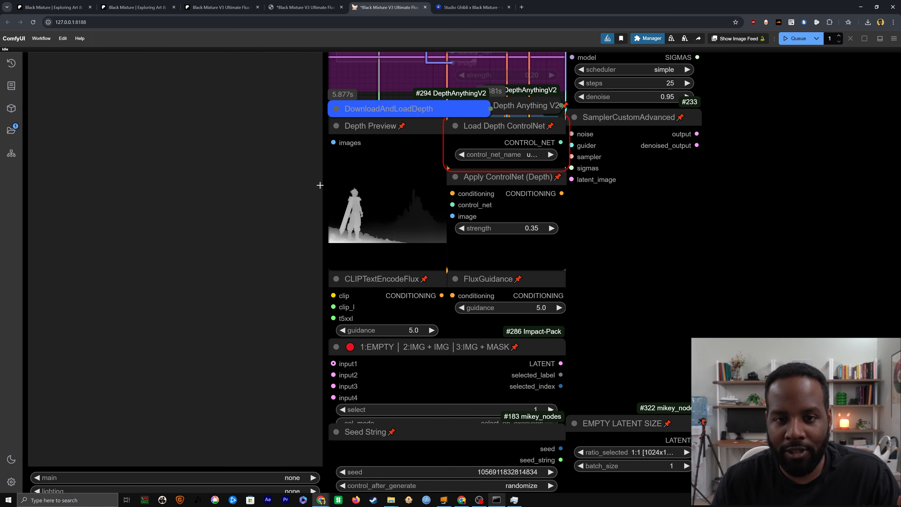
pyautogui.scroll(5, 343, 169)
pyautogui.scroll(2, 381, 167)
pyautogui.moveTo(381, 167); pyautogui.dragTo(373, 298)
pyautogui.scroll(-1, 373, 299)
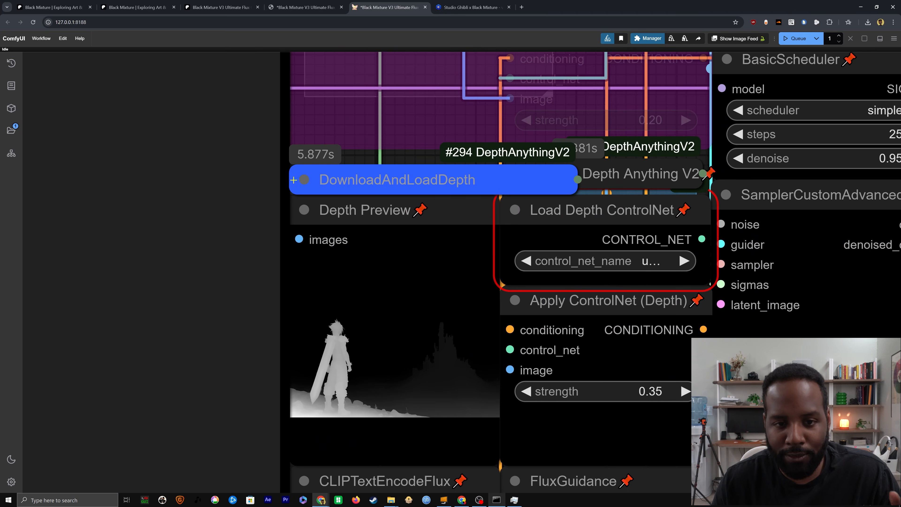
pyautogui.click(305, 181)
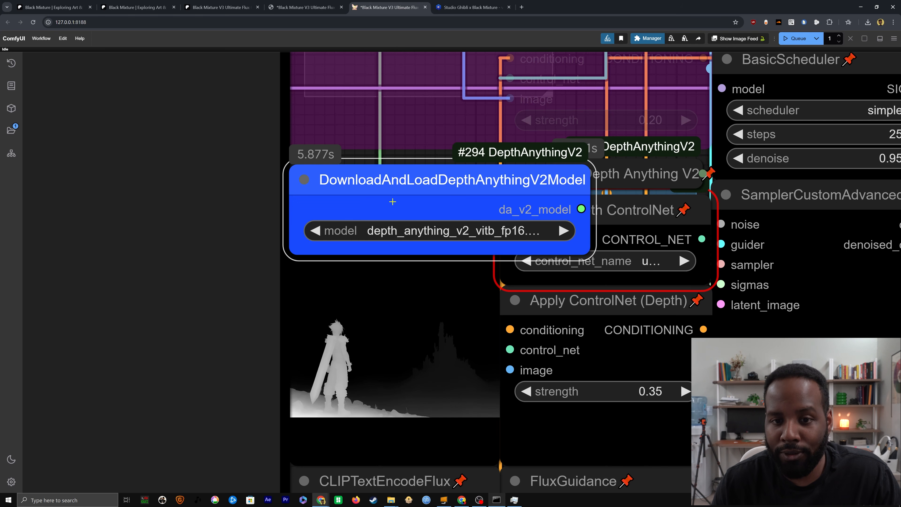
pyautogui.click(306, 180)
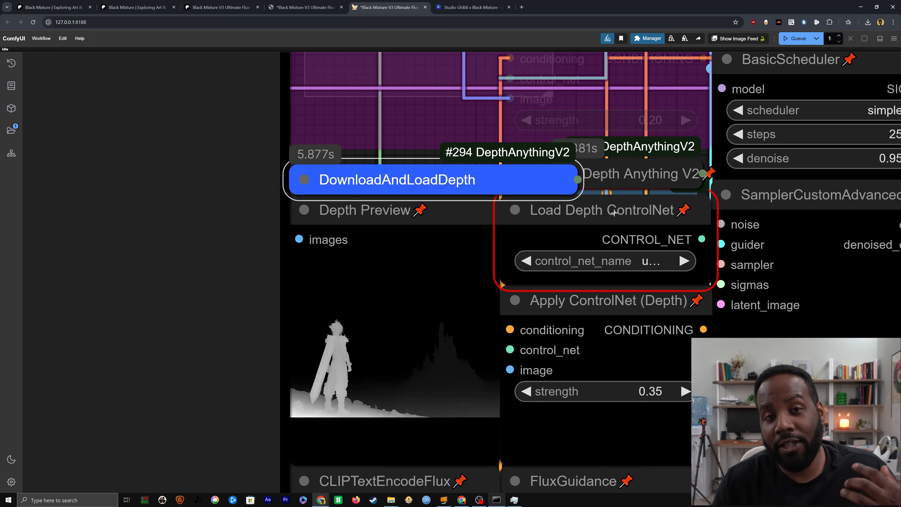
# Find the Flux XLabs ControlNets section in the Black Mixture Patreon post and open the Flux Depth ControlNet download link.
pyautogui.click(283, 7)
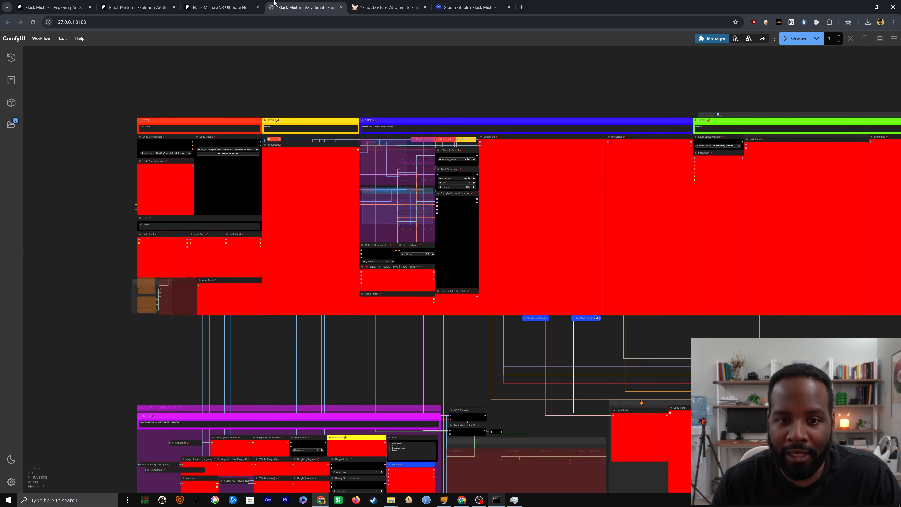
pyautogui.click(141, 7)
pyautogui.scroll(-5, 431, 239)
pyautogui.scroll(-1, 431, 239)
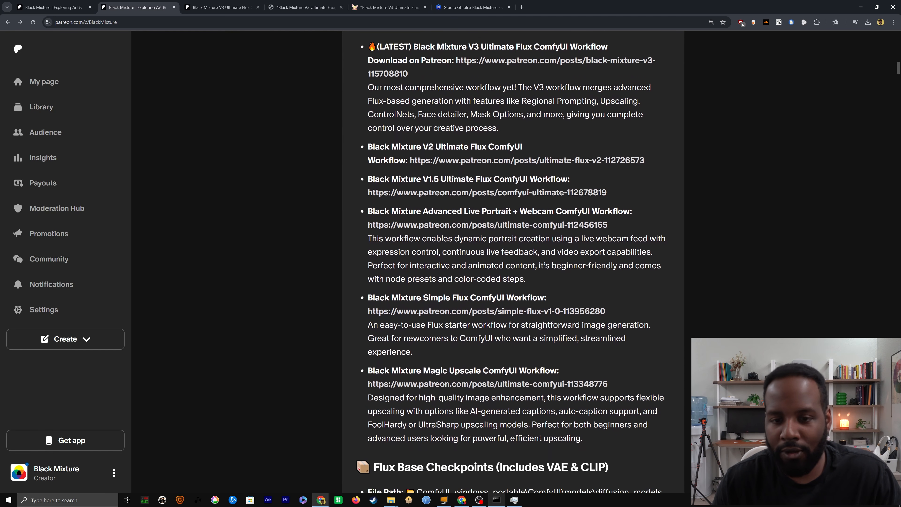
pyautogui.scroll(-10, 534, 274)
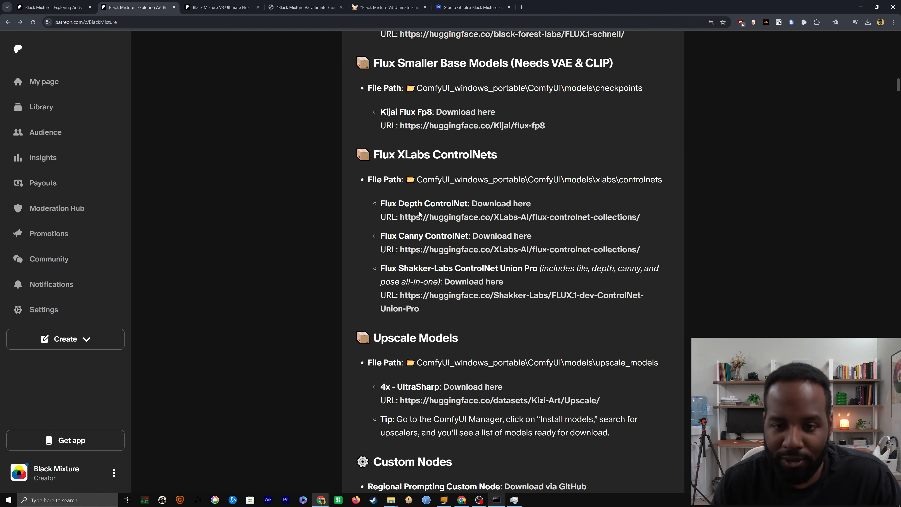
pyautogui.click(485, 211)
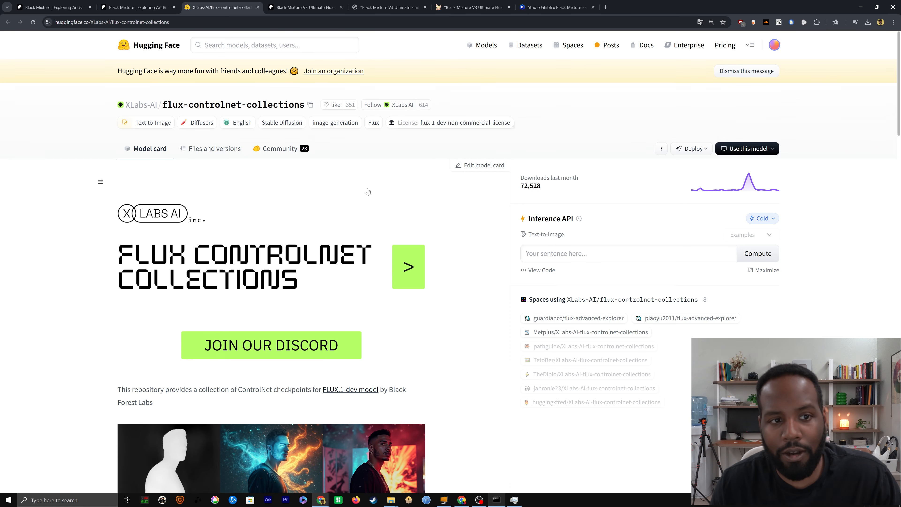
# Download flux-depth-controlnet-v3.safetensors from the repository's files into the ComfyUI models\controlnet folder.
pyautogui.click(220, 152)
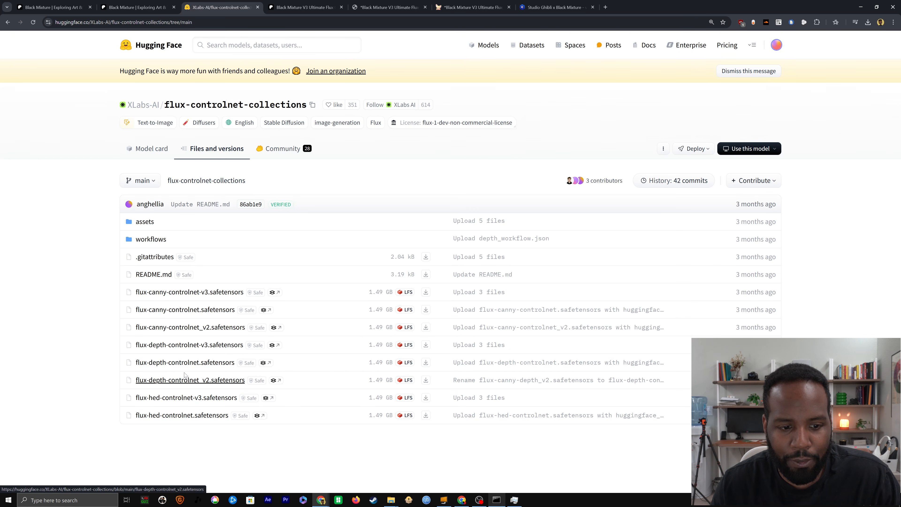
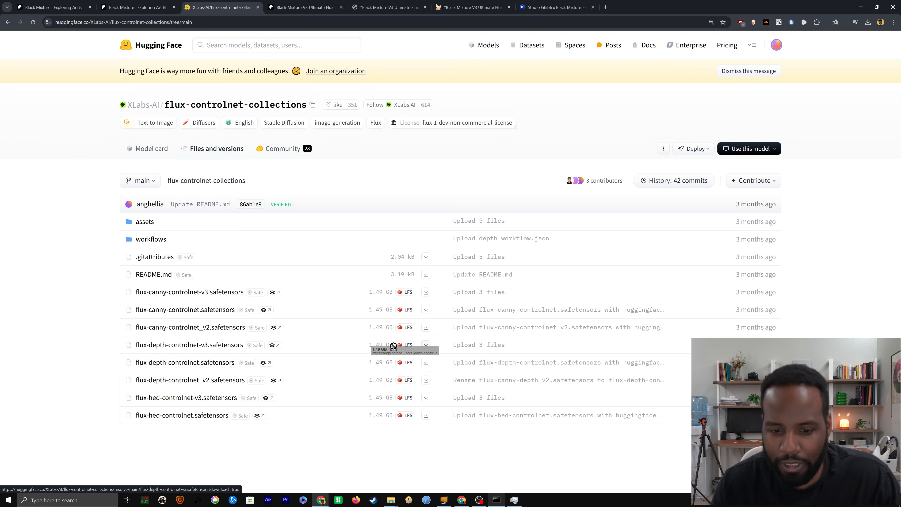
pyautogui.click(426, 344)
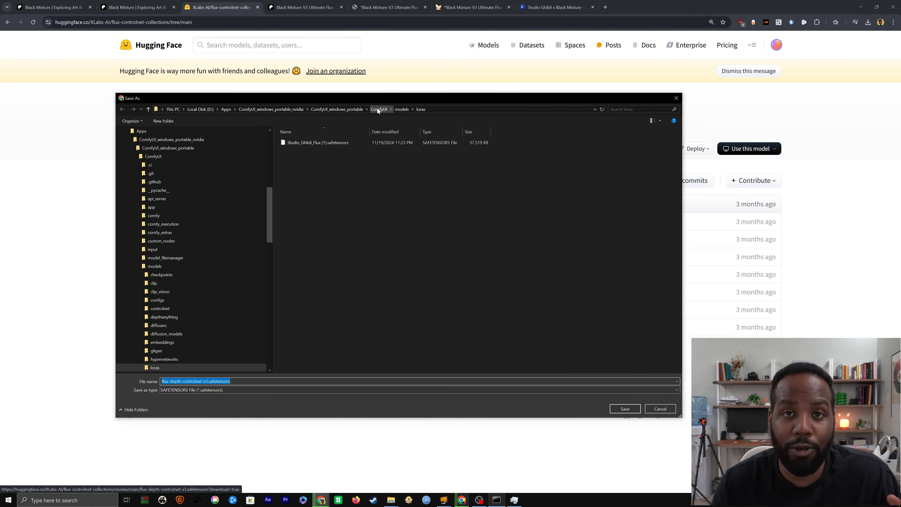
pyautogui.click(401, 109)
pyautogui.doubleClick(301, 171)
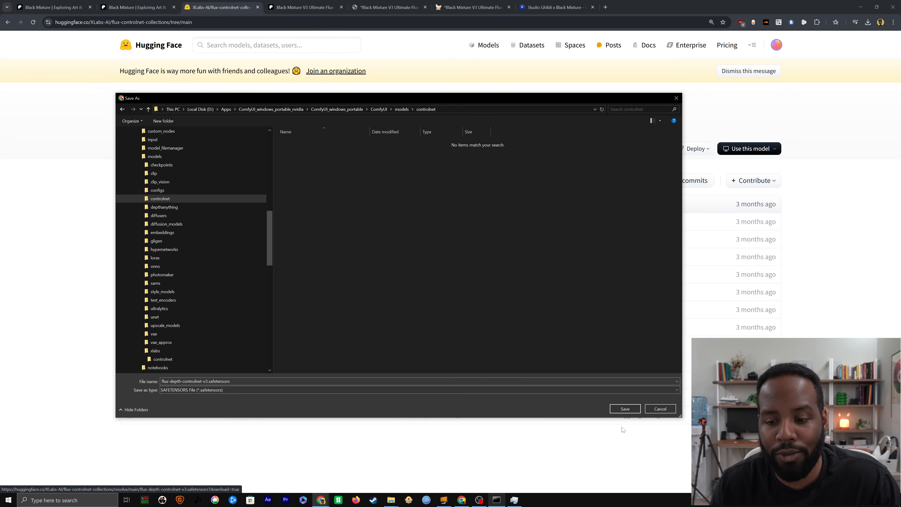
pyautogui.click(624, 409)
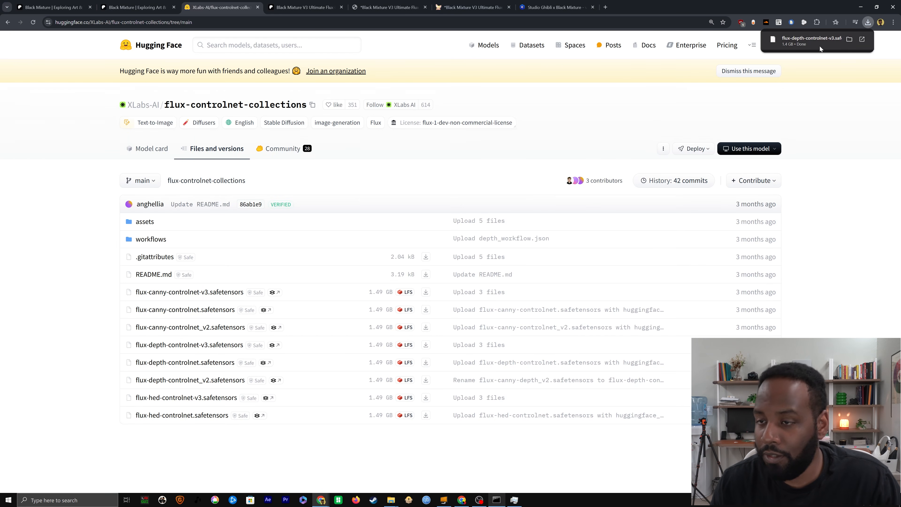
# Return to ComfyUI and refresh the node definitions.
pyautogui.click(475, 6)
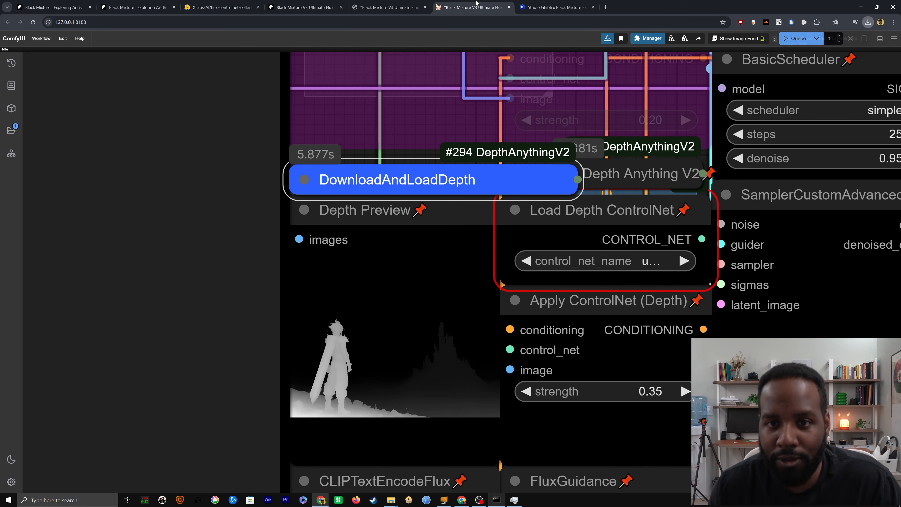
pyautogui.click(608, 244)
pyautogui.scroll(-4, 629, 238)
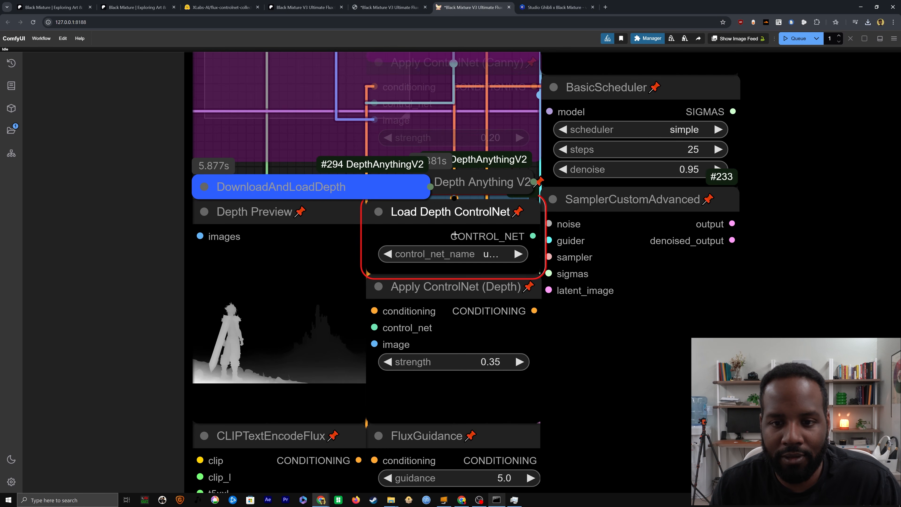
pyautogui.click(56, 39)
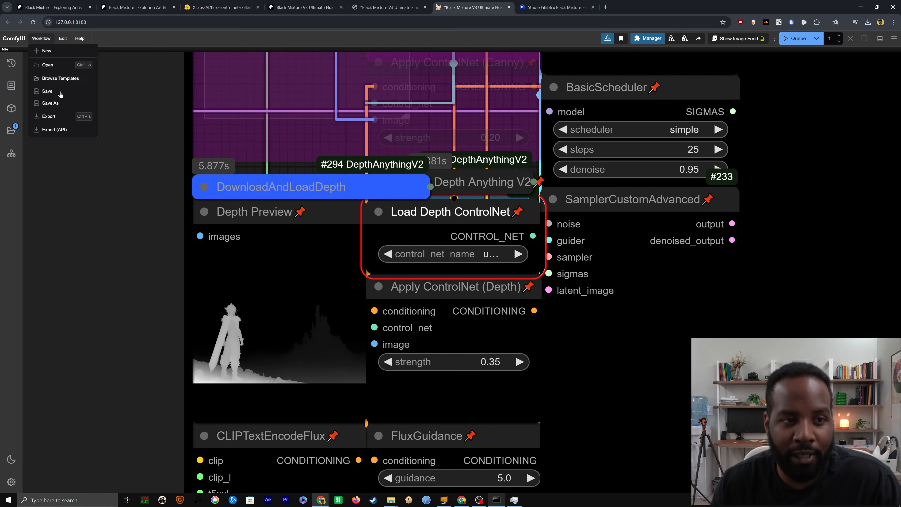
pyautogui.click(83, 80)
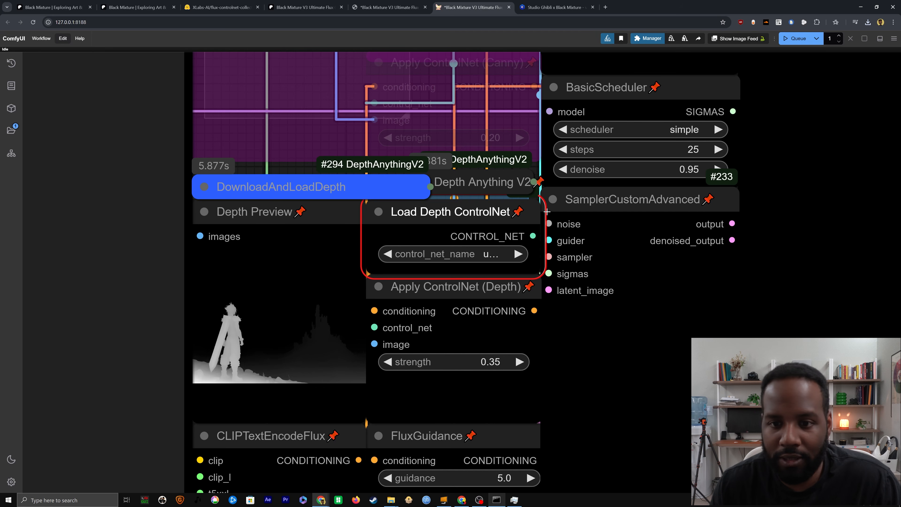
# Set the Load Depth ControlNet model to flux-depth-controlnet-v3.safetensors and queue the workflow.
pyautogui.click(478, 253)
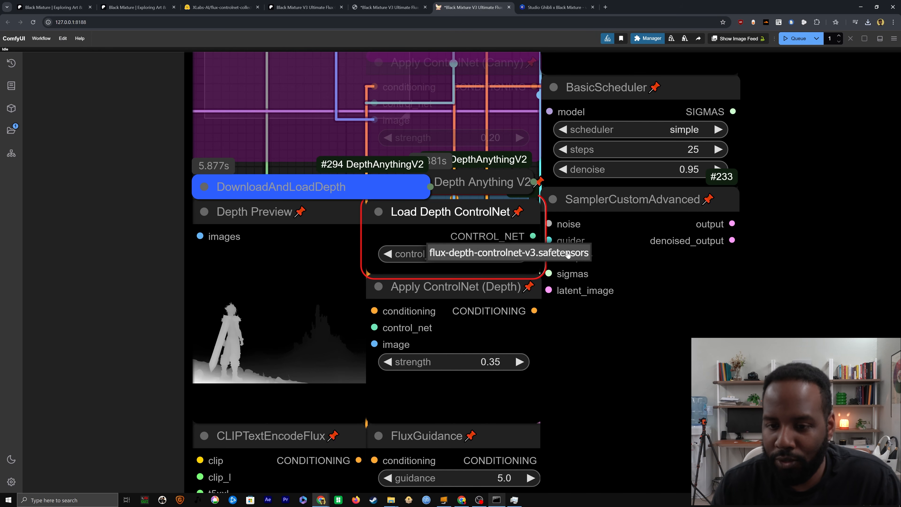
pyautogui.click(514, 255)
pyautogui.scroll(-5, 513, 258)
pyautogui.click(798, 39)
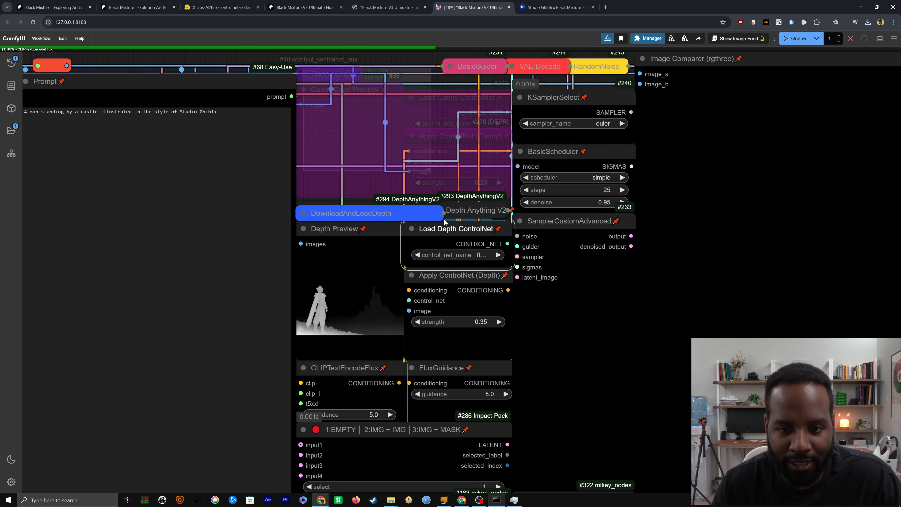
# Examine the generated castle image in the Image Comparer against the reference image and the depth ControlNet nodes.
pyautogui.scroll(-5, 334, 394)
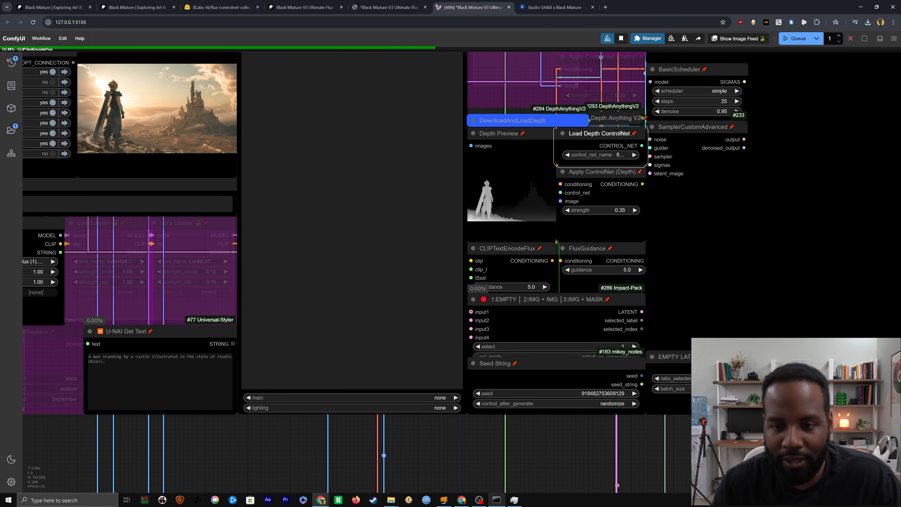
pyautogui.moveTo(580, 246); pyautogui.dragTo(372, 278)
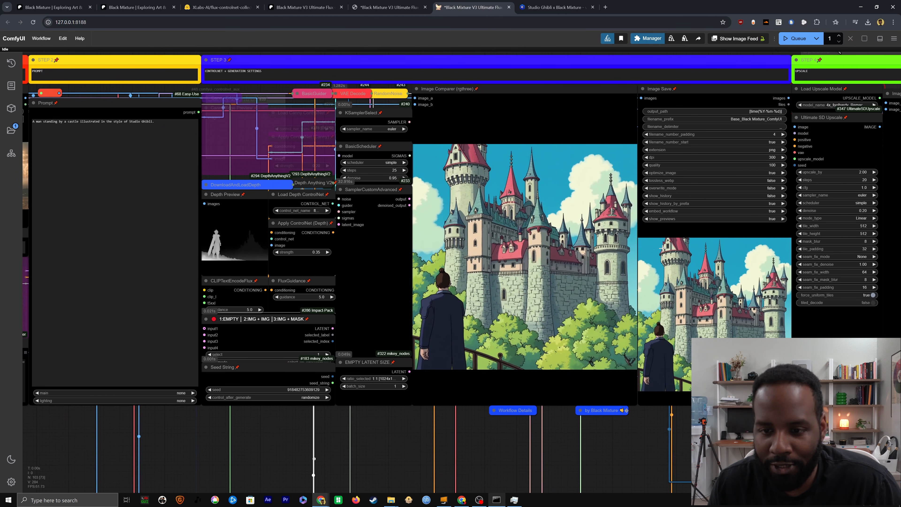
pyautogui.scroll(-1, 670, 284)
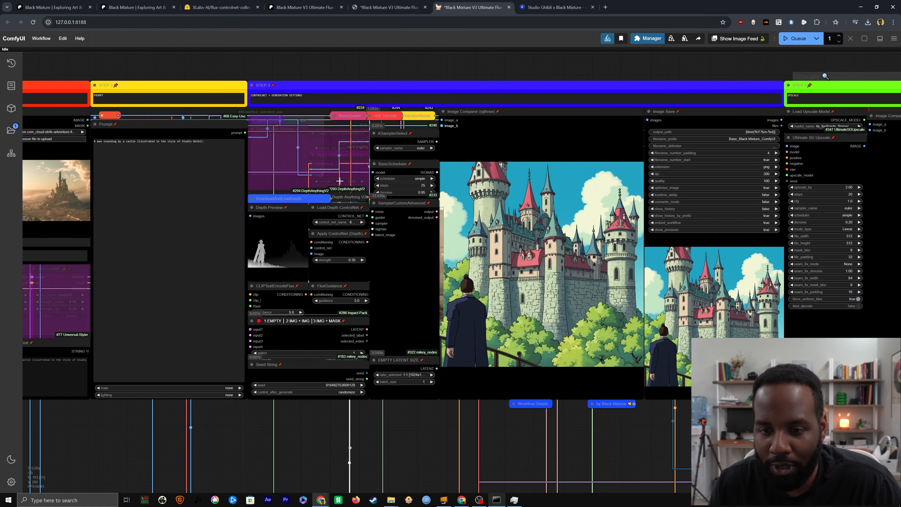
pyautogui.scroll(4, 394, 297)
pyautogui.moveTo(394, 297); pyautogui.dragTo(307, 353)
pyautogui.scroll(-3, 798, 322)
pyautogui.moveTo(764, 292); pyautogui.dragTo(653, 247)
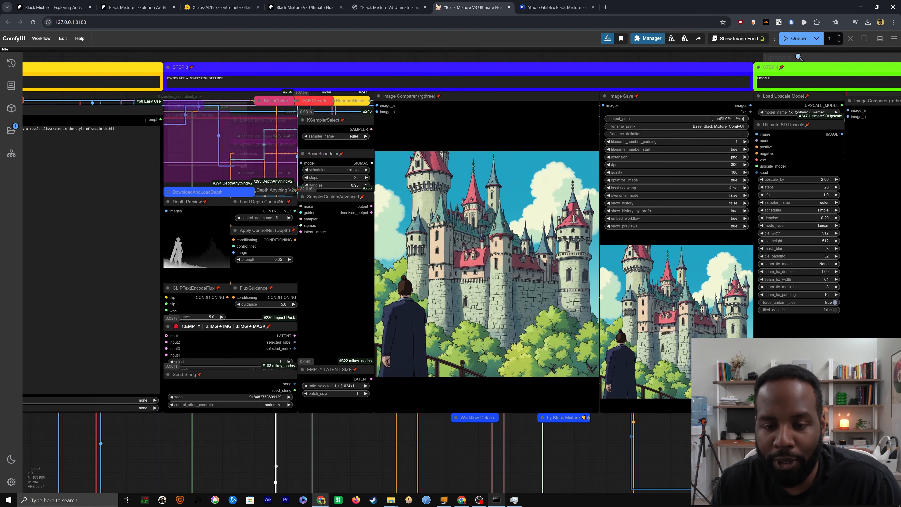
pyautogui.scroll(2, 311, 277)
pyautogui.moveTo(311, 277); pyautogui.dragTo(328, 270)
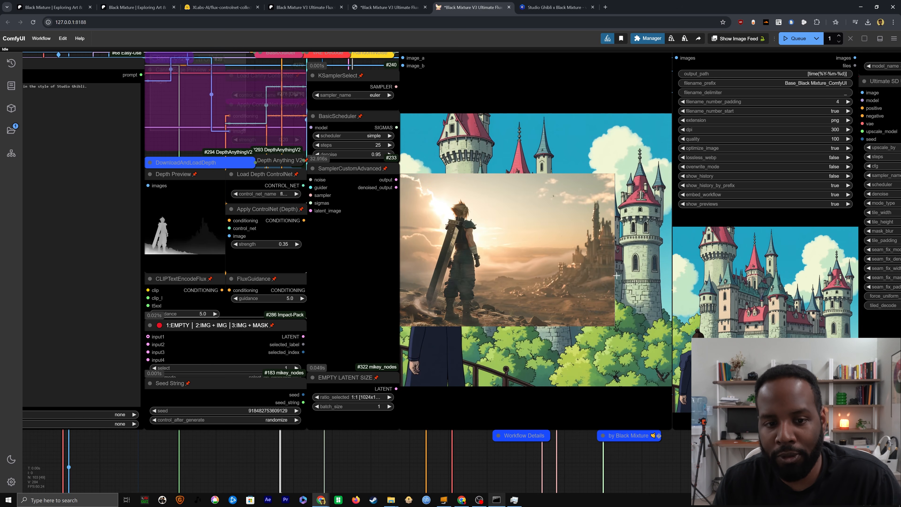
# Inspect the Step 4 Upscale section, checking the model in the Load Upscale Model node and the Ultimate SD Upscale settings.
pyautogui.scroll(-4, 556, 274)
pyautogui.moveTo(801, 167); pyautogui.dragTo(382, 235)
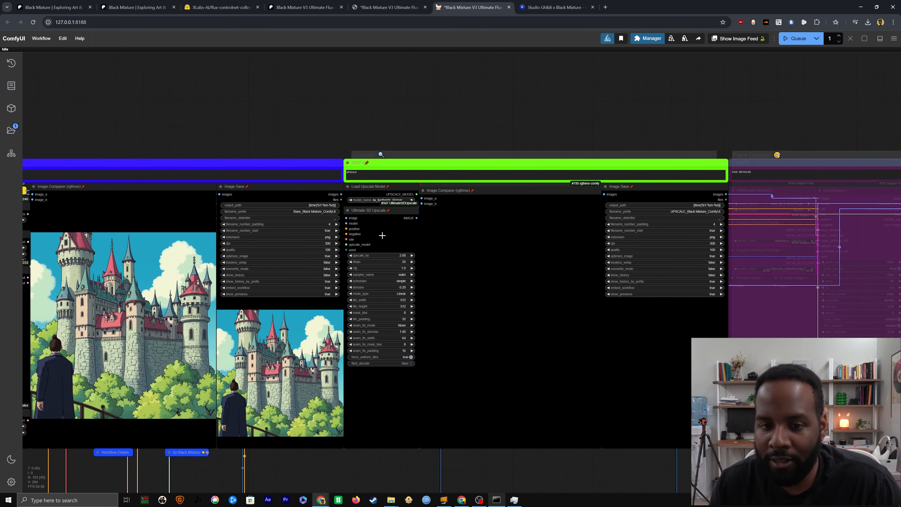
pyautogui.scroll(6, 359, 127)
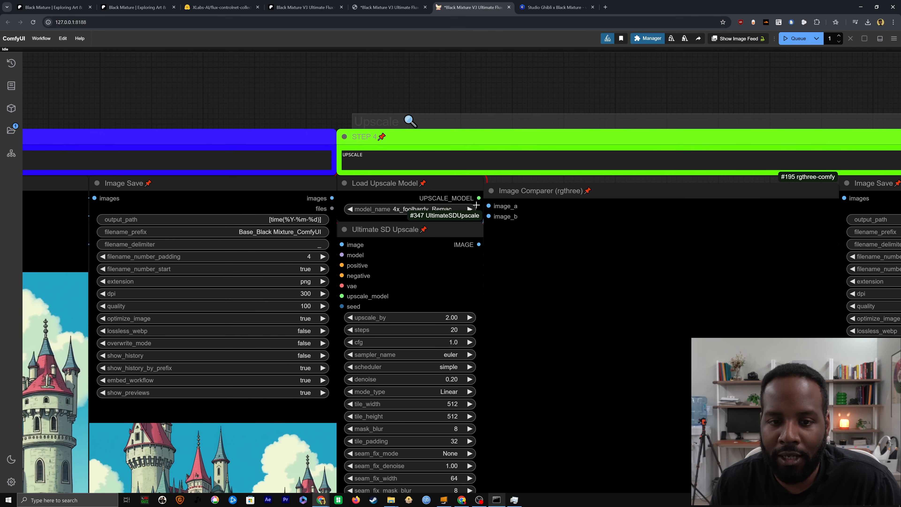
pyautogui.scroll(-5, 376, 306)
pyautogui.moveTo(303, 288); pyautogui.dragTo(627, 211)
pyautogui.scroll(4, 171, 263)
pyautogui.moveTo(172, 255); pyautogui.dragTo(217, 265)
pyautogui.scroll(-1, 217, 265)
pyautogui.scroll(-2, 217, 265)
pyautogui.moveTo(401, 366); pyautogui.dragTo(50, 306)
pyautogui.moveTo(602, 218); pyautogui.dragTo(382, 244)
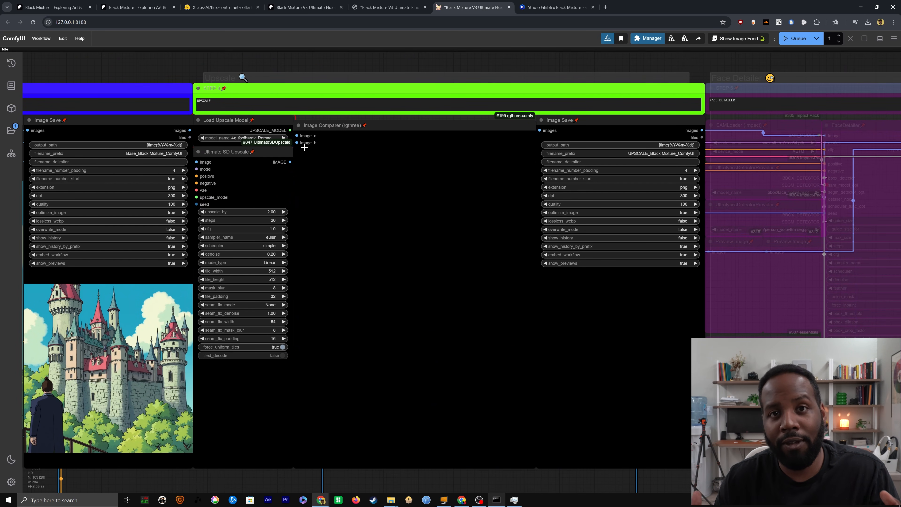
pyautogui.scroll(2, 304, 147)
pyautogui.scroll(6, 304, 147)
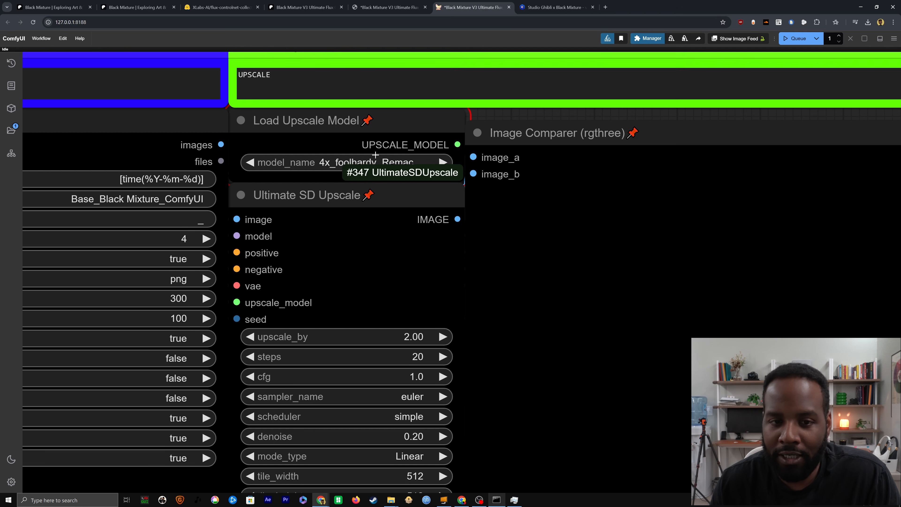
pyautogui.scroll(-4, 452, 173)
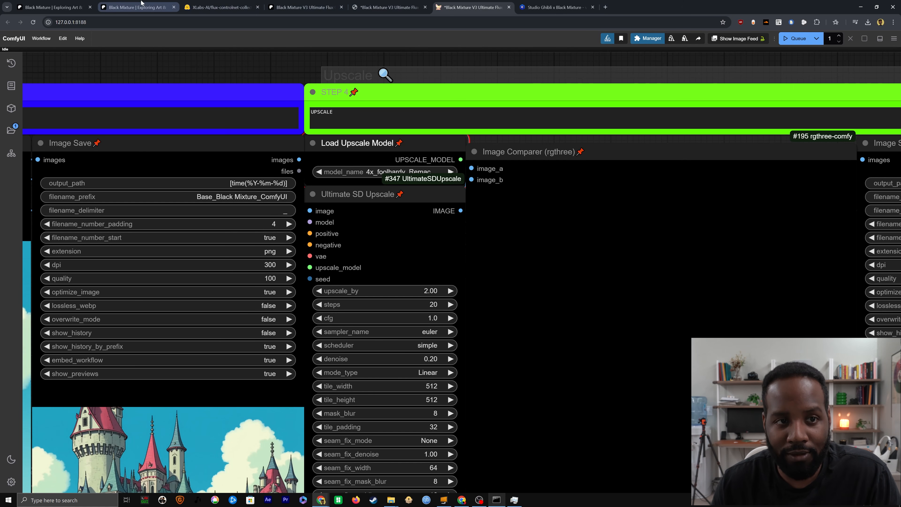
# Find the Upscale Models section in the Black Mixture Patreon post and open its upscale model download page.
pyautogui.click(165, 6)
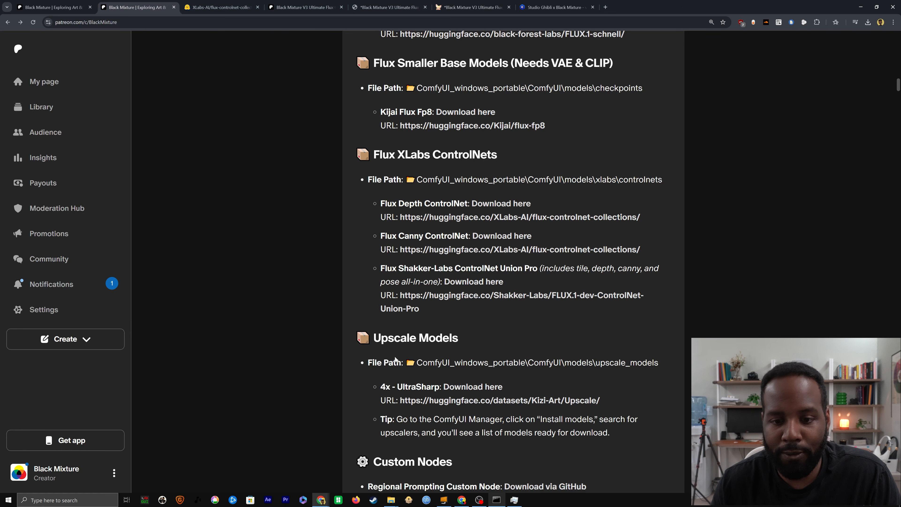
pyautogui.scroll(-3, 417, 309)
pyautogui.middleClick(567, 295)
pyautogui.click(263, 3)
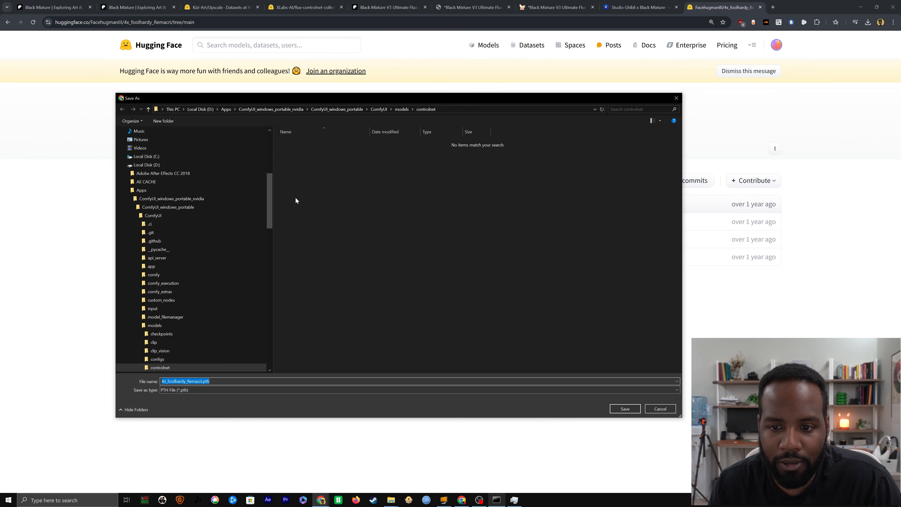
# Save 4x_foolhardy_Remacri.pth into the ComfyUI models\upscale_models folder.
pyautogui.click(401, 111)
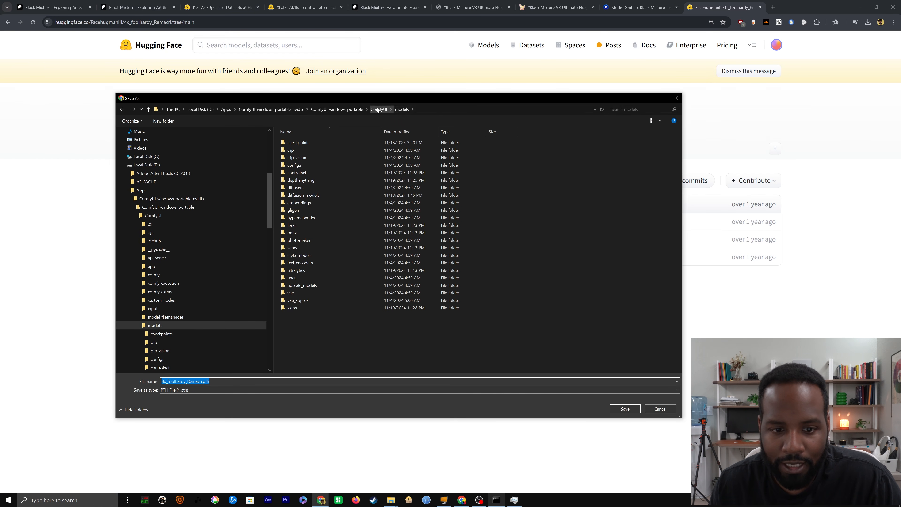
pyautogui.doubleClick(293, 286)
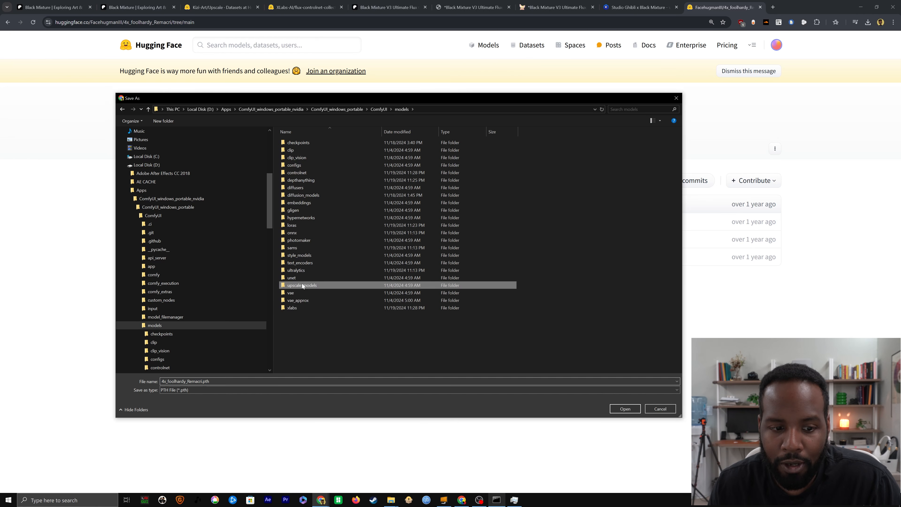
pyautogui.click(624, 408)
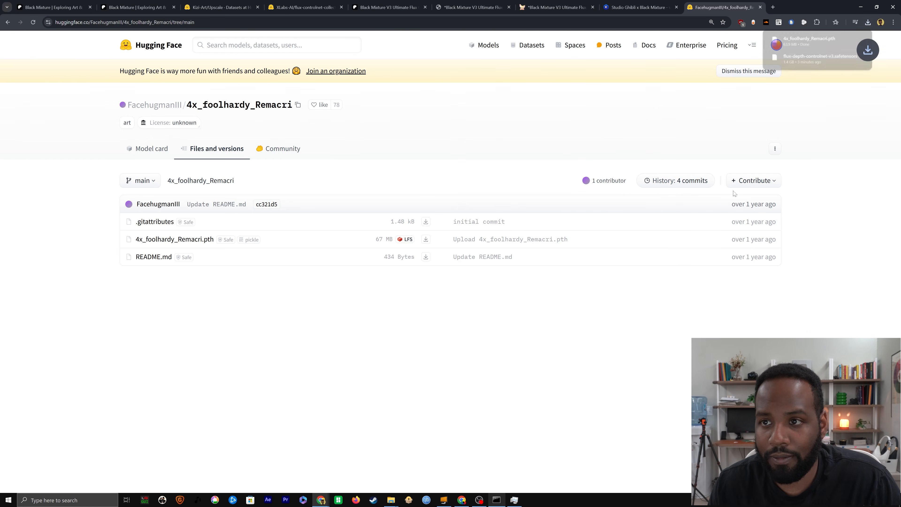
# Switch back to ComfyUI and refresh the node definitions for the upscale model.
pyautogui.click(559, 4)
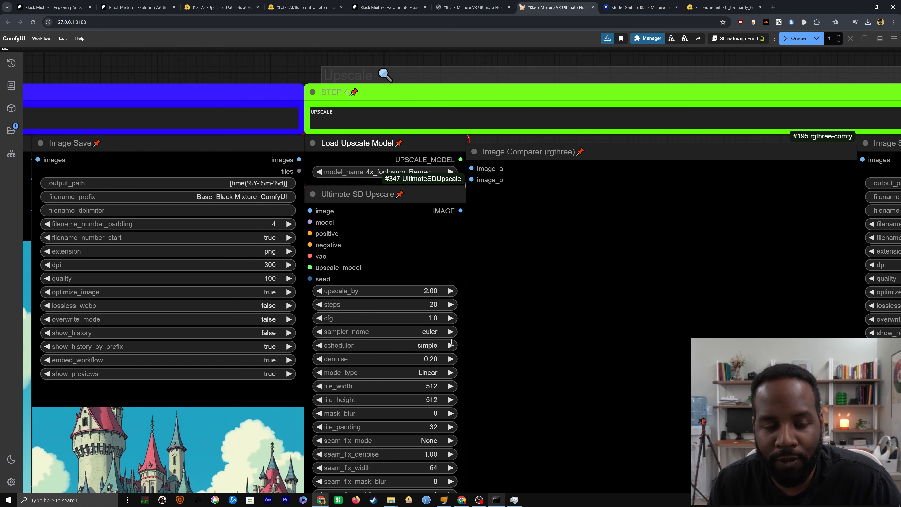
pyautogui.moveTo(449, 339); pyautogui.dragTo(361, 304)
pyautogui.click(62, 38)
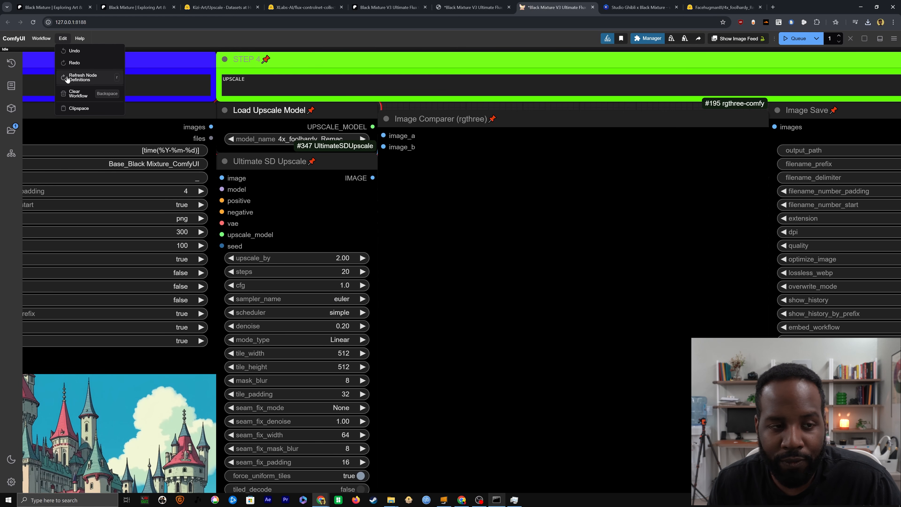
pyautogui.click(85, 77)
pyautogui.moveTo(428, 256); pyautogui.dragTo(437, 227)
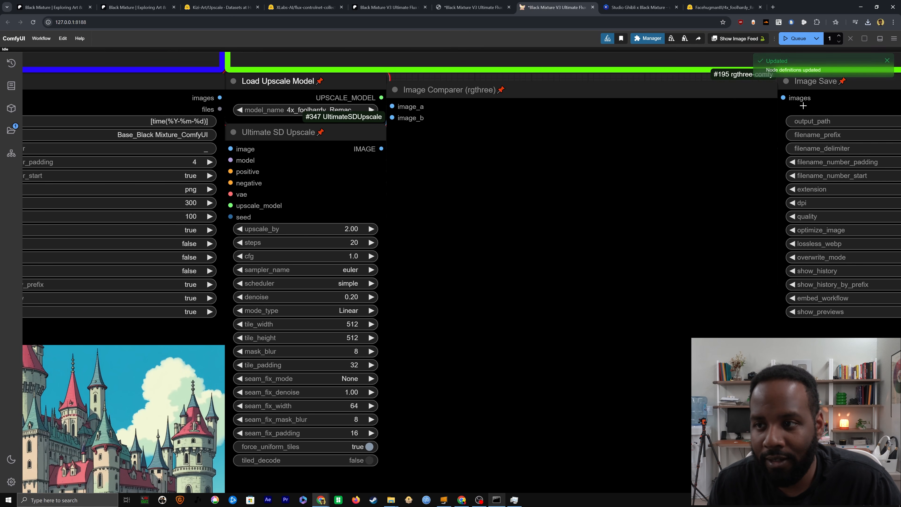
# Queue the workflow and interrupt its execution during the run.
pyautogui.click(798, 39)
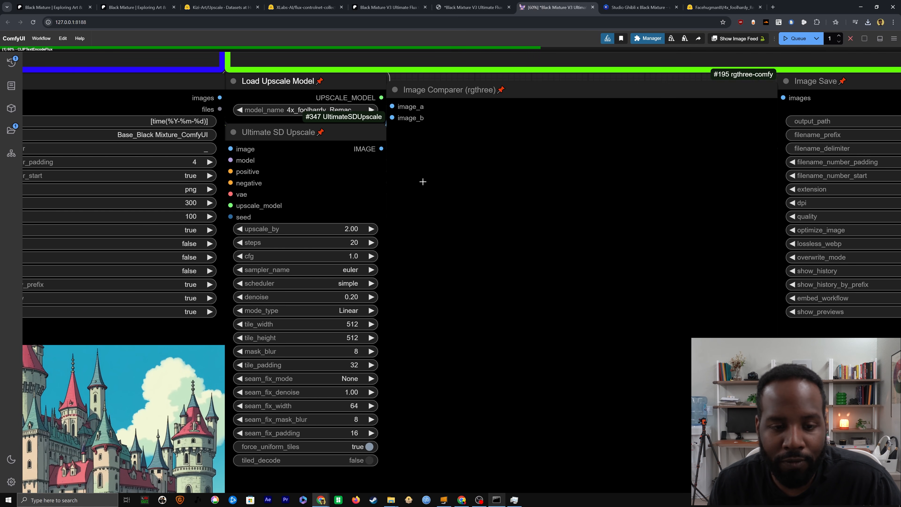
pyautogui.scroll(-5, 320, 185)
pyautogui.moveTo(319, 185); pyautogui.dragTo(672, 169)
pyautogui.scroll(5, 188, 333)
pyautogui.moveTo(296, 273); pyautogui.dragTo(283, 271)
pyautogui.scroll(-3, 283, 271)
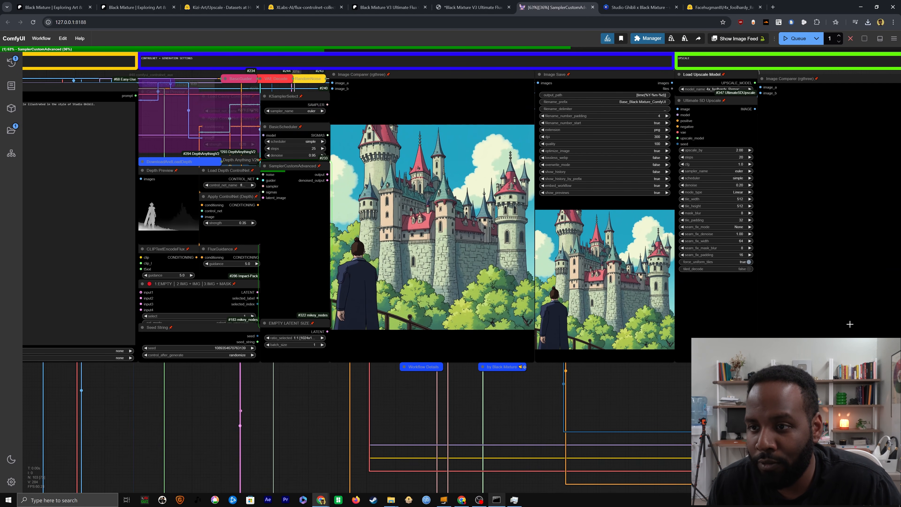
pyautogui.moveTo(849, 324); pyautogui.dragTo(589, 378)
pyautogui.moveTo(40, 94); pyautogui.dragTo(453, 74)
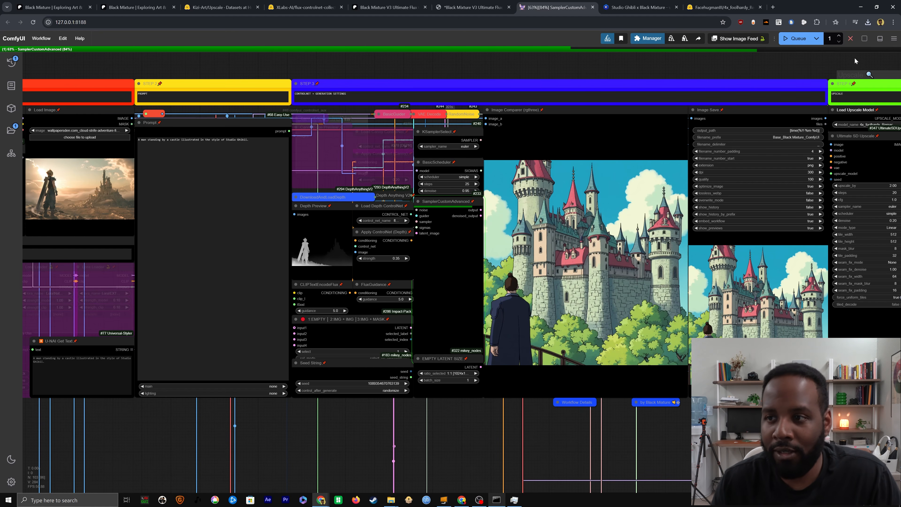
pyautogui.click(850, 39)
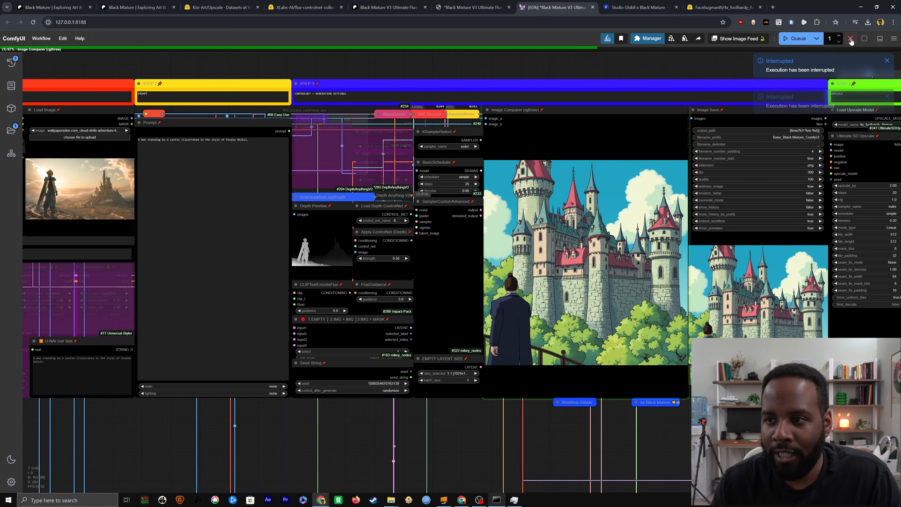
# Set the denoise value of the BasicScheduler node to 1.
pyautogui.scroll(12, 446, 134)
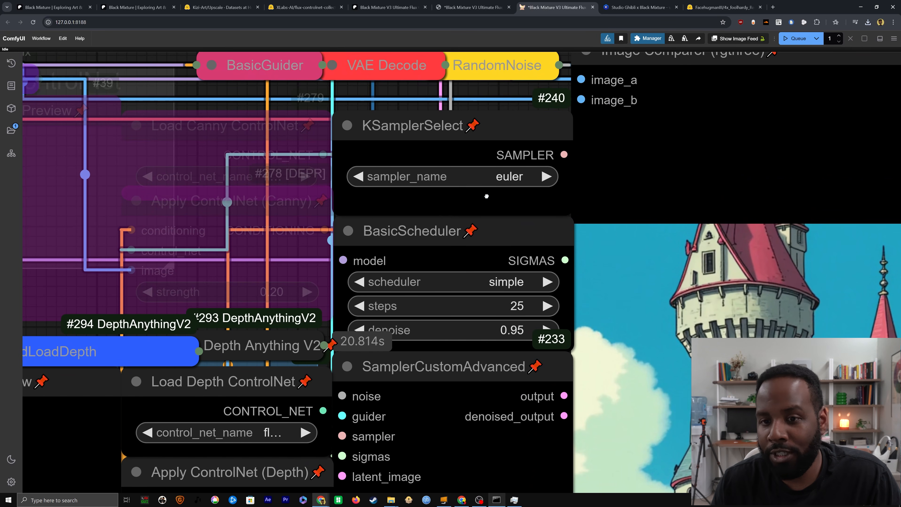
pyautogui.scroll(-5, 482, 206)
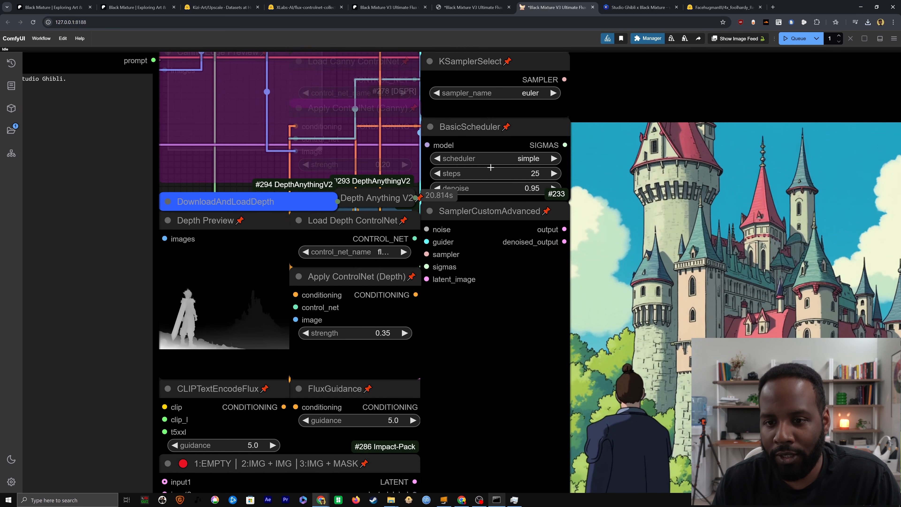
pyautogui.scroll(5, 490, 167)
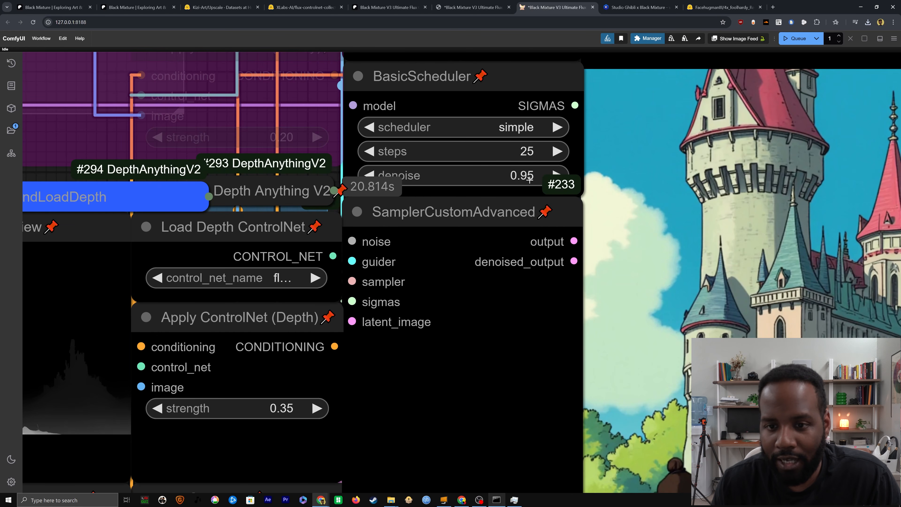
pyautogui.click(516, 175)
pyautogui.write('1')
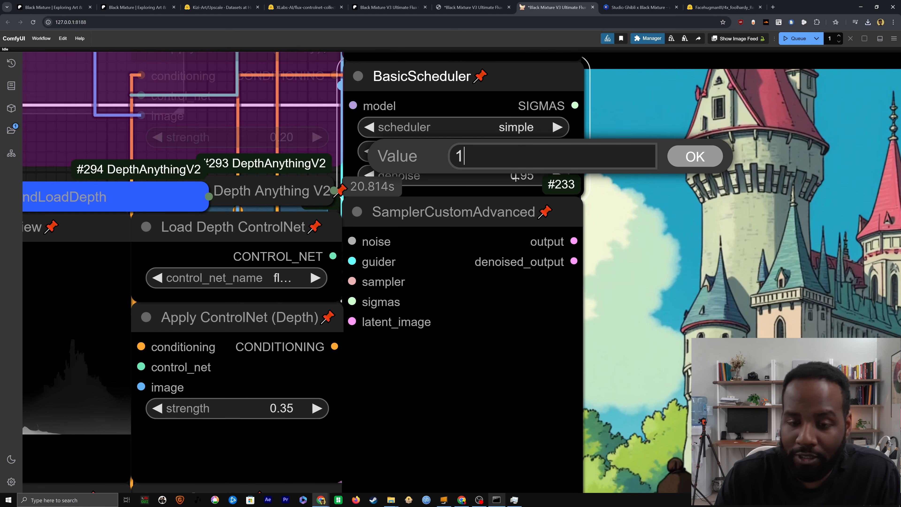
pyautogui.press('Return')
pyautogui.scroll(-5, 556, 195)
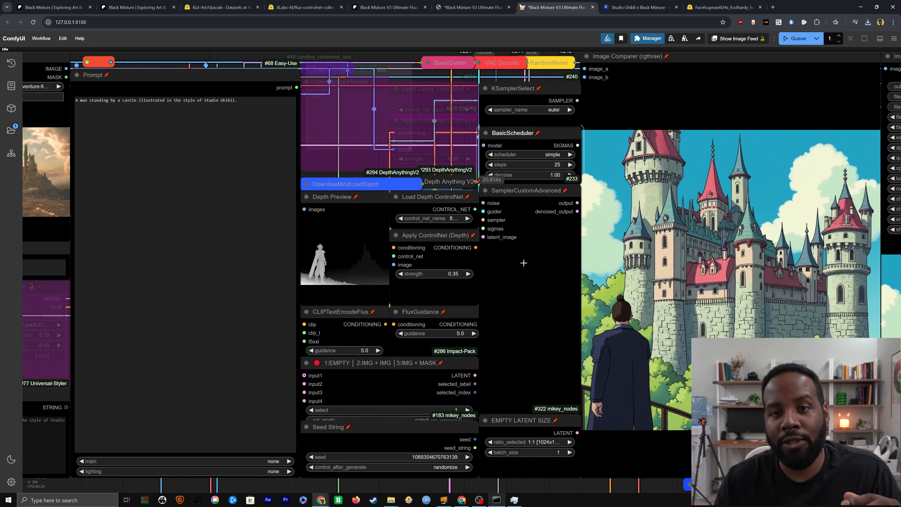
# Set the strength of the Apply ControlNet (Depth) node to 0.8.
pyautogui.moveTo(523, 262); pyautogui.dragTo(564, 245)
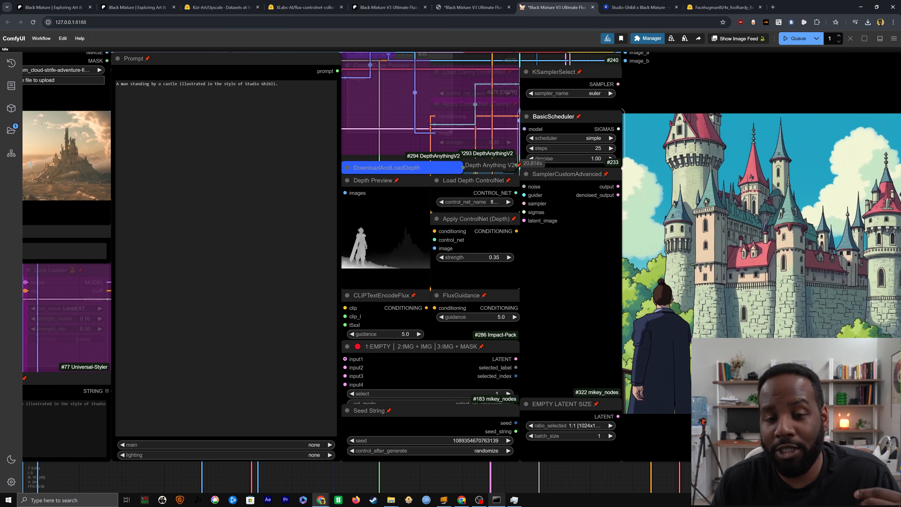
pyautogui.moveTo(536, 317); pyautogui.dragTo(549, 259)
pyautogui.scroll(5, 417, 200)
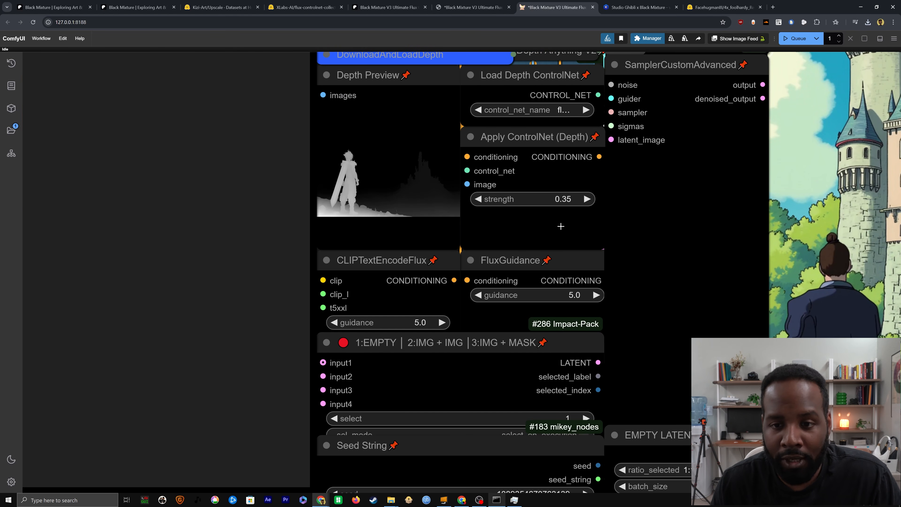
pyautogui.scroll(3, 560, 226)
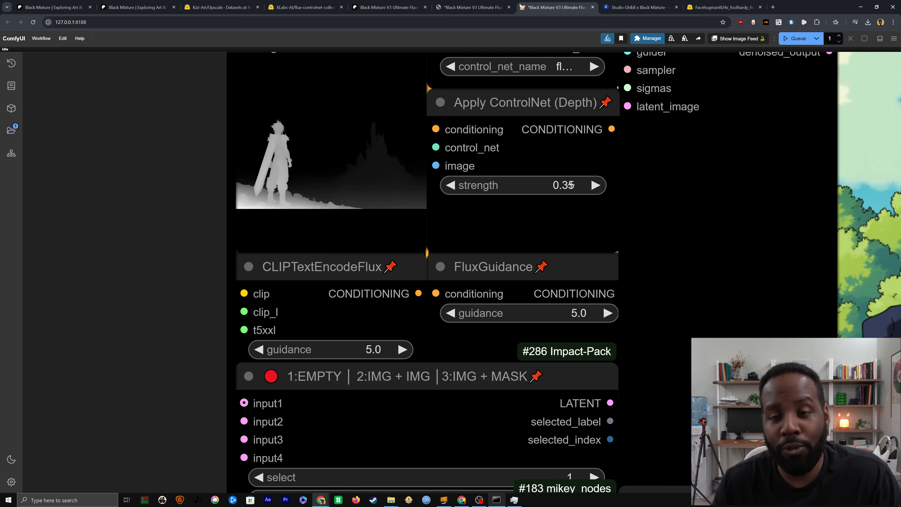
pyautogui.click(567, 185)
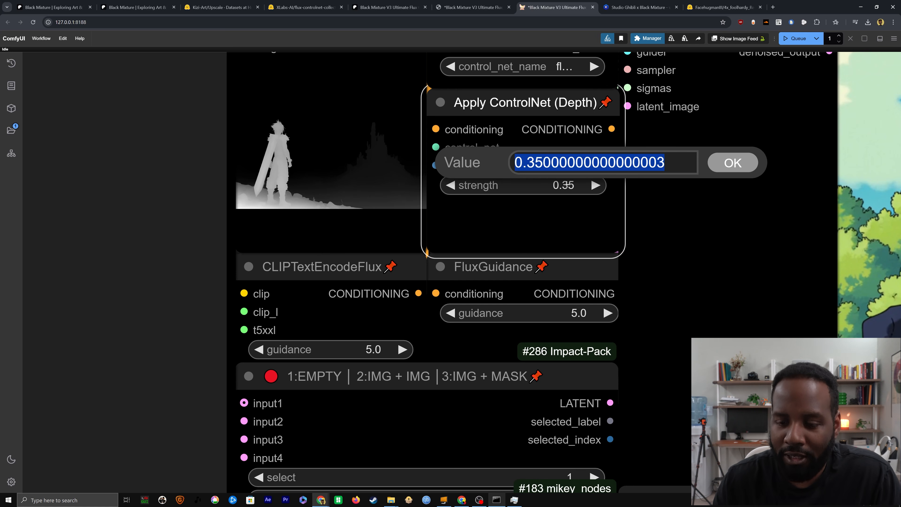
pyautogui.write('.8')
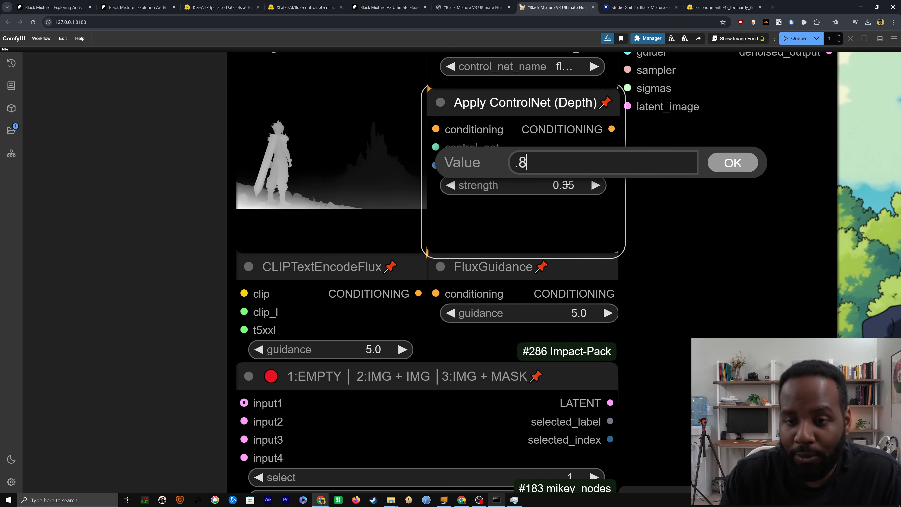
pyautogui.press('Return')
pyautogui.scroll(-2, 659, 373)
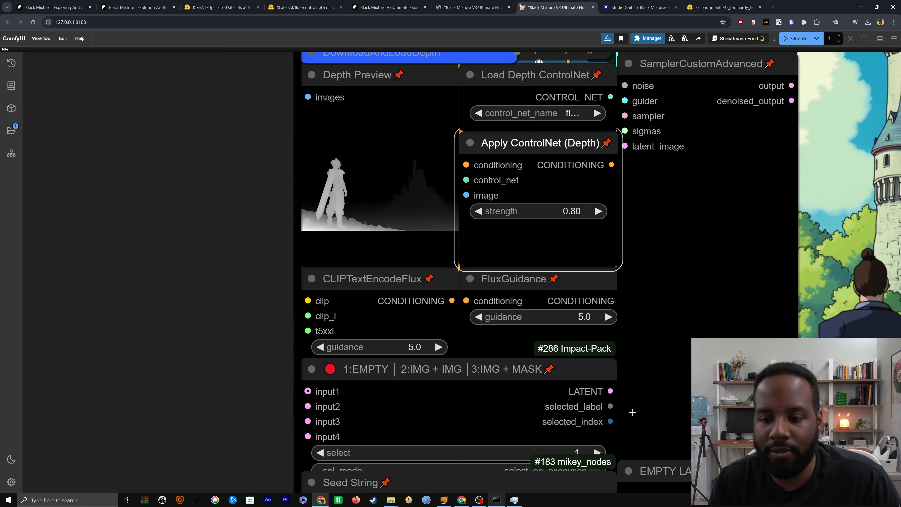
# Examine the latent input switch node that selects between empty, image-to-image and masked generation.
pyautogui.moveTo(631, 412); pyautogui.dragTo(615, 291)
pyautogui.click(340, 261)
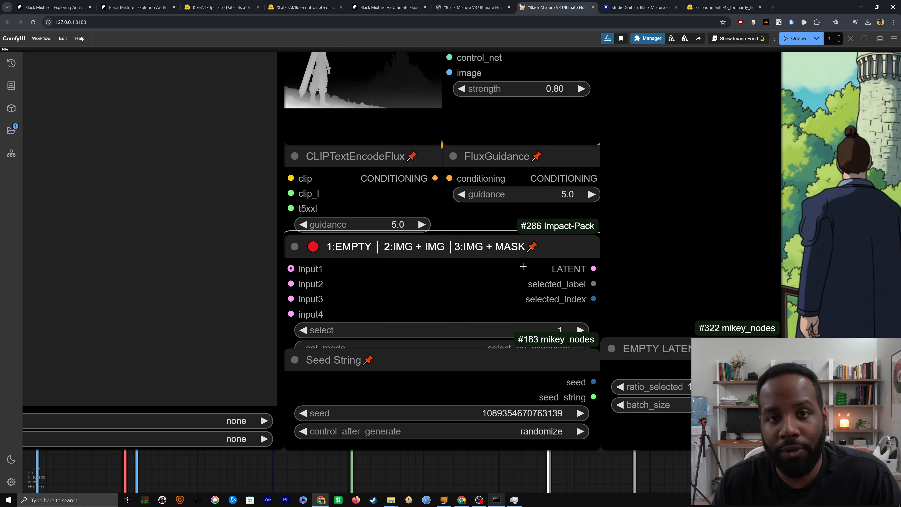
pyautogui.scroll(-5, 368, 256)
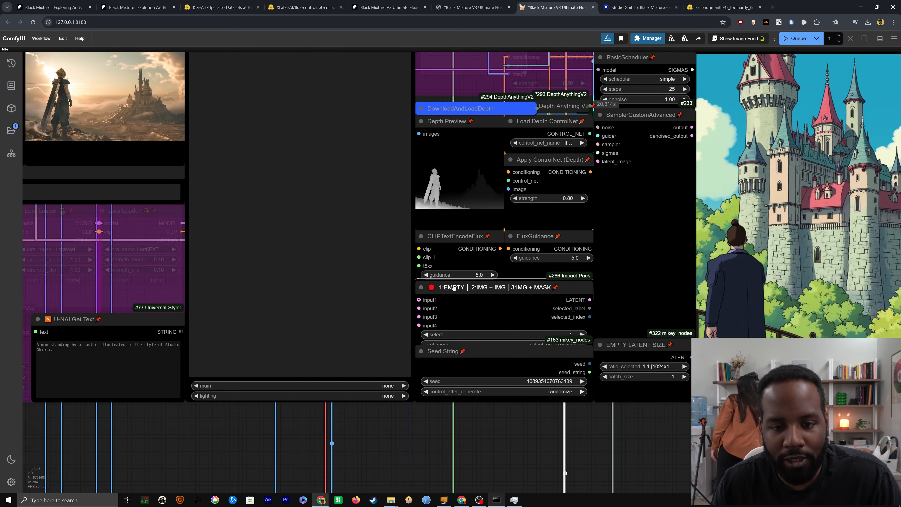
pyautogui.scroll(2, 390, 284)
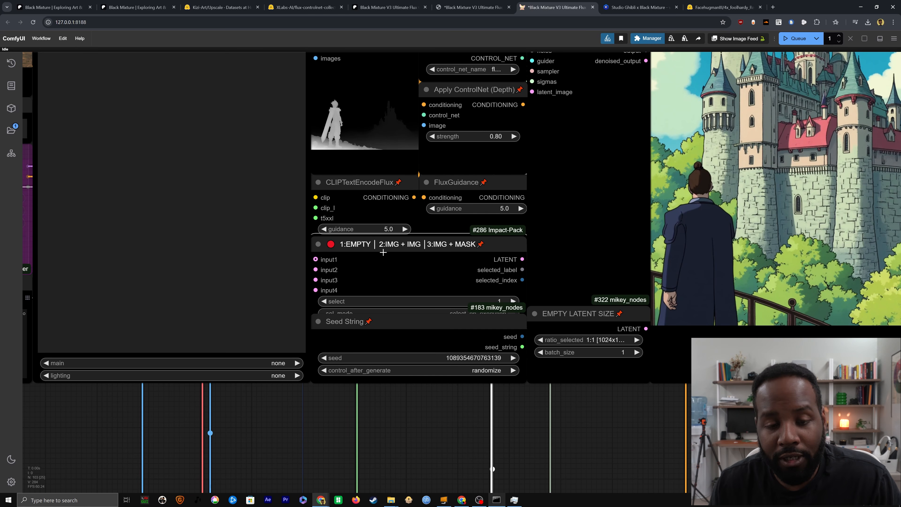
pyautogui.scroll(-3, 383, 252)
pyautogui.scroll(5, 522, 298)
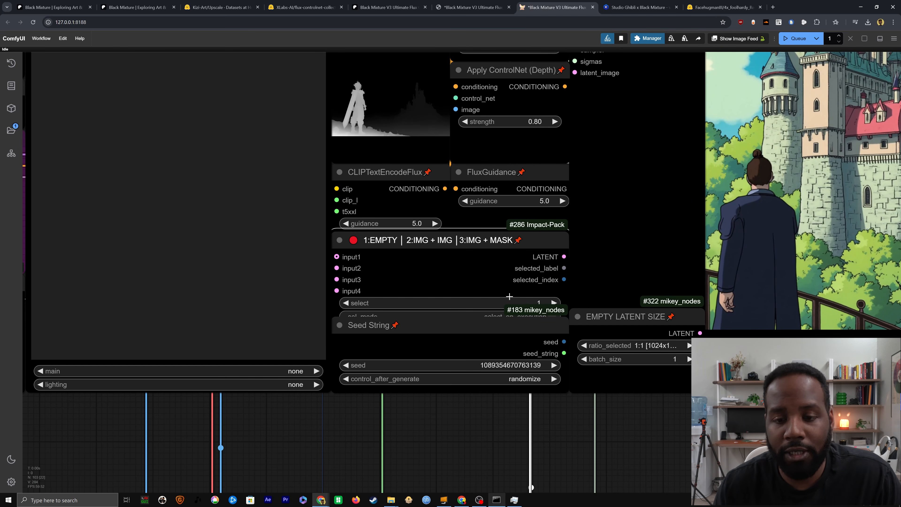
pyautogui.scroll(-5, 510, 386)
pyautogui.scroll(2, 543, 275)
pyautogui.moveTo(545, 277); pyautogui.dragTo(461, 244)
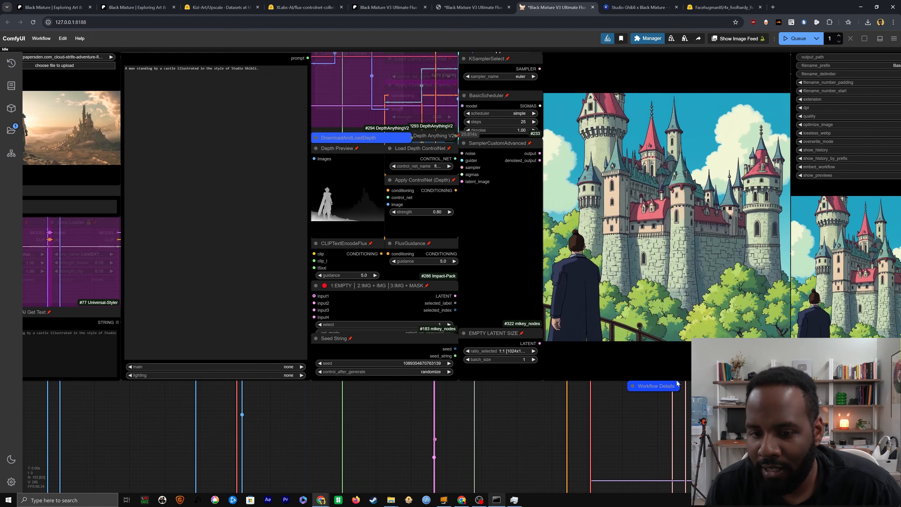
# Set the Empty Latent Size node's ratio to 16:9 [1344x768 landscape].
pyautogui.moveTo(338, 178); pyautogui.dragTo(459, 198)
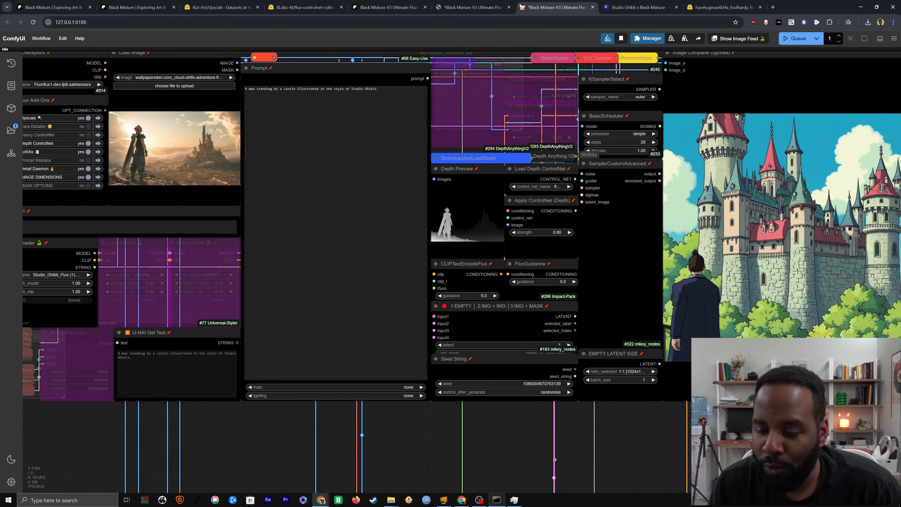
pyautogui.scroll(5, 486, 341)
pyautogui.moveTo(528, 332); pyautogui.dragTo(319, 254)
pyautogui.scroll(1, 348, 290)
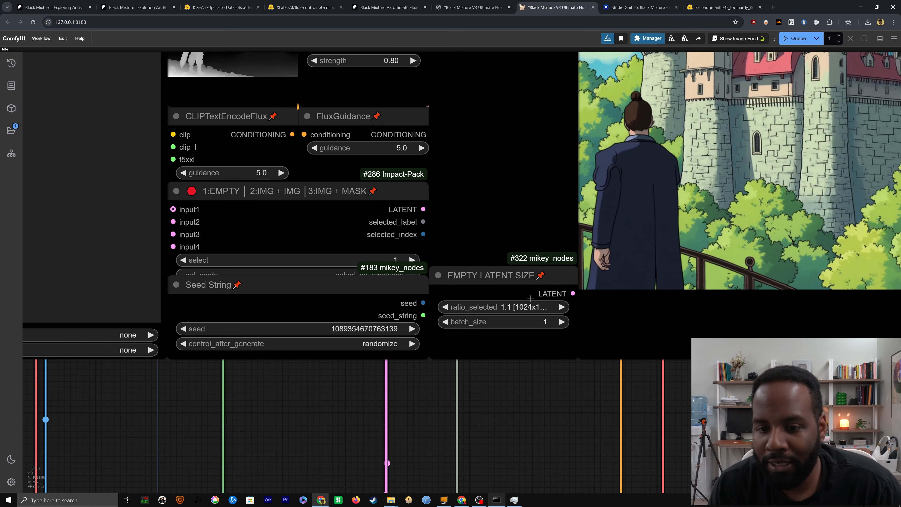
pyautogui.click(465, 302)
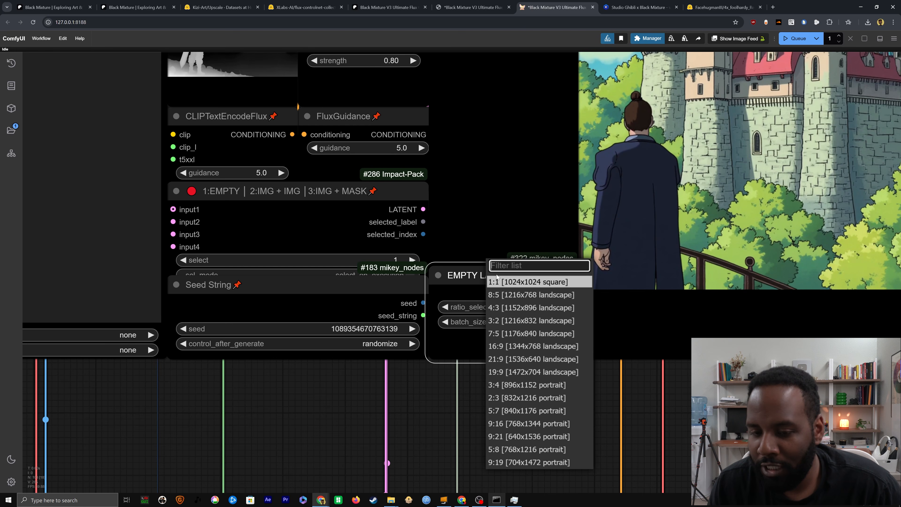
pyautogui.click(527, 347)
pyautogui.scroll(-4, 457, 248)
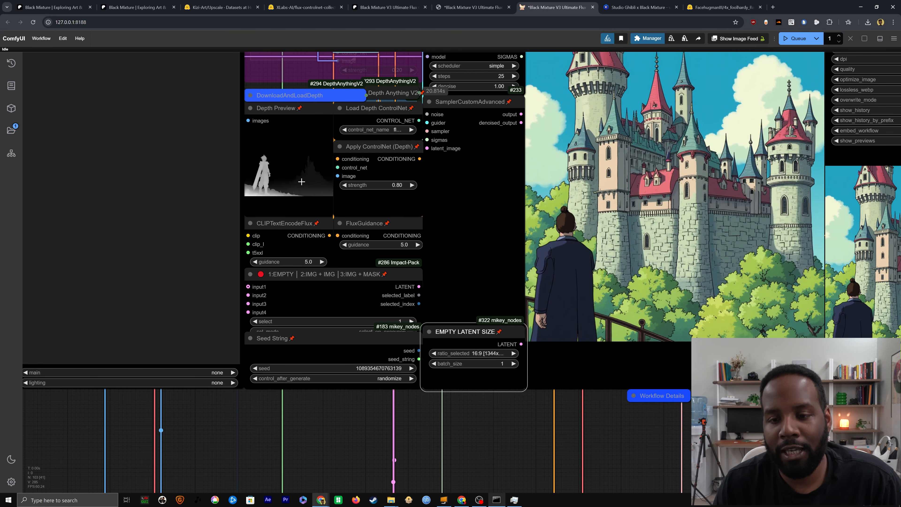
# Look over the updated workflow settings and queue a new generation.
pyautogui.scroll(-2, 301, 181)
pyautogui.moveTo(448, 246); pyautogui.dragTo(473, 288)
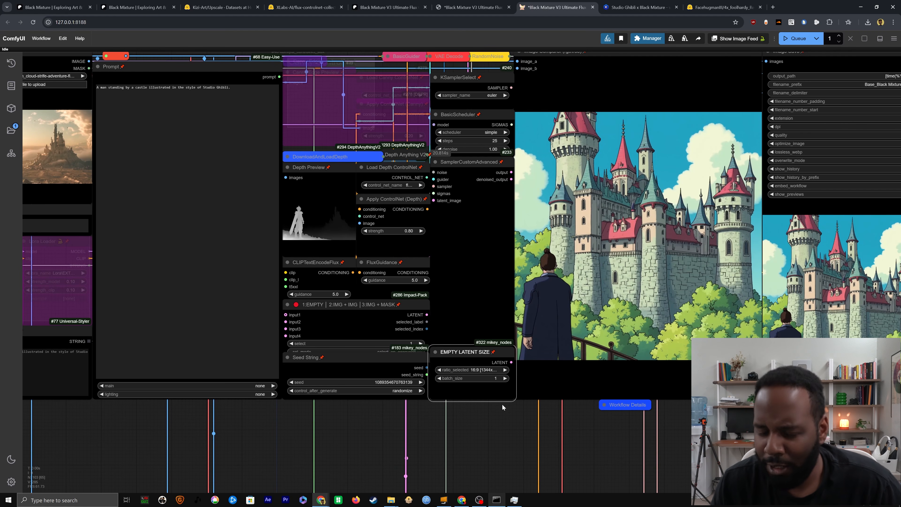
pyautogui.scroll(-3, 460, 295)
pyautogui.moveTo(458, 291); pyautogui.dragTo(487, 309)
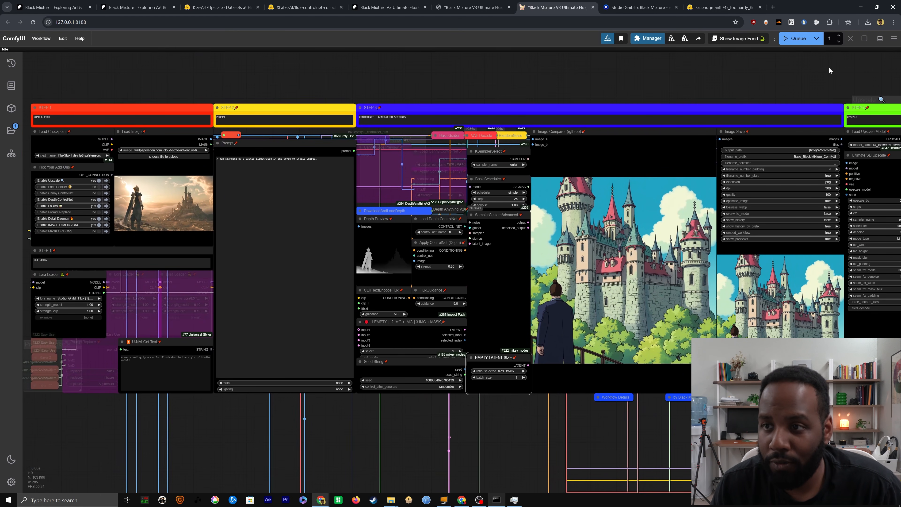
pyautogui.click(794, 38)
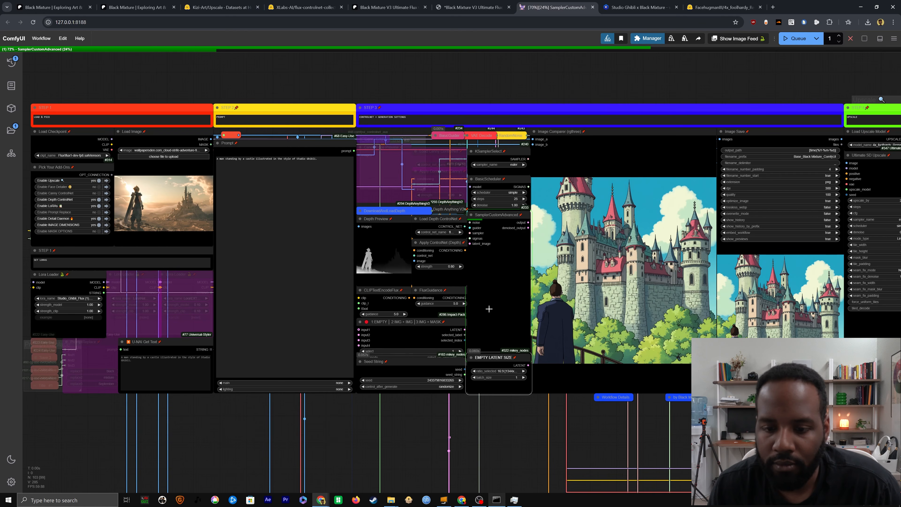
# Compare the newly generated image with the reference image in the Image Comparer node.
pyautogui.scroll(5, 488, 306)
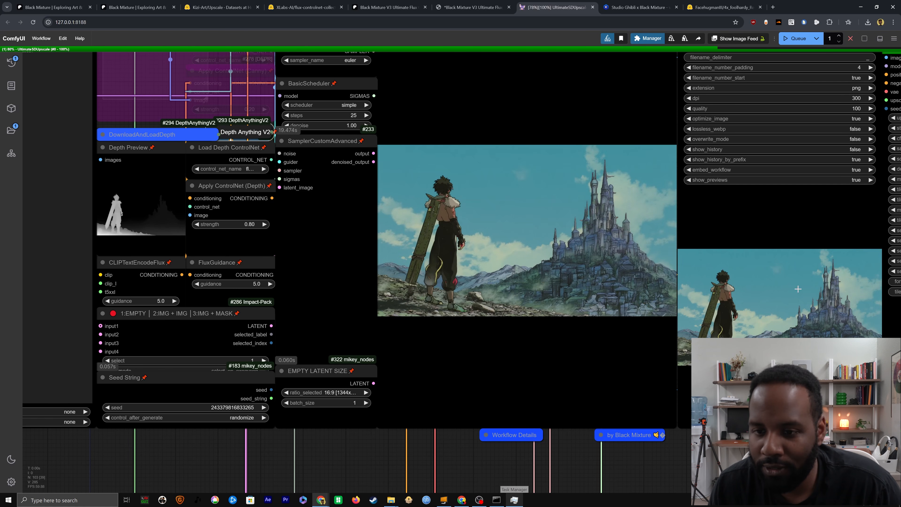
pyautogui.moveTo(379, 300); pyautogui.dragTo(711, 304)
pyautogui.scroll(-3, 711, 304)
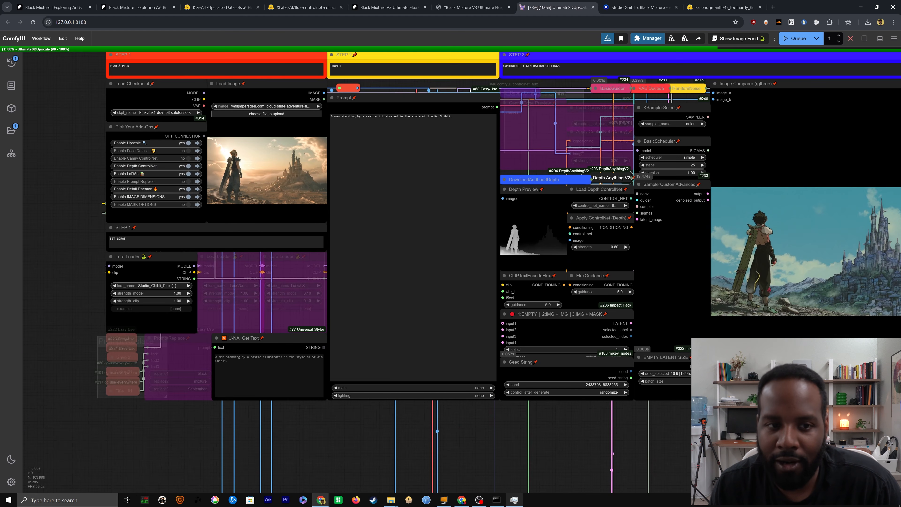
pyautogui.moveTo(872, 277); pyautogui.dragTo(646, 263)
pyautogui.scroll(4, 543, 252)
pyautogui.scroll(1, 529, 243)
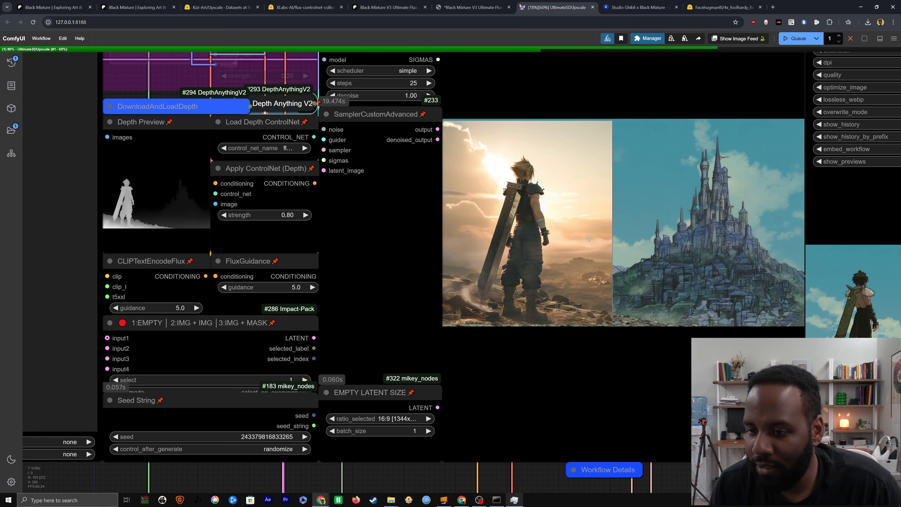
pyautogui.scroll(7, 461, 233)
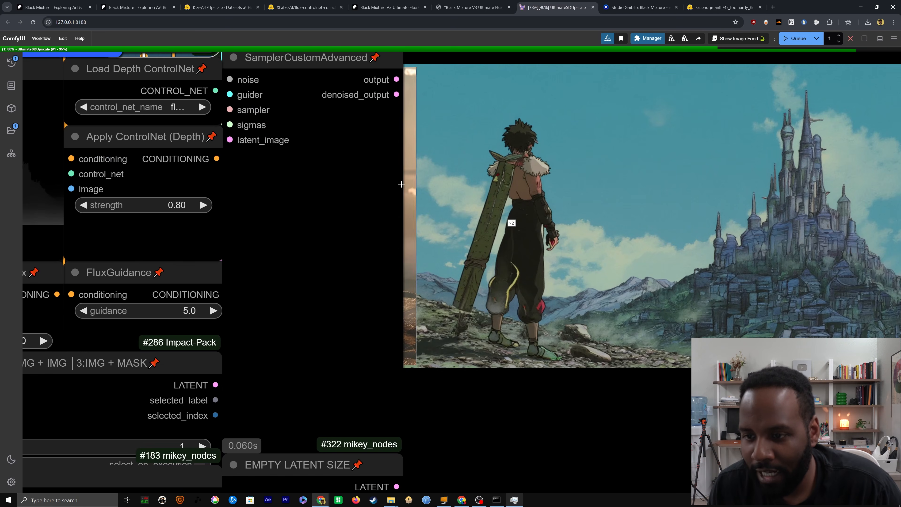
pyautogui.moveTo(743, 290); pyautogui.dragTo(314, 322)
pyautogui.moveTo(195, 329); pyautogui.dragTo(578, 304)
pyautogui.scroll(-3, 321, 319)
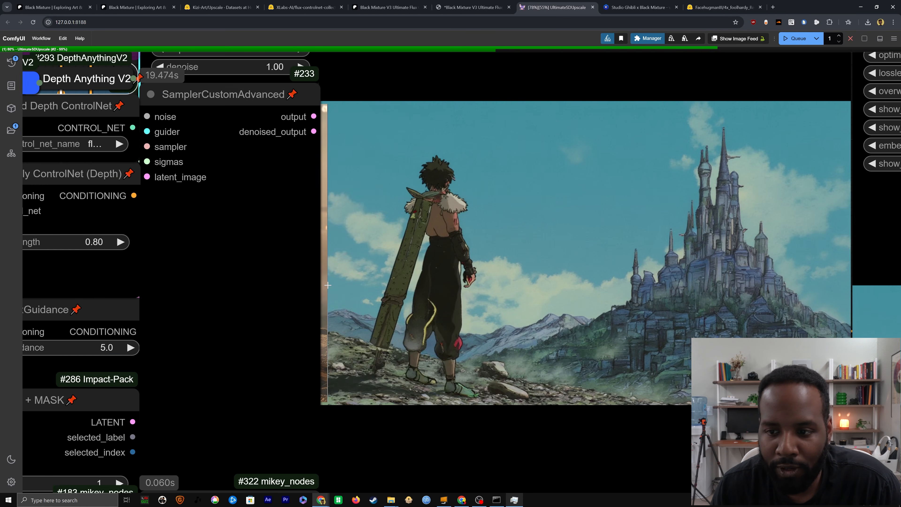
pyautogui.scroll(-5, 372, 322)
pyautogui.moveTo(361, 299); pyautogui.dragTo(616, 284)
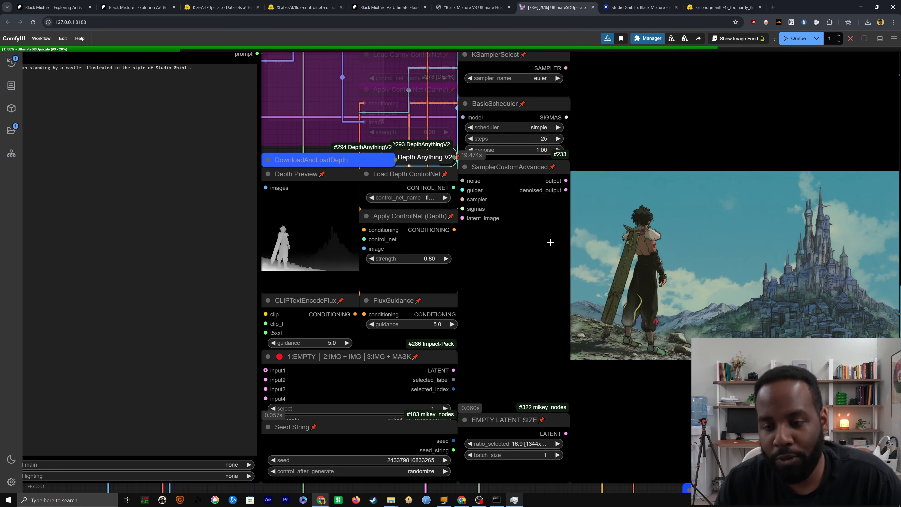
# Inspect the figure and sword up close in the Image Comparer against the reference, and review the depth ControlNet settings beside it.
pyautogui.scroll(-5, 550, 242)
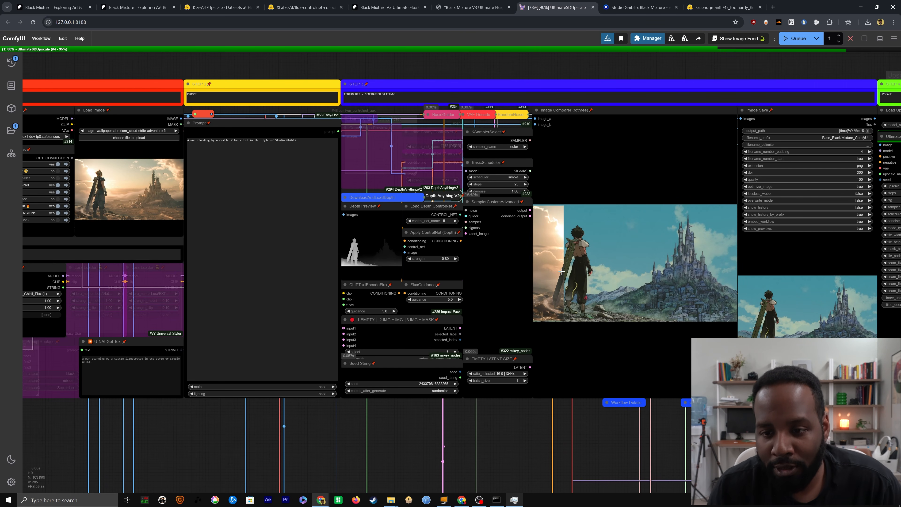
pyautogui.scroll(16, 561, 272)
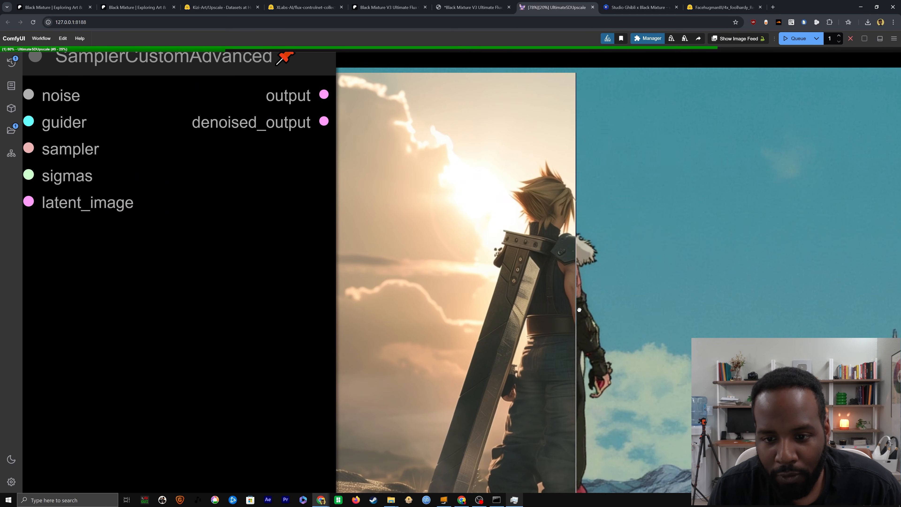
pyautogui.moveTo(578, 322); pyautogui.dragTo(617, 190)
pyautogui.scroll(-3, 620, 211)
pyautogui.moveTo(578, 243); pyautogui.dragTo(886, 277)
pyautogui.scroll(-1, 659, 295)
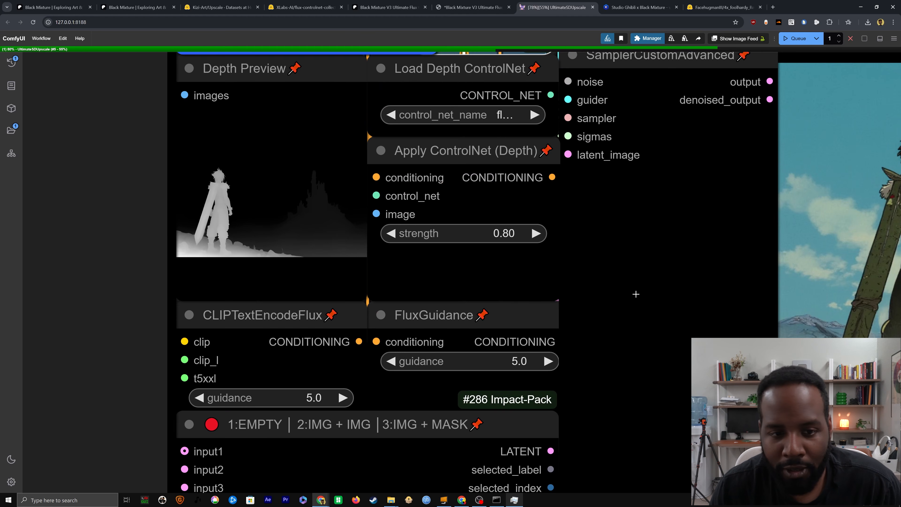
pyautogui.moveTo(786, 268); pyautogui.dragTo(331, 266)
pyautogui.scroll(-3, 462, 252)
pyautogui.moveTo(399, 271); pyautogui.dragTo(691, 266)
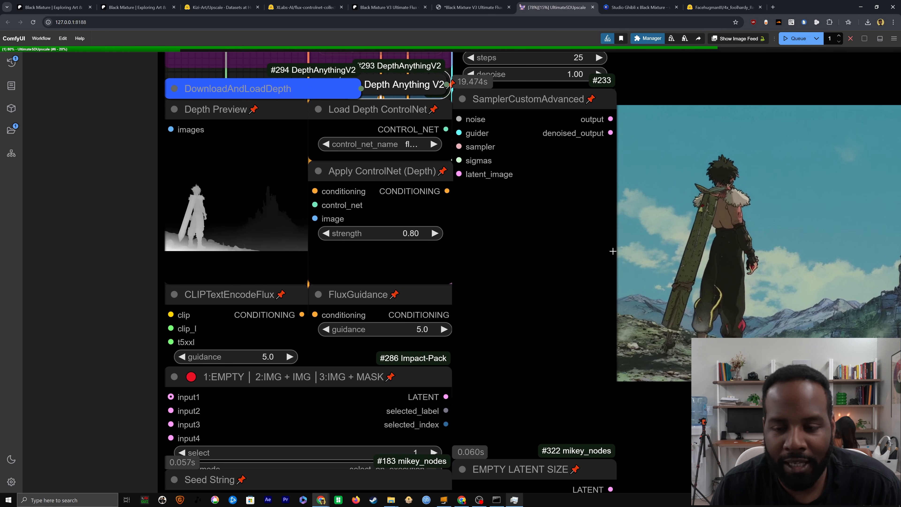
pyautogui.scroll(-9, 613, 251)
pyautogui.scroll(10, 644, 287)
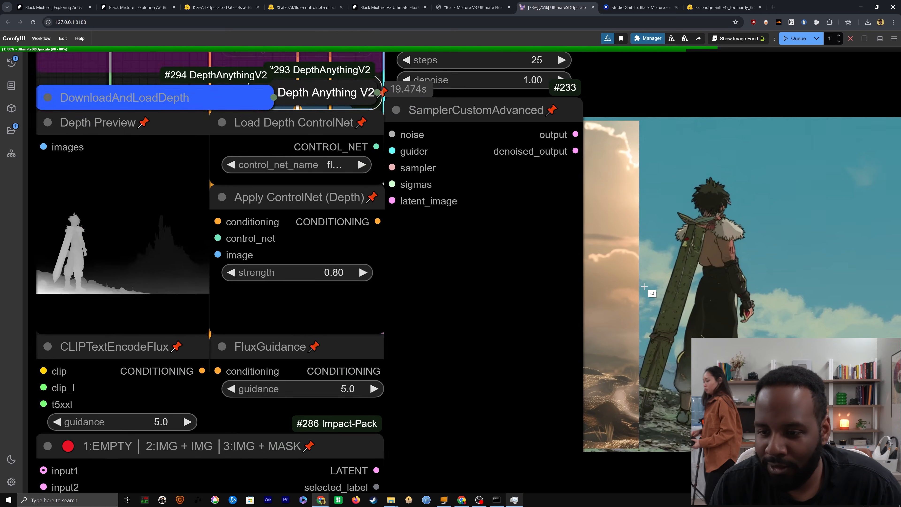
pyautogui.scroll(3, 662, 305)
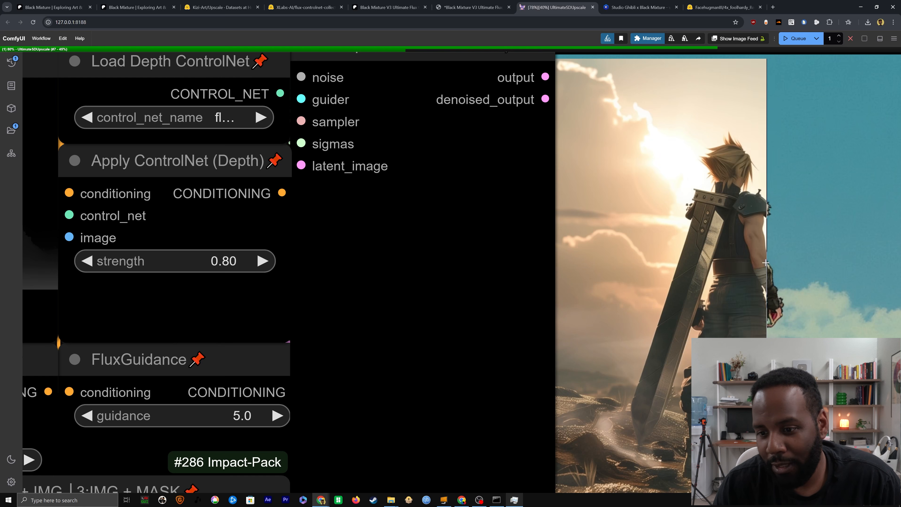
# Examine the generated figure and sword against the reference in the base Image Comparer.
pyautogui.scroll(-4, 567, 284)
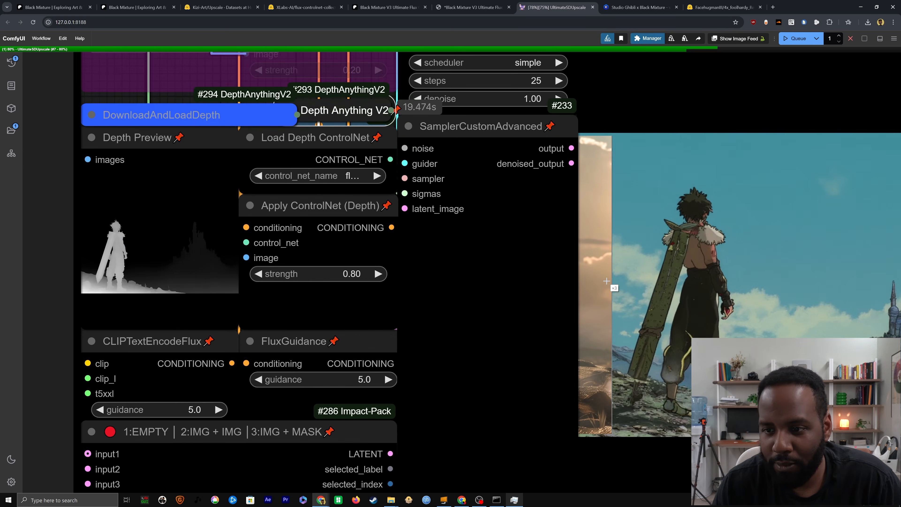
pyautogui.scroll(10, 270, 187)
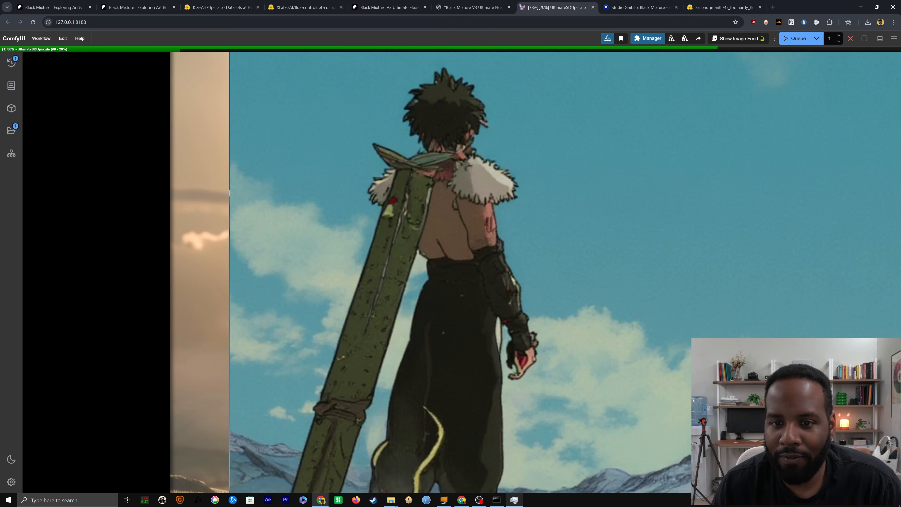
pyautogui.scroll(-5, 480, 340)
pyautogui.scroll(-8, 506, 357)
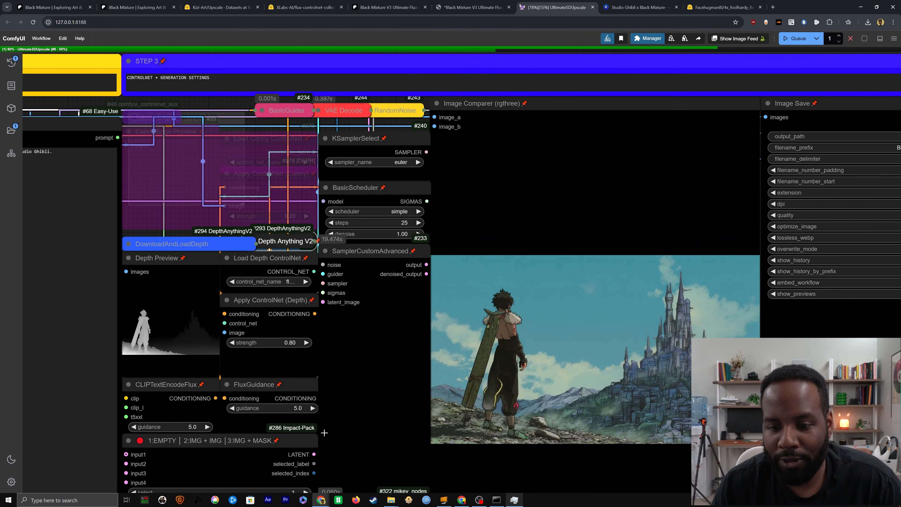
# Review the base image and the Ultimate SD Upscale settings in the upscale section while the upscale runs.
pyautogui.moveTo(595, 394); pyautogui.dragTo(497, 278)
pyautogui.scroll(-2, 497, 278)
pyautogui.moveTo(713, 100); pyautogui.dragTo(241, 123)
pyautogui.scroll(2, 241, 124)
pyautogui.scroll(4, 466, 193)
pyautogui.moveTo(360, 174); pyautogui.dragTo(451, 203)
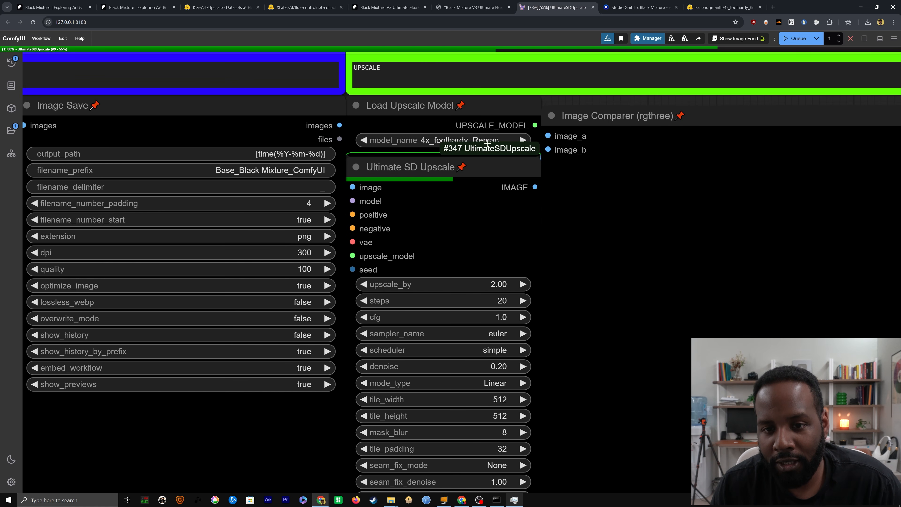
pyautogui.scroll(-5, 362, 184)
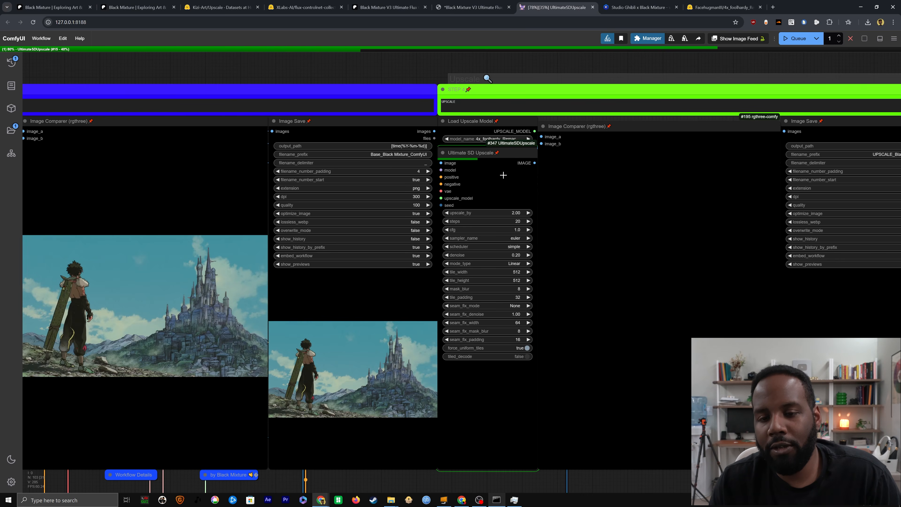
pyautogui.moveTo(536, 395); pyautogui.dragTo(512, 330)
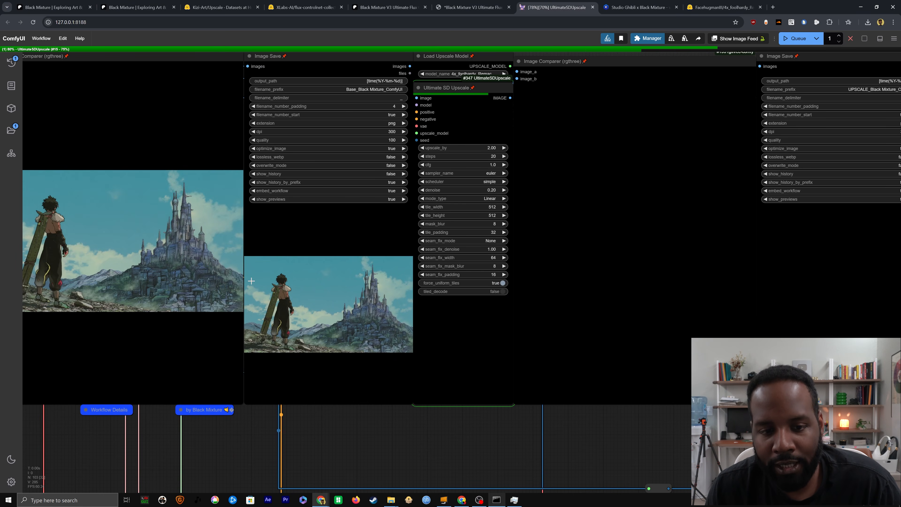
pyautogui.scroll(4, 251, 277)
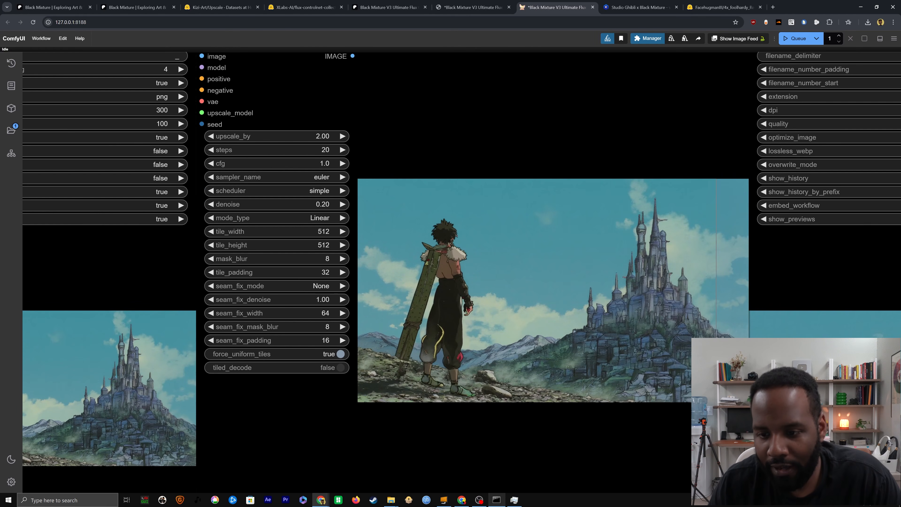
# Compare the base and upscaled versions of the castle, sword figure and rocky ground in the upscale section's Image Comparer.
pyautogui.scroll(5, 694, 288)
pyautogui.moveTo(694, 288); pyautogui.dragTo(759, 321)
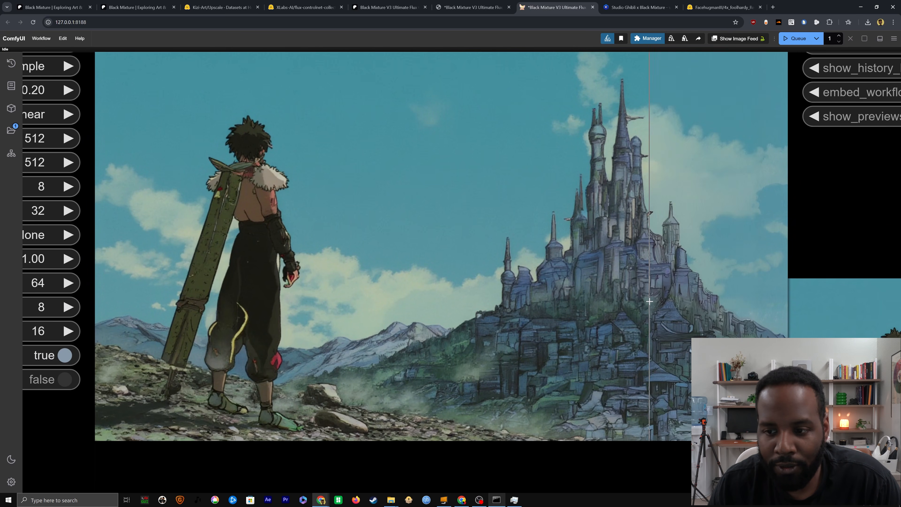
pyautogui.scroll(-6, 649, 301)
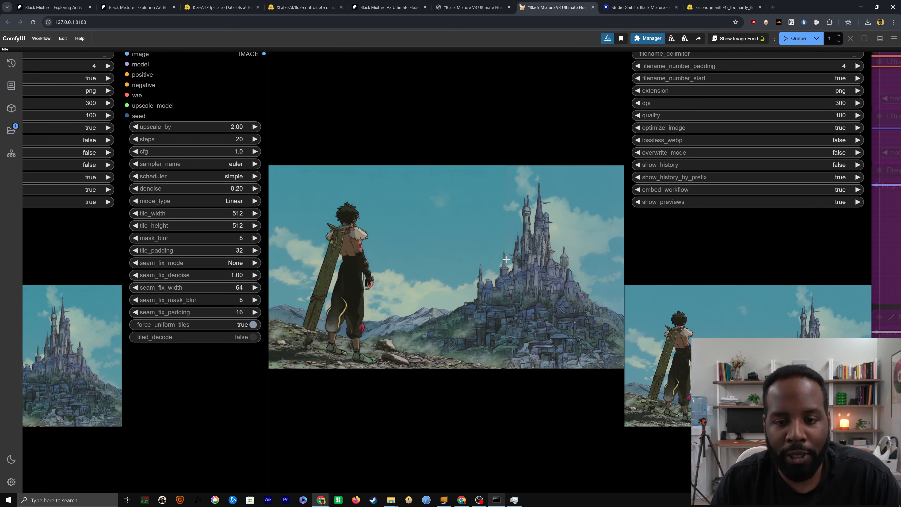
pyautogui.scroll(5, 506, 262)
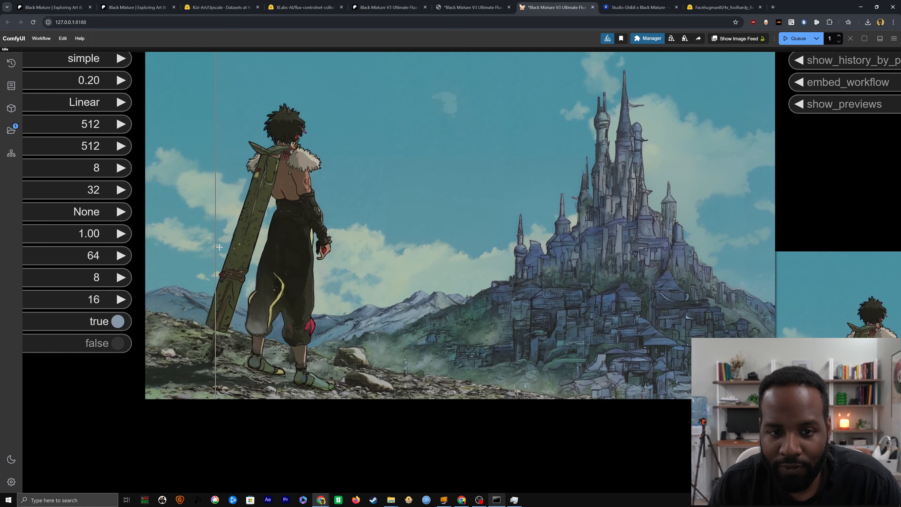
pyautogui.scroll(5, 219, 246)
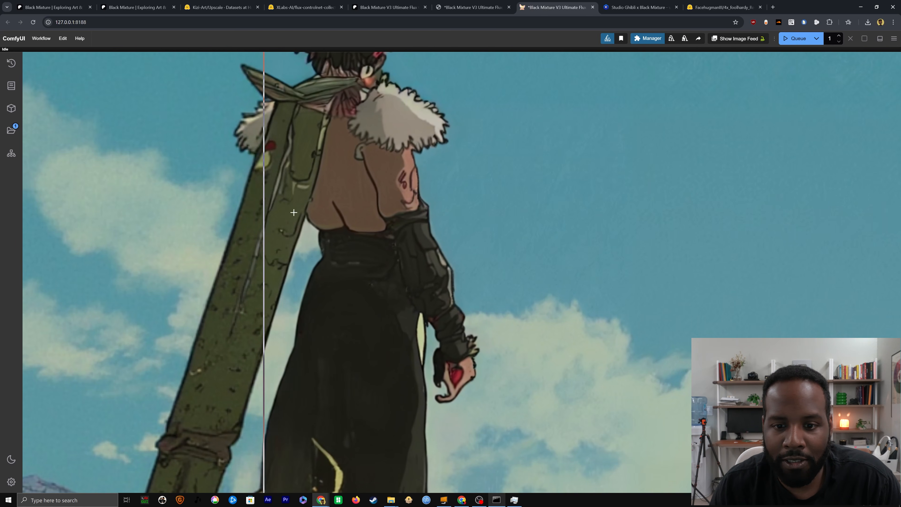
pyautogui.moveTo(206, 298); pyautogui.dragTo(453, 143)
pyautogui.moveTo(370, 375); pyautogui.dragTo(380, 145)
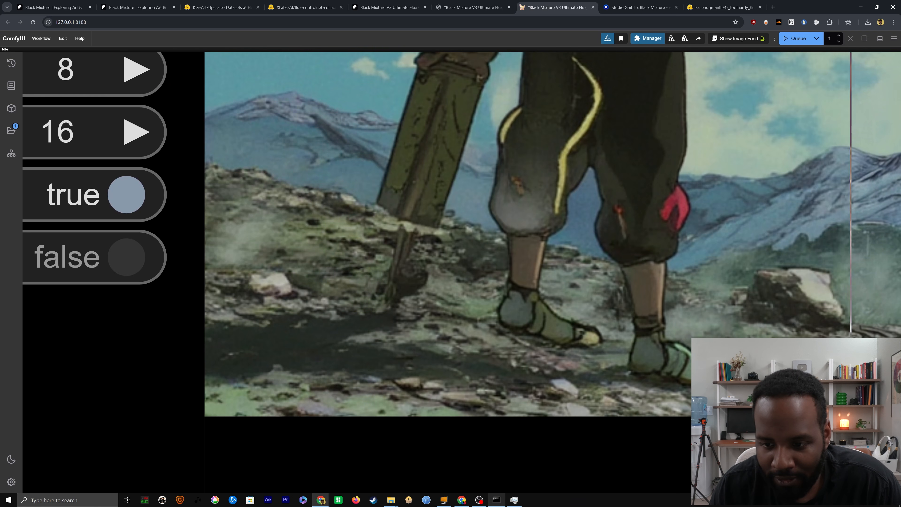
pyautogui.scroll(-5, 328, 378)
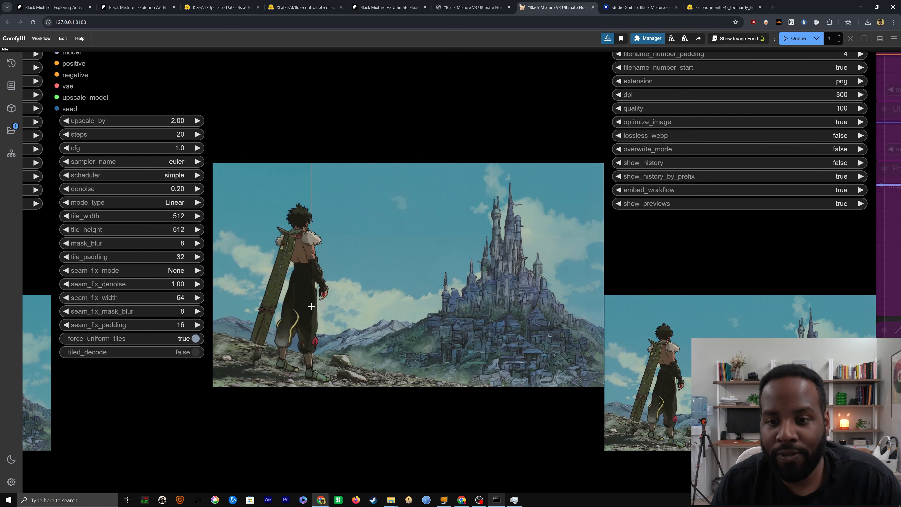
# Set the Apply ControlNet (Depth) strength to 0.35 and queue a new generation.
pyautogui.scroll(-3, 272, 326)
pyautogui.moveTo(255, 307); pyautogui.dragTo(447, 284)
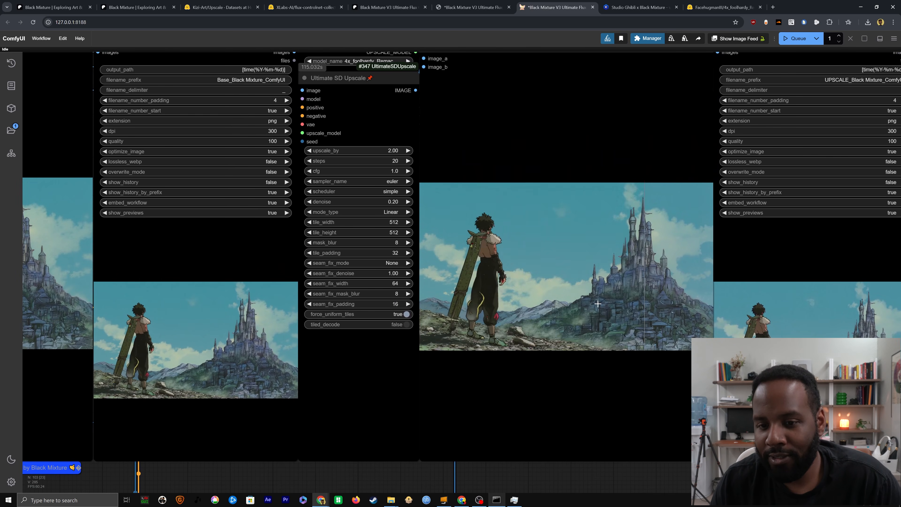
pyautogui.scroll(-2, 188, 411)
pyautogui.moveTo(188, 401); pyautogui.dragTo(716, 394)
pyautogui.scroll(4, 267, 225)
pyautogui.moveTo(268, 225); pyautogui.dragTo(337, 208)
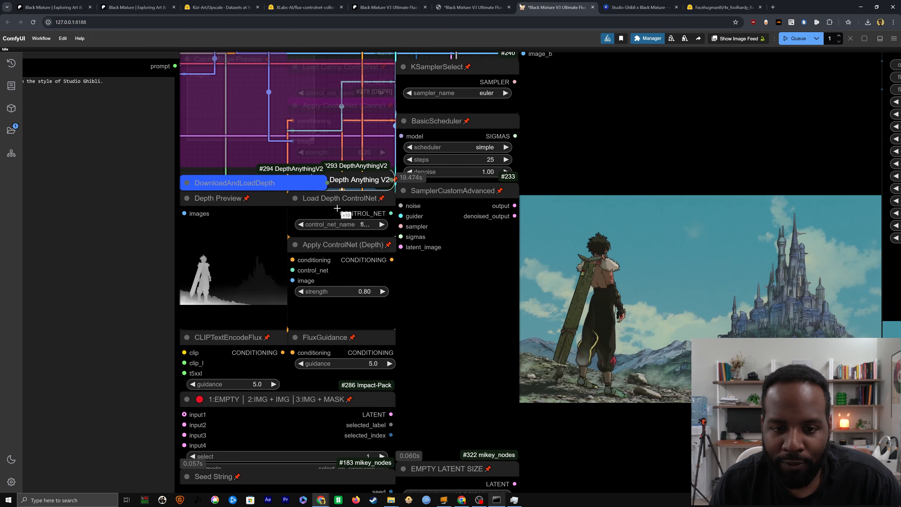
pyautogui.click(360, 290)
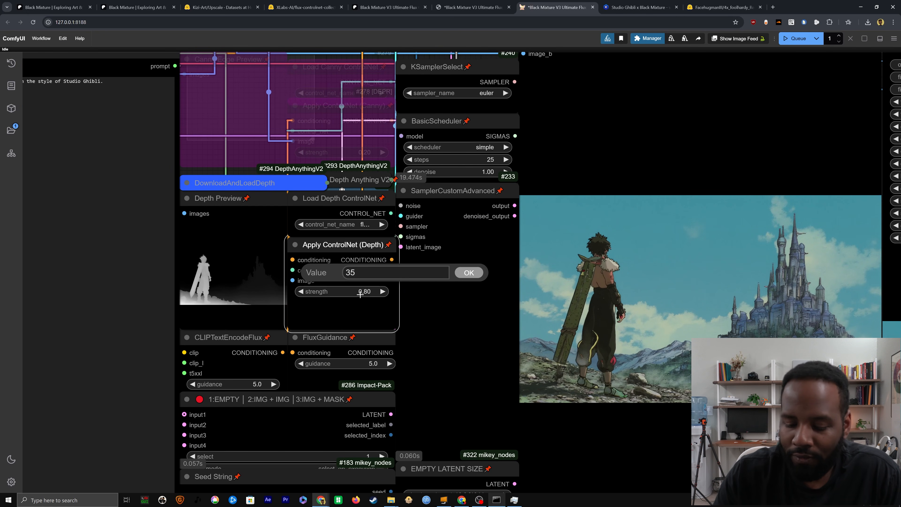
pyautogui.press('Return')
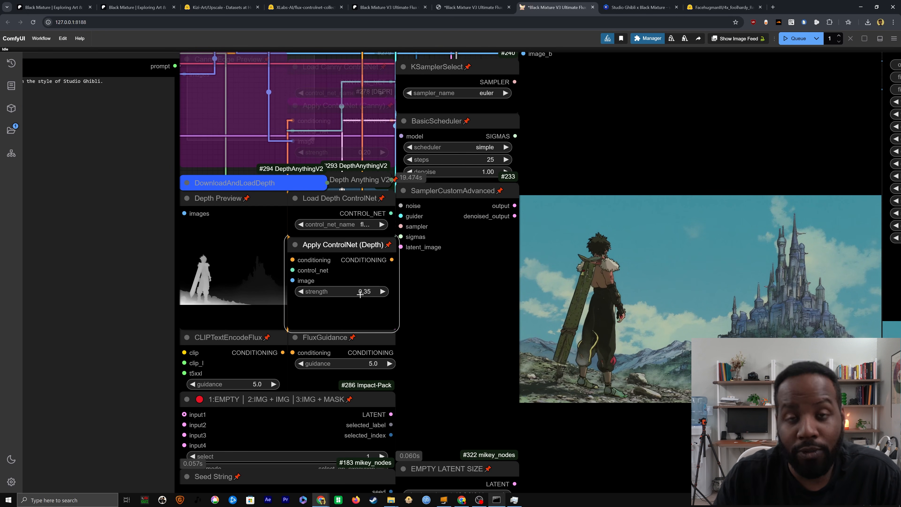
pyautogui.click(795, 38)
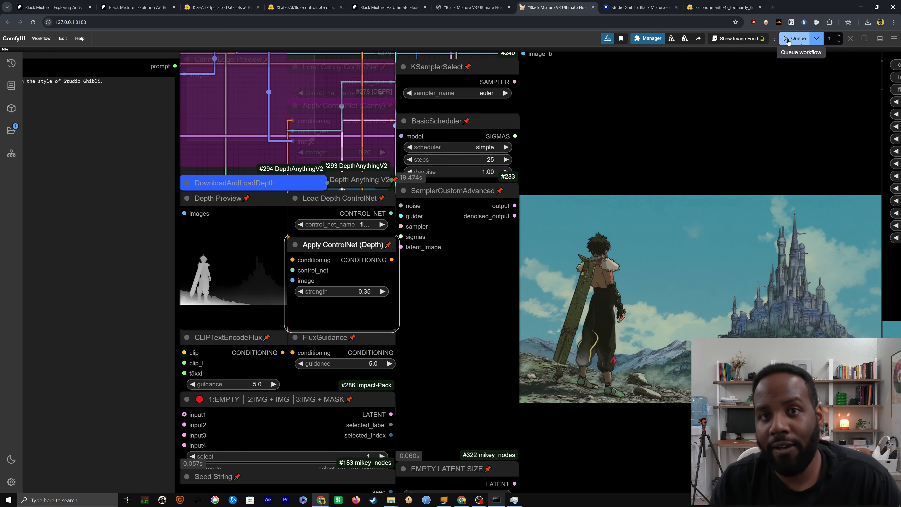
pyautogui.scroll(-3, 491, 341)
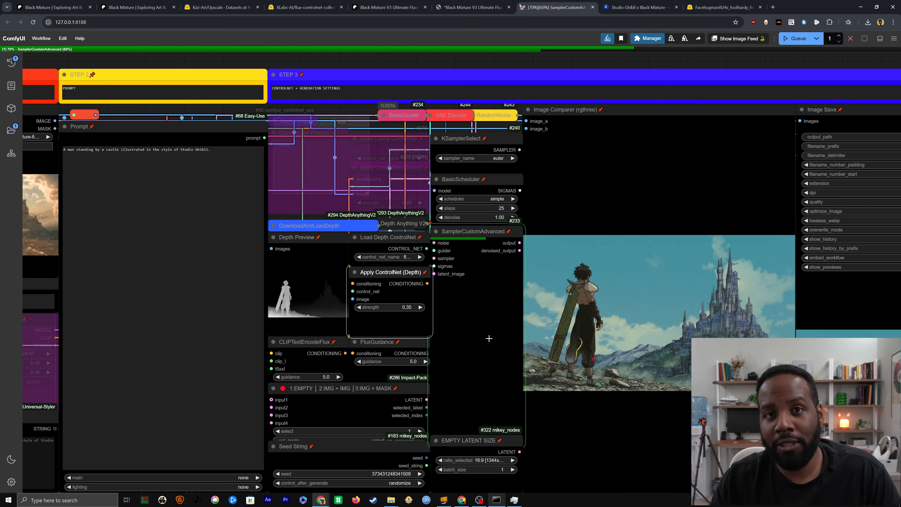
# Compare the new base image with the reference image in the generation section's Image Comparer.
pyautogui.scroll(7, 488, 338)
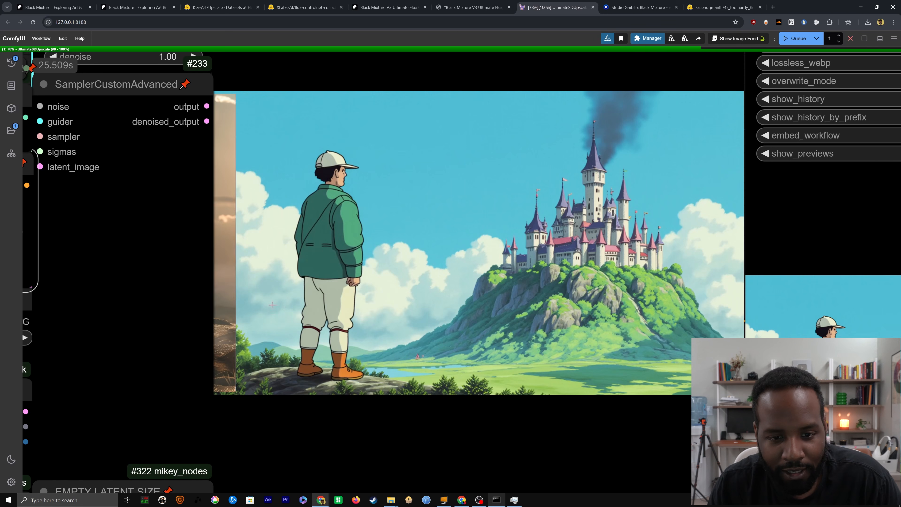
pyautogui.scroll(-10, 683, 311)
pyautogui.scroll(4, 638, 321)
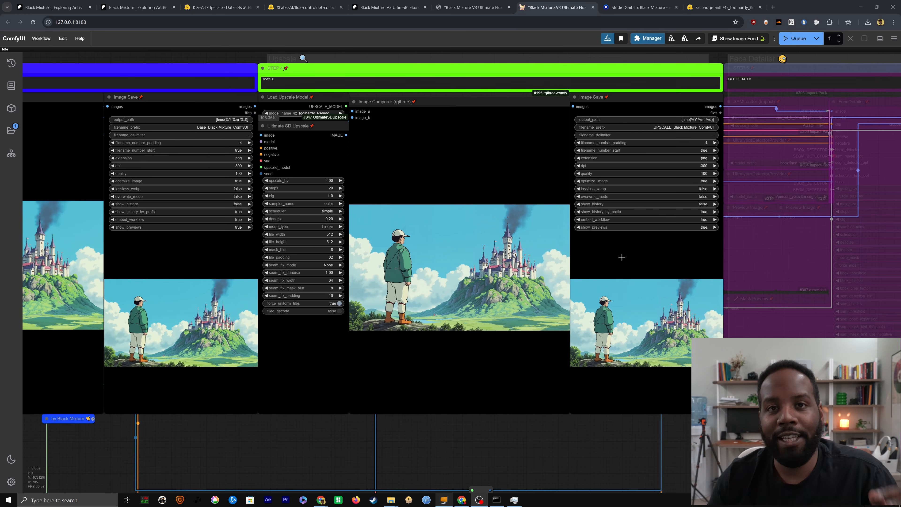
# Inspect the castle and hillside up close in the upscale section's Image Comparer, comparing base and upscaled detail.
pyautogui.moveTo(621, 255); pyautogui.dragTo(644, 254)
pyautogui.scroll(5, 643, 254)
pyautogui.moveTo(622, 312); pyautogui.dragTo(712, 295)
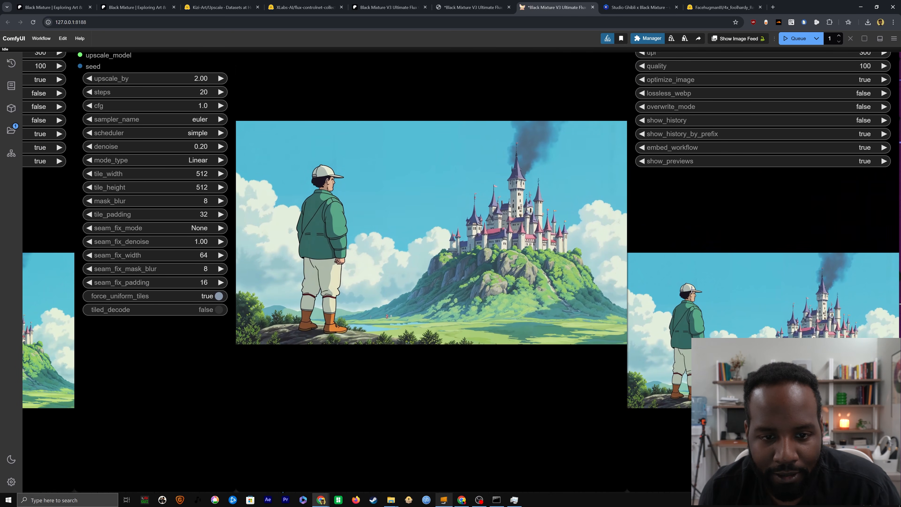
pyautogui.scroll(5, 611, 274)
pyautogui.scroll(2, 413, 245)
pyautogui.scroll(2, 413, 244)
pyautogui.moveTo(467, 257); pyautogui.dragTo(459, 199)
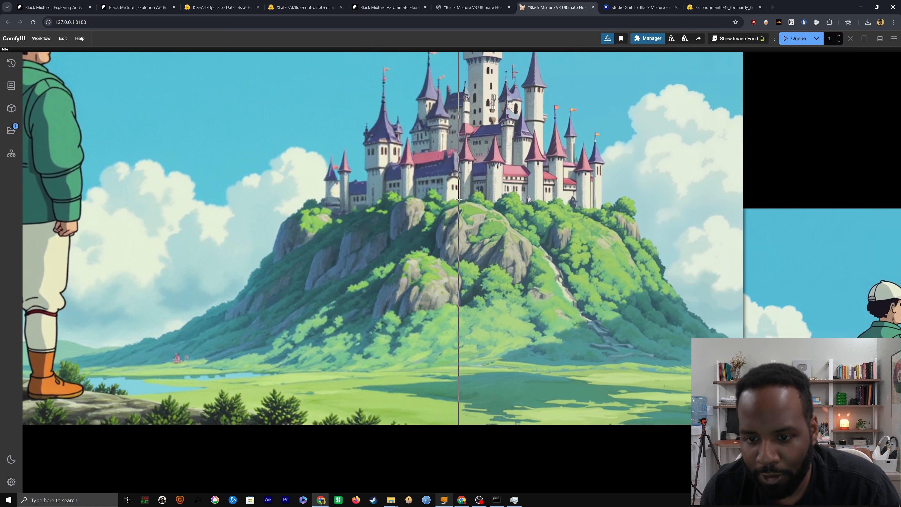
pyautogui.scroll(10, 532, 269)
pyautogui.scroll(-8, 428, 266)
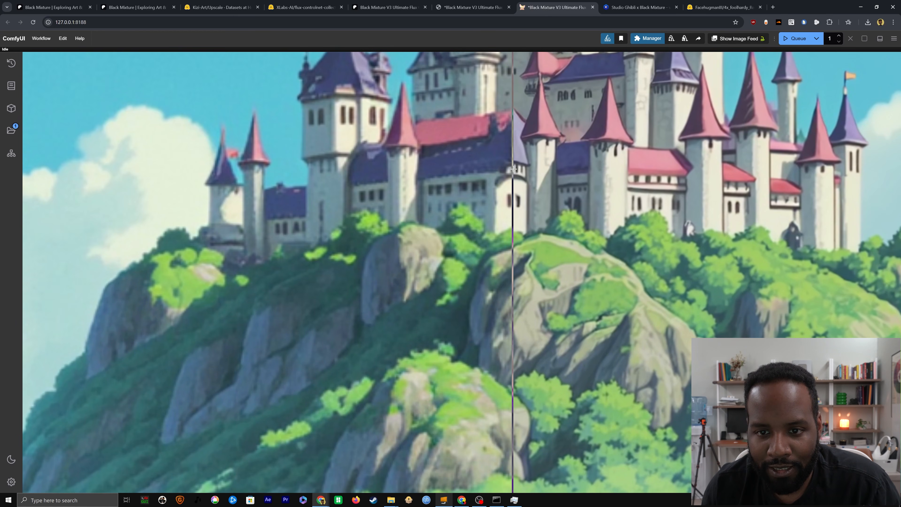
pyautogui.scroll(6, 476, 142)
# Inspect the standing man's jacket, face and cap up close, comparing the base and upscaled versions.
pyautogui.moveTo(437, 247); pyautogui.dragTo(499, 106)
pyautogui.moveTo(98, 213); pyautogui.dragTo(361, 127)
pyautogui.moveTo(147, 261); pyautogui.dragTo(450, 365)
pyautogui.moveTo(553, 188); pyautogui.dragTo(565, 429)
pyautogui.moveTo(587, 170); pyautogui.dragTo(600, 344)
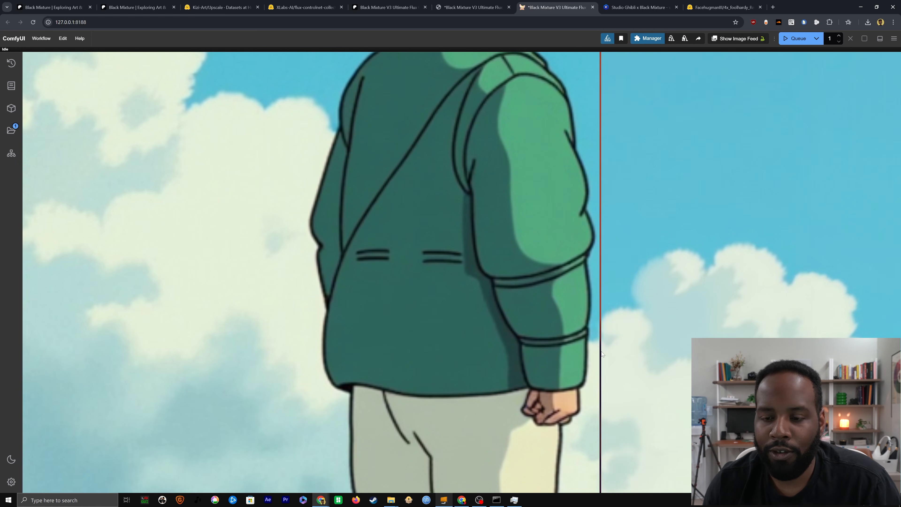
pyautogui.moveTo(636, 160); pyautogui.dragTo(613, 283)
pyautogui.scroll(1, 613, 283)
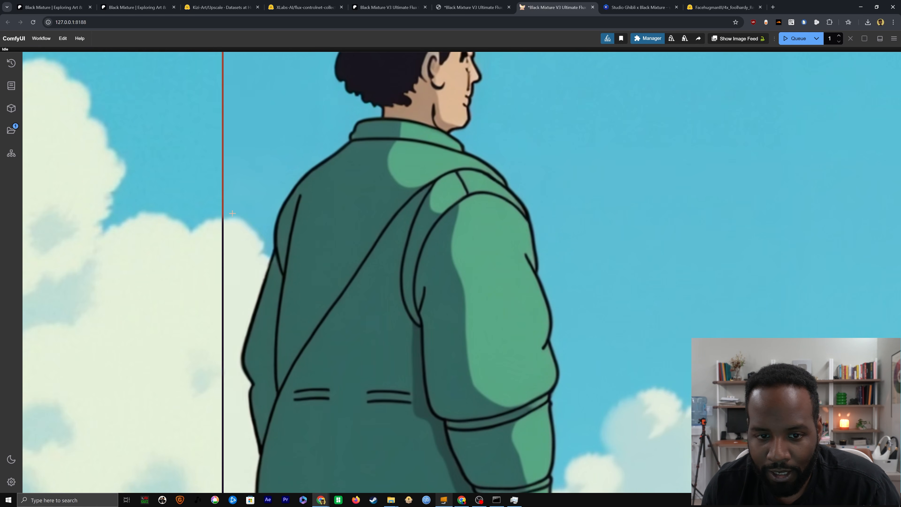
pyautogui.moveTo(359, 168); pyautogui.dragTo(415, 254)
pyautogui.moveTo(364, 198); pyautogui.dragTo(331, 235)
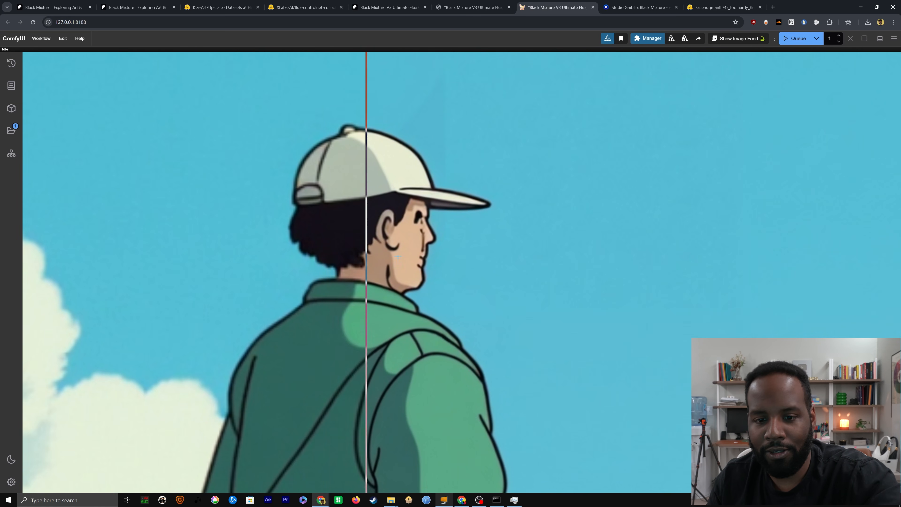
pyautogui.scroll(-5, 246, 281)
pyautogui.scroll(-10, 245, 281)
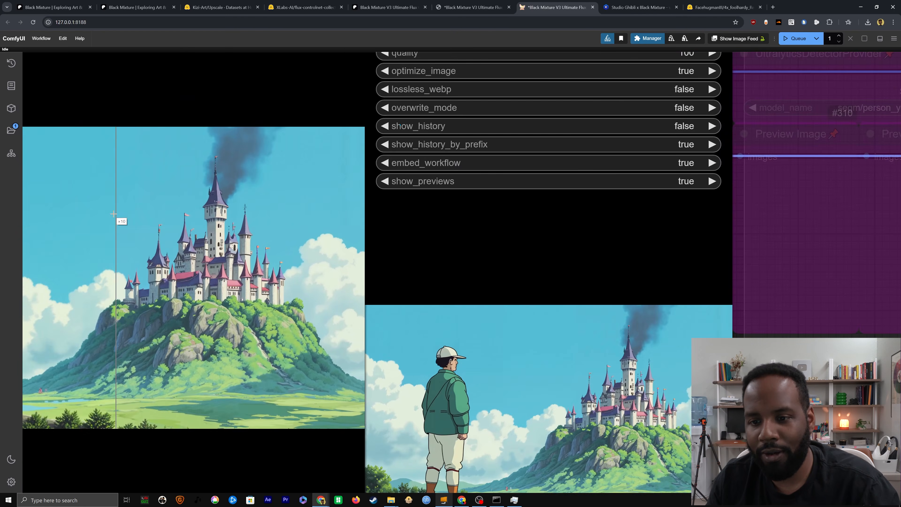
# Look over the disabled Face Detailer section and return to the workflow's load, prompt and ControlNet sections.
pyautogui.scroll(-6, 471, 212)
pyautogui.moveTo(531, 218); pyautogui.dragTo(124, 293)
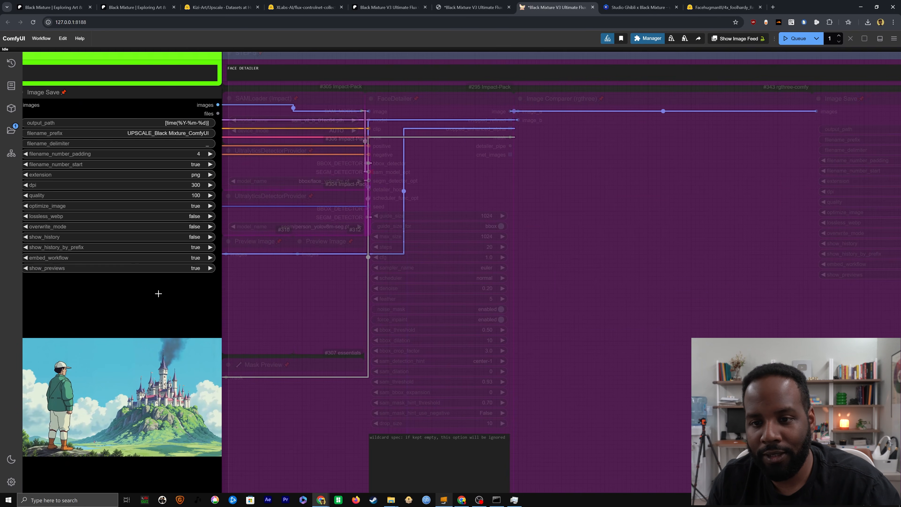
pyautogui.scroll(-3, 392, 263)
pyautogui.moveTo(519, 294); pyautogui.dragTo(678, 189)
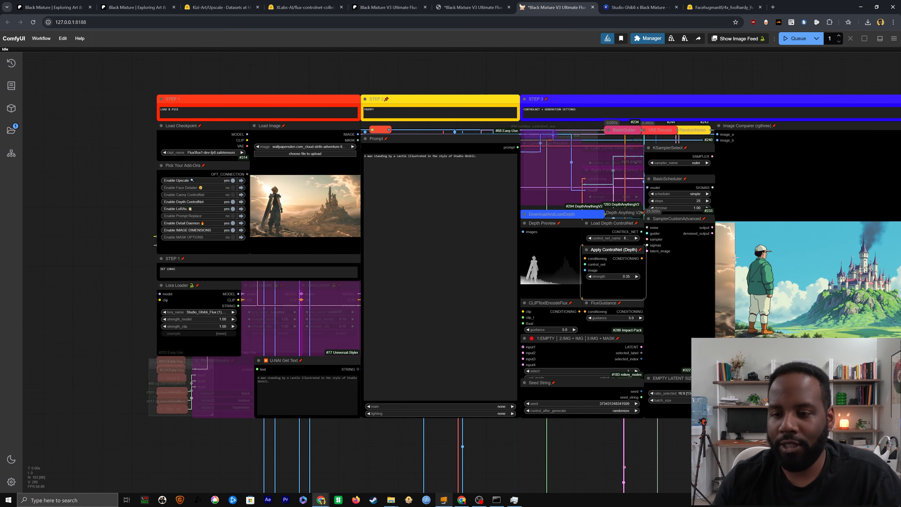
# Survey the whole workflow from the load and prompt sections through generation and upscaling, including the Image Dimensions group.
pyautogui.moveTo(783, 258); pyautogui.dragTo(717, 254)
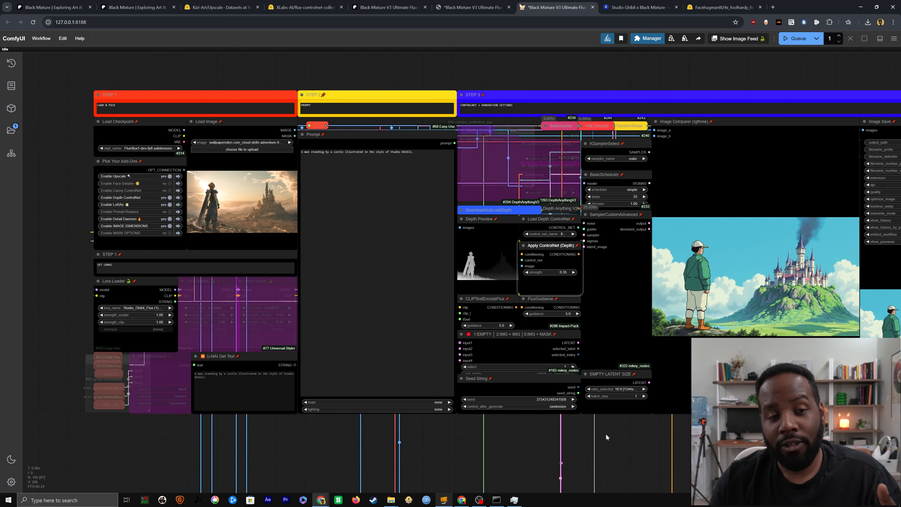
pyautogui.scroll(-3, 606, 433)
pyautogui.moveTo(749, 473); pyautogui.dragTo(584, 301)
pyautogui.scroll(-3, 460, 347)
pyautogui.moveTo(615, 264); pyautogui.dragTo(303, 325)
pyautogui.scroll(5, 304, 325)
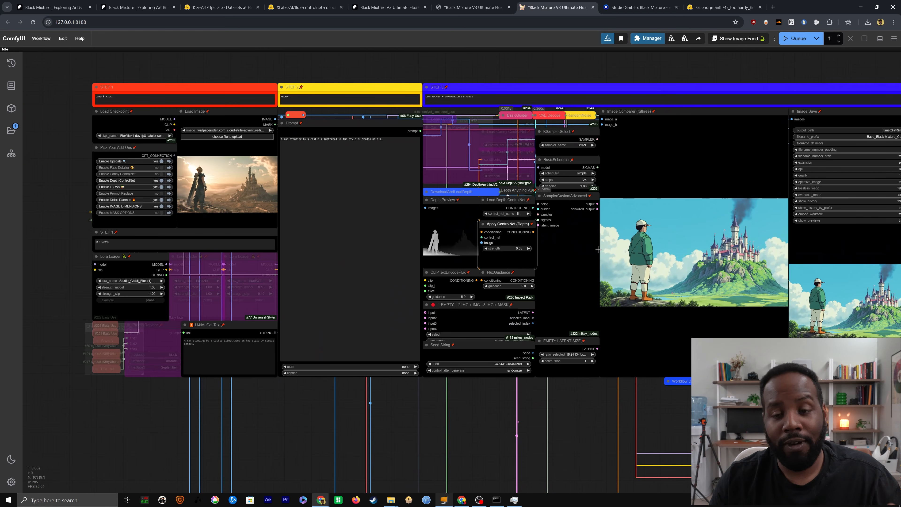
pyautogui.scroll(6, 597, 249)
pyautogui.scroll(-4, 667, 254)
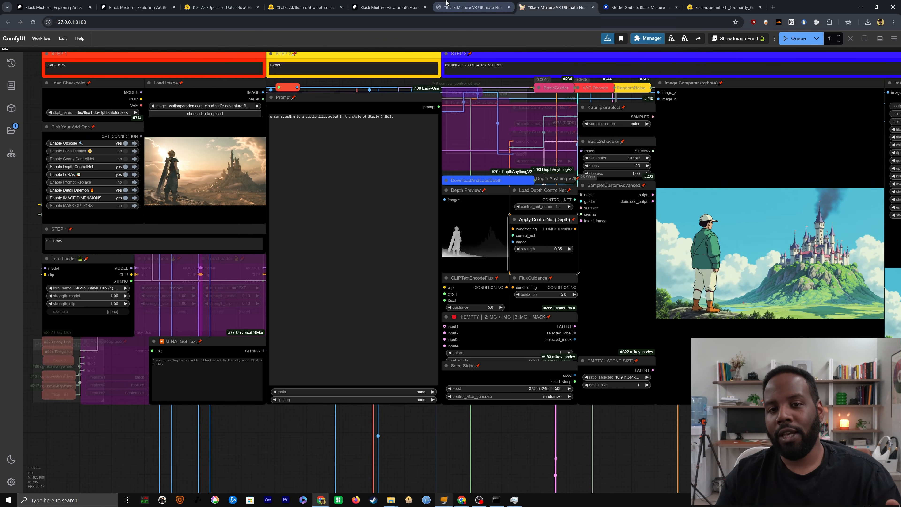
pyautogui.moveTo(391, 2)
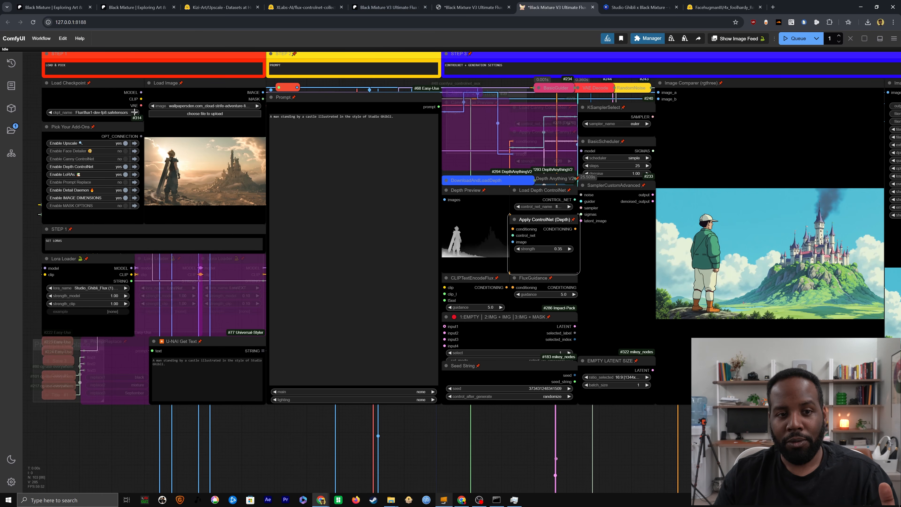
pyautogui.moveTo(744, 245); pyautogui.dragTo(574, 115)
pyautogui.scroll(-4, 254, 197)
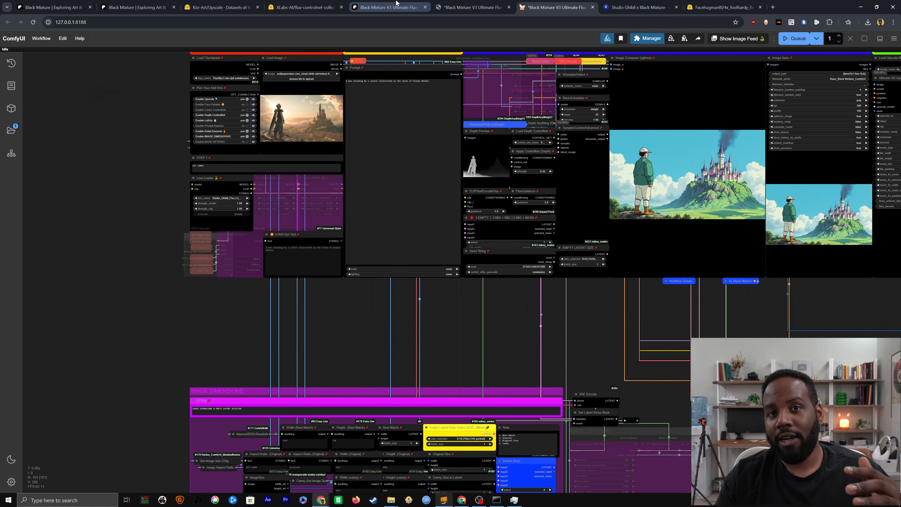
# Open the Advanced Live Portrait + Webcam workflow post from the Black Mixture workflow directory on Patreon.
pyautogui.click(397, 6)
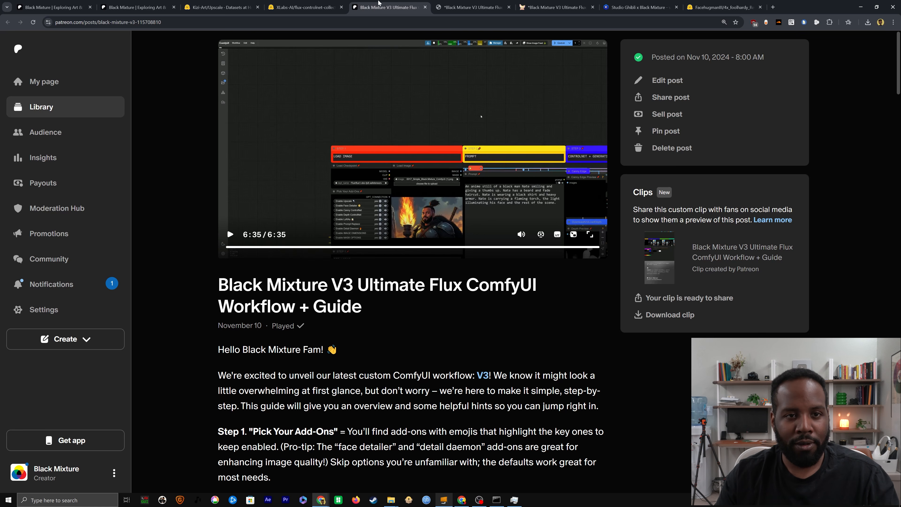
pyautogui.click(166, 7)
pyautogui.scroll(-8, 348, 328)
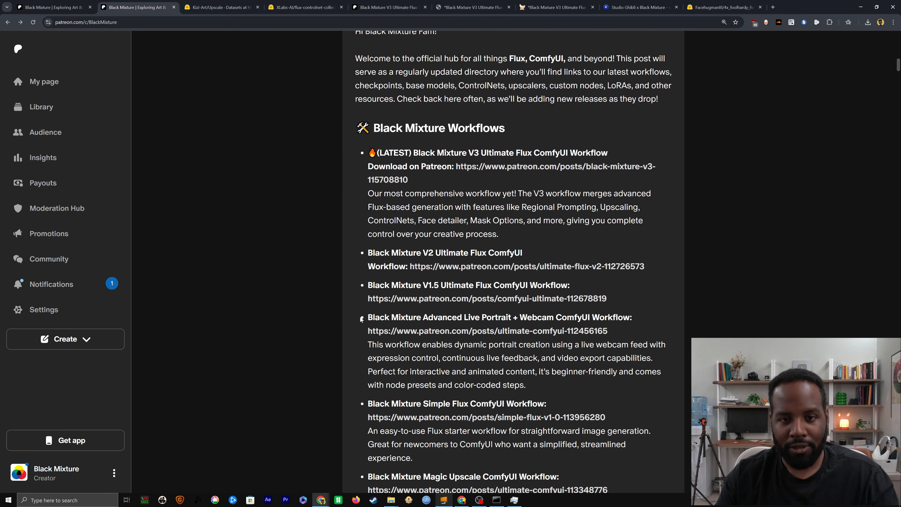
pyautogui.scroll(4, 348, 328)
pyautogui.scroll(-6, 349, 328)
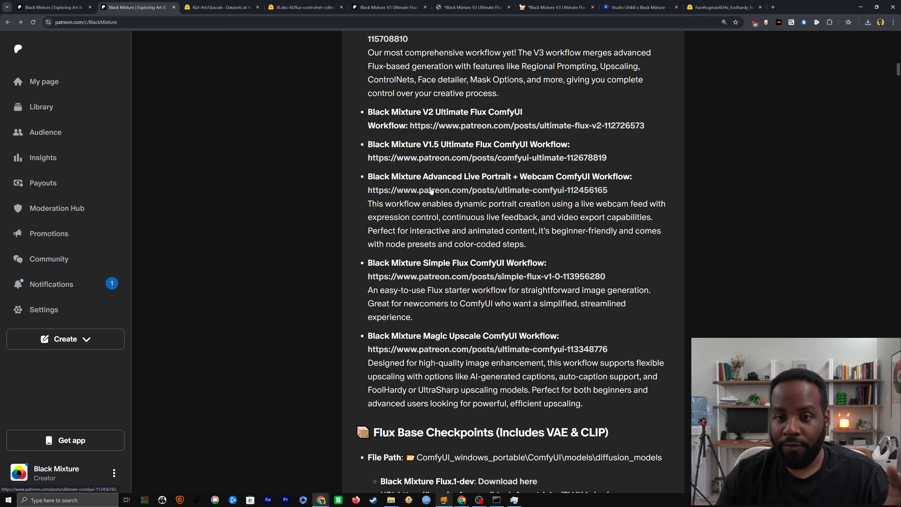
pyautogui.click(485, 177)
pyautogui.middleClick(415, 193)
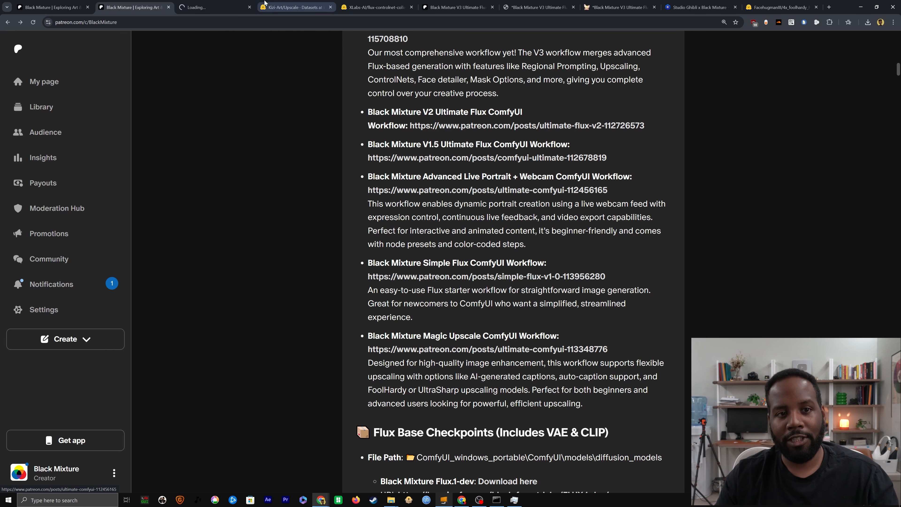
pyautogui.click(252, 3)
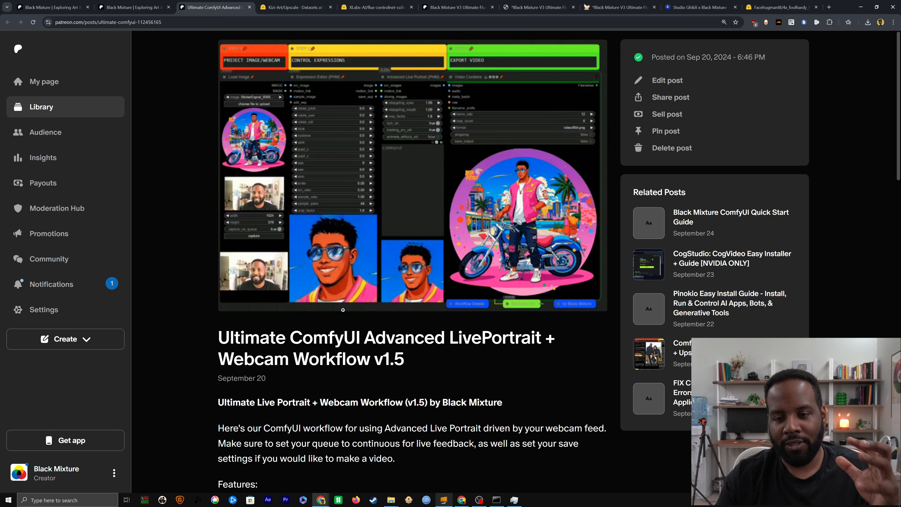
# Download the attachment Black Mixture_Ultimate Live Portrait + Webcam 1.5.json from the post.
pyautogui.scroll(-4, 359, 344)
pyautogui.scroll(-10, 237, 284)
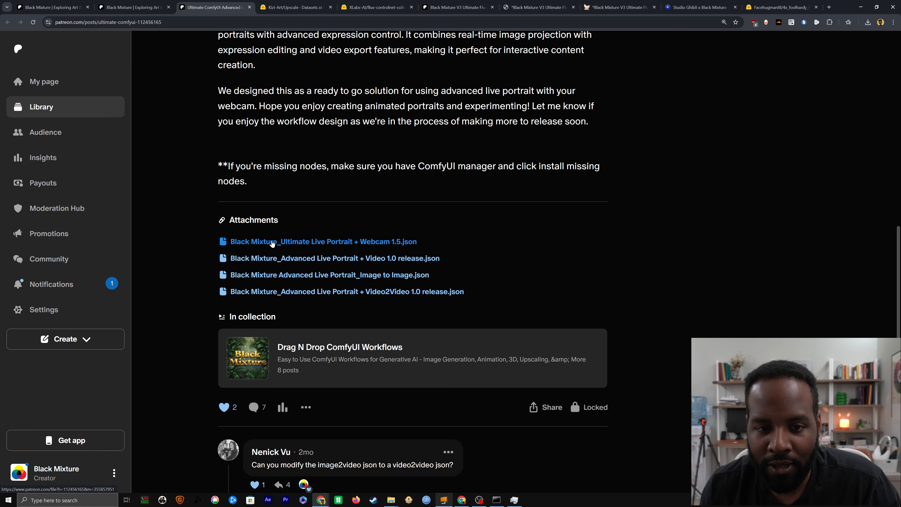
pyautogui.click(389, 245)
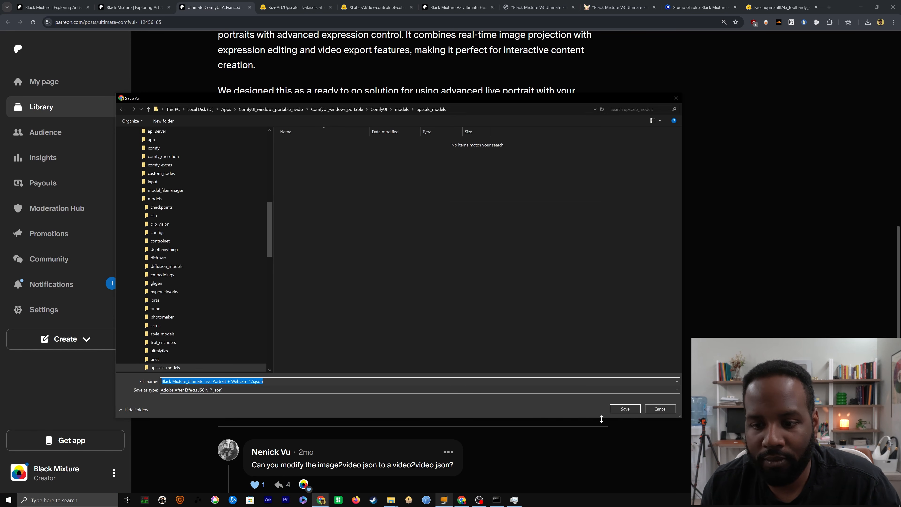
pyautogui.click(621, 410)
# Load the downloaded Live Portrait + Webcam 1.5 workflow file into ComfyUI and dismiss the missing nodes notice.
pyautogui.moveTo(807, 37); pyautogui.dragTo(623, 9)
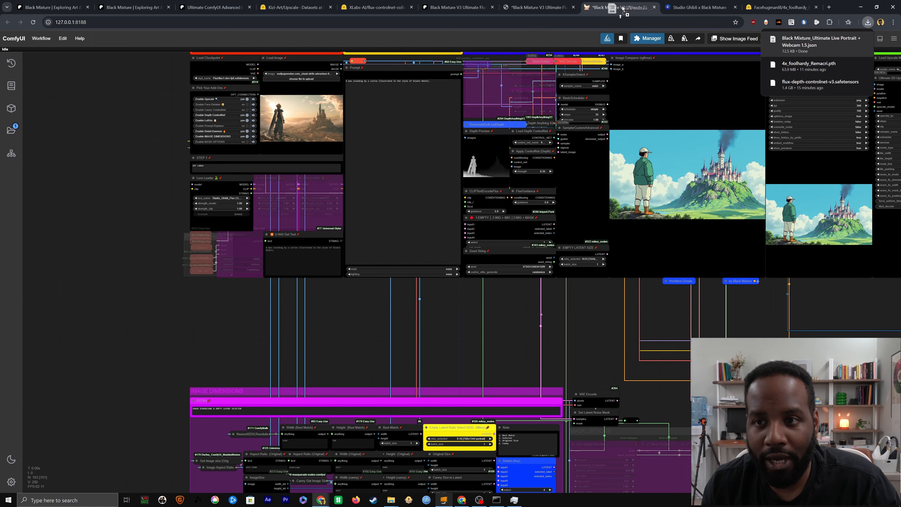
pyautogui.moveTo(418, 320); pyautogui.dragTo(419, 321)
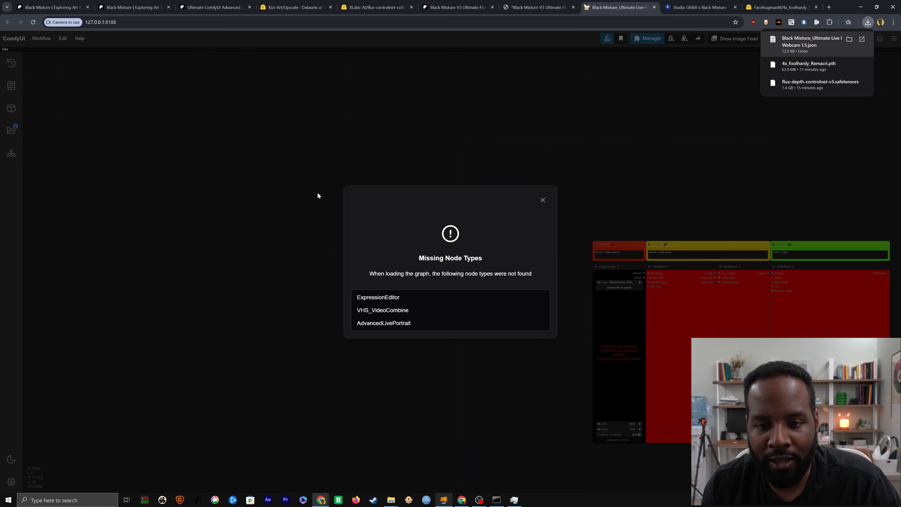
pyautogui.click(542, 200)
pyautogui.press('.')
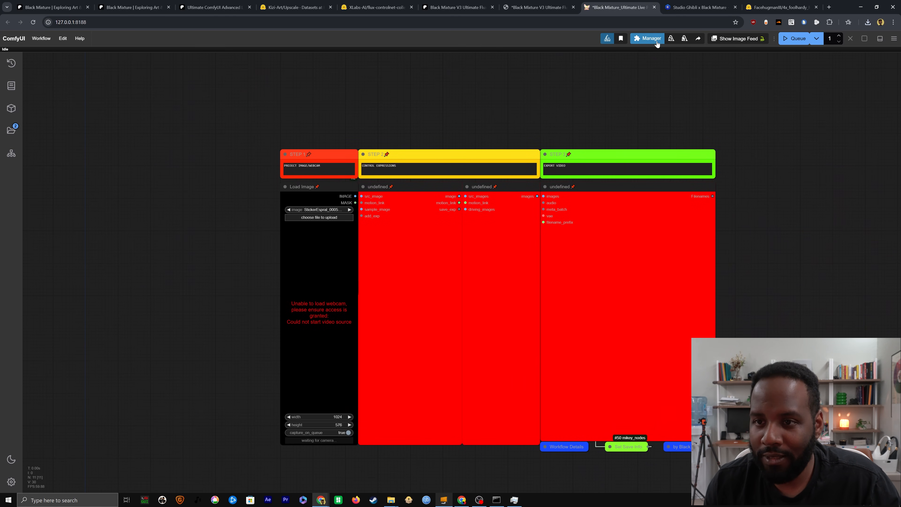
# Install the missing custom nodes ComfyUI-VideoHelperSuite and ComfyUI-AdvancedLivePortrait through ComfyUI Manager.
pyautogui.click(642, 40)
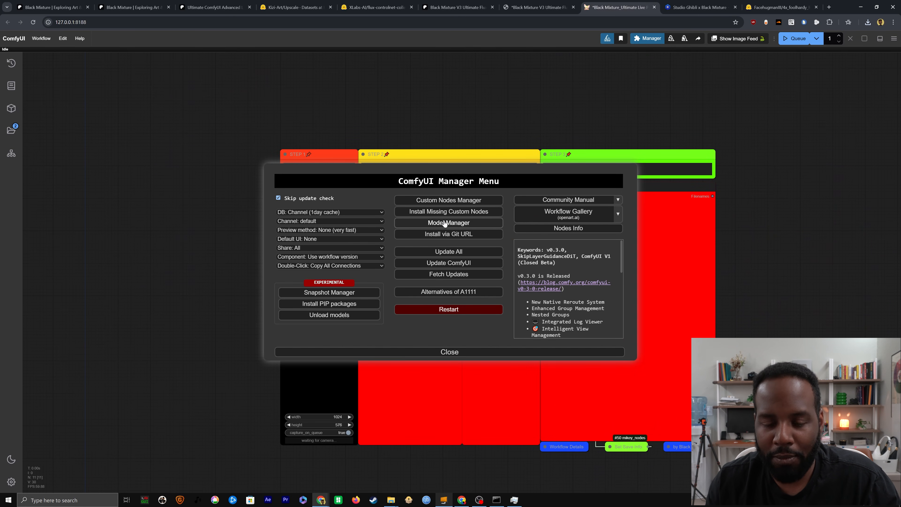
pyautogui.click(421, 213)
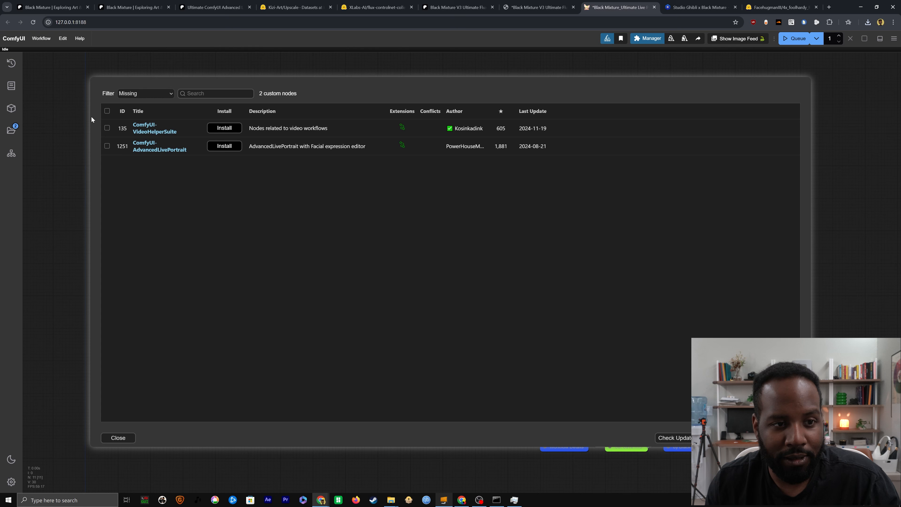
pyautogui.click(107, 111)
pyautogui.click(175, 420)
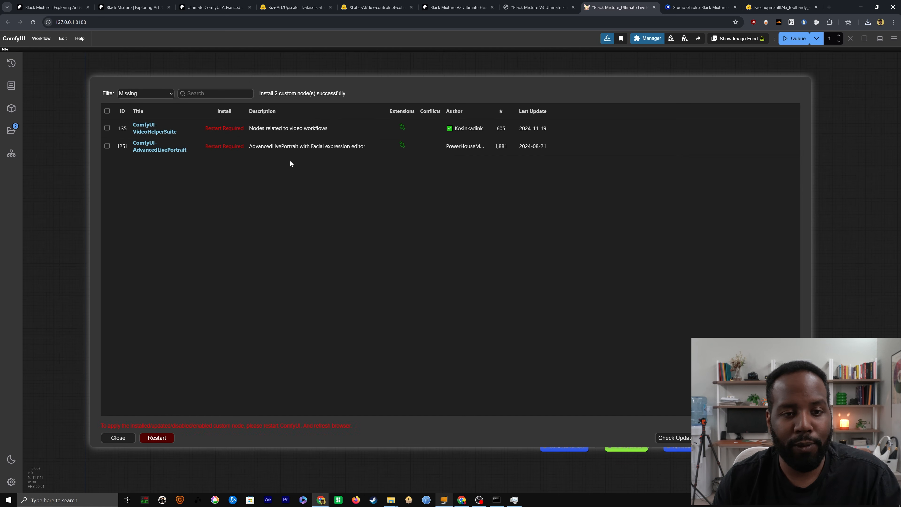
# Restart the ComfyUI server to apply the newly installed custom nodes, accepting the reboot.
pyautogui.click(157, 438)
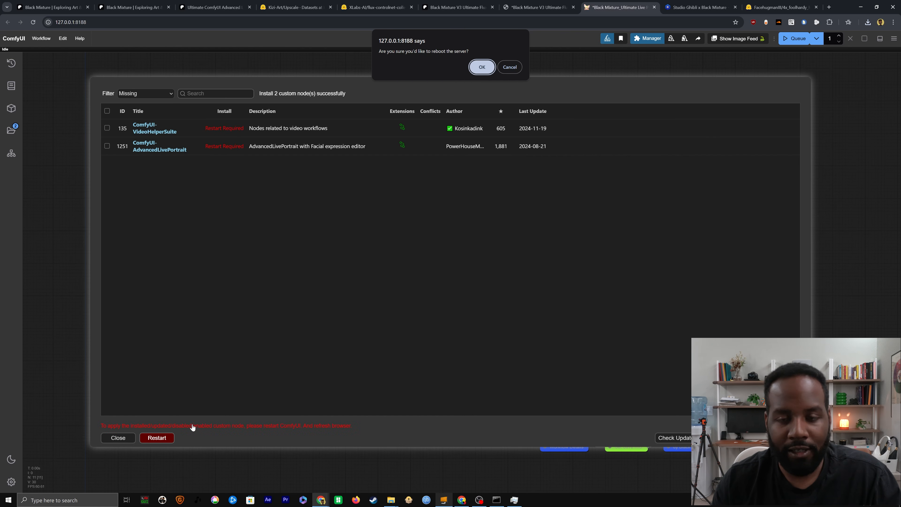
pyautogui.click(478, 73)
pyautogui.hotkey('alt', 'Tab')
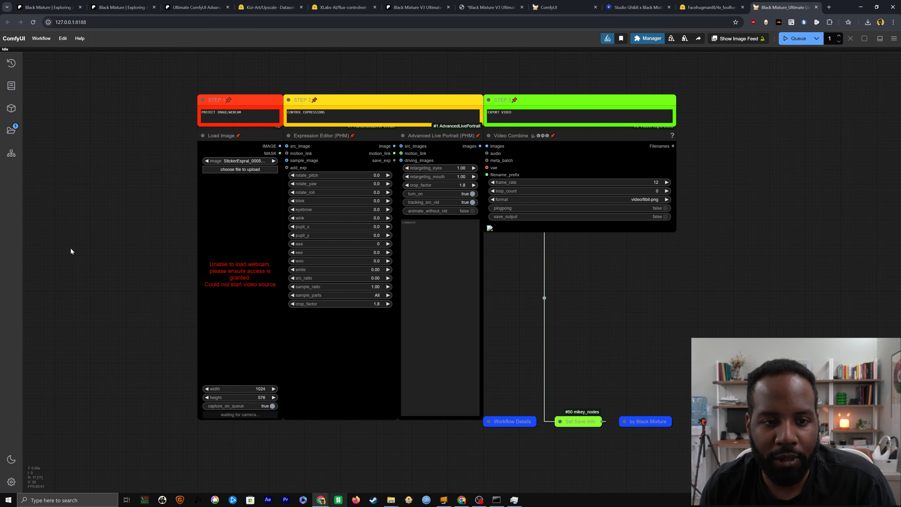
# Bypass and unpin the Webcam Capture node, and move it slightly lower beneath the Load Image node.
pyautogui.scroll(4, 135, 264)
pyautogui.click(338, 247)
pyautogui.click(285, 305)
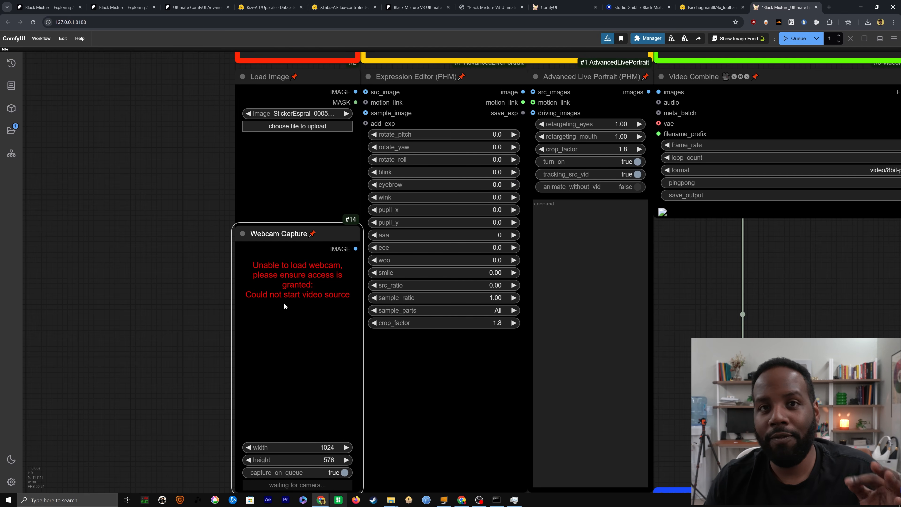
pyautogui.scroll(-1, 200, 321)
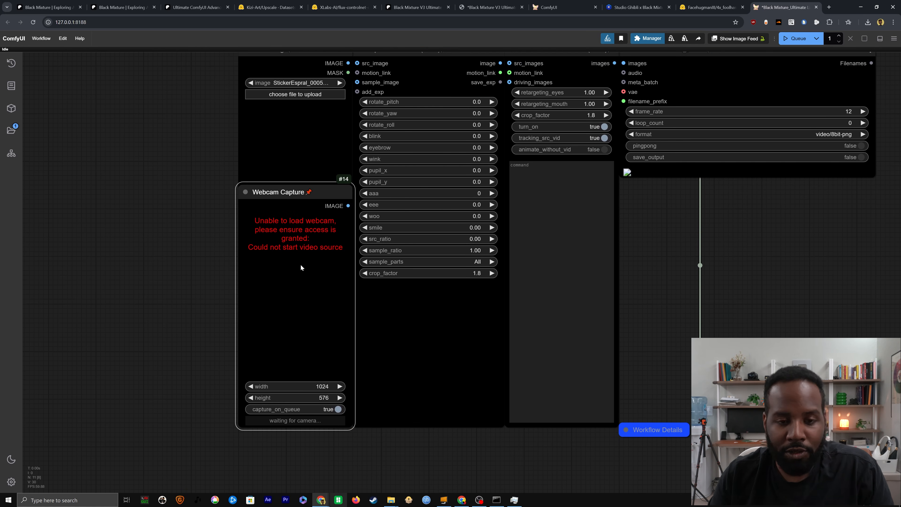
pyautogui.hotkey('ctrl', 'b')
pyautogui.press('p')
pyautogui.moveTo(328, 192); pyautogui.dragTo(329, 215)
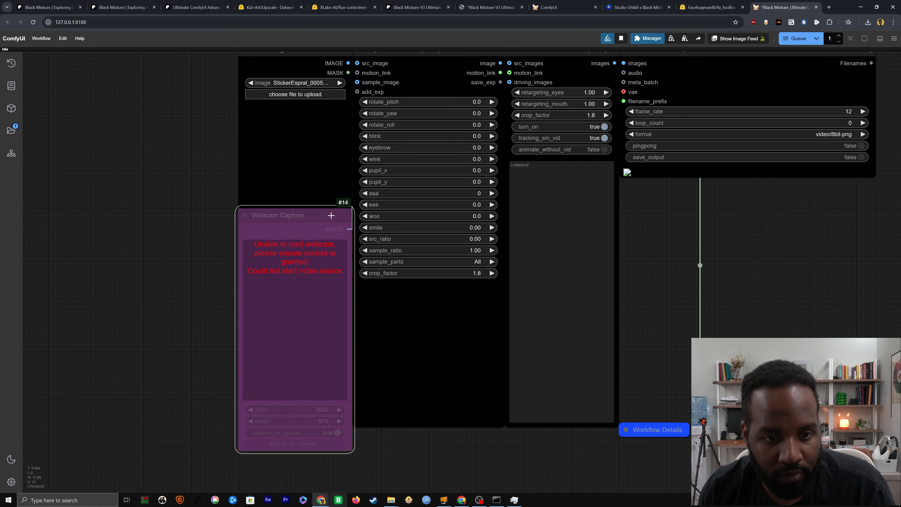
pyautogui.click(136, 195)
# Choose ax5enfdg1ag61.webp as the Load Image node's source and queue the workflow.
pyautogui.moveTo(218, 269); pyautogui.dragTo(224, 401)
pyautogui.click(315, 214)
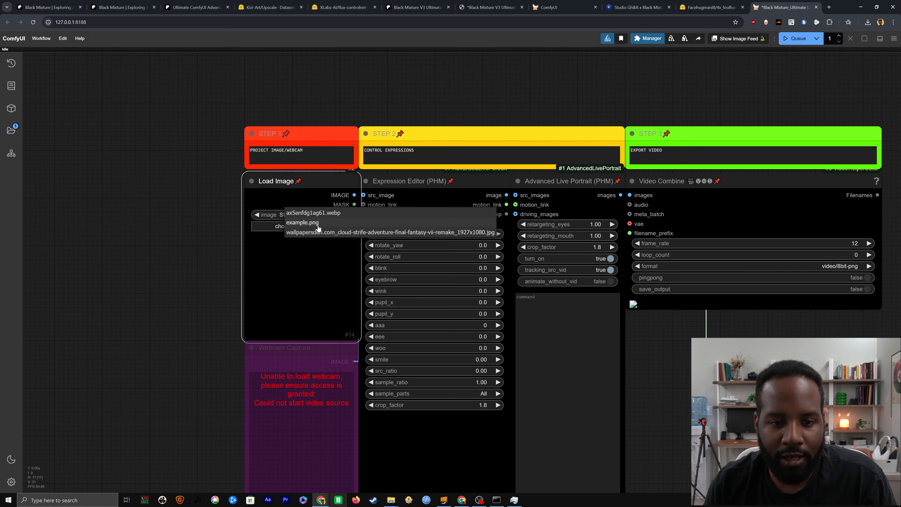
pyautogui.click(318, 225)
pyautogui.click(295, 215)
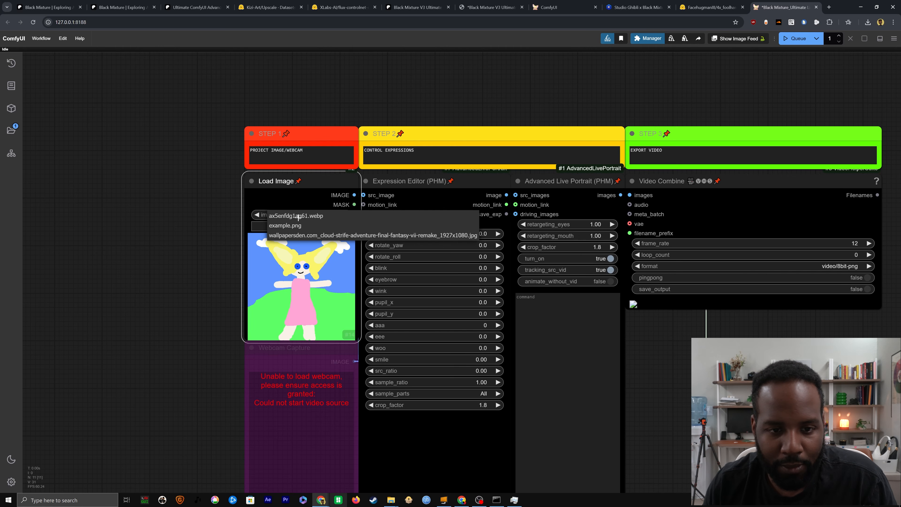
pyautogui.click(321, 215)
pyautogui.moveTo(283, 318); pyautogui.dragTo(202, 240)
pyautogui.click(792, 40)
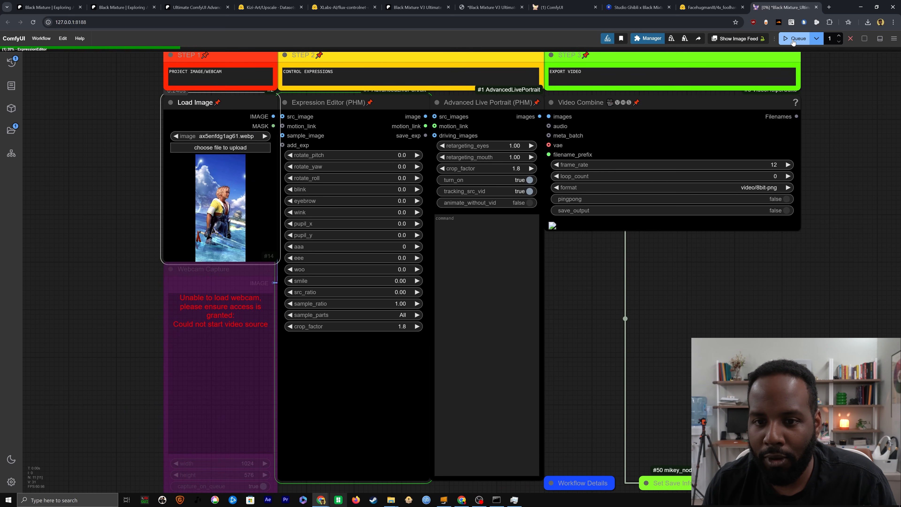
# Examine the source image, the cropped face previews and the Video Combine output across the workflow.
pyautogui.scroll(-3, 319, 199)
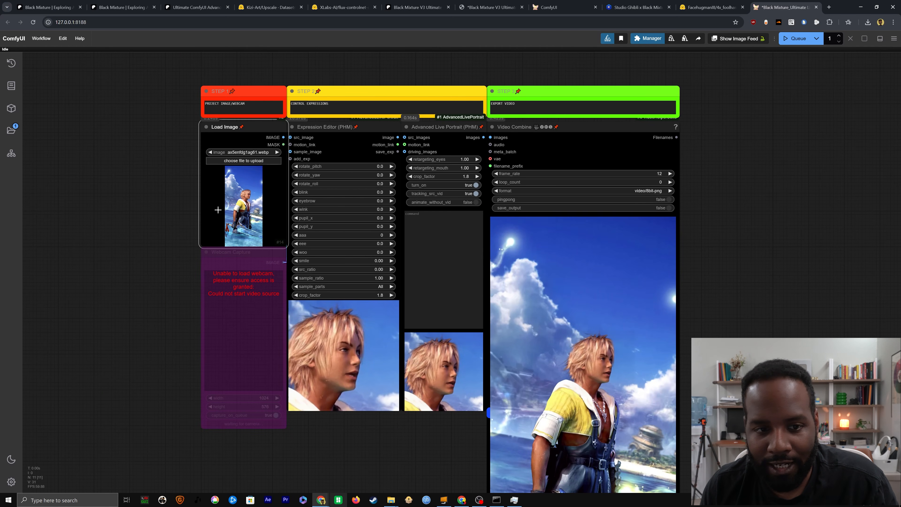
pyautogui.scroll(12, 218, 210)
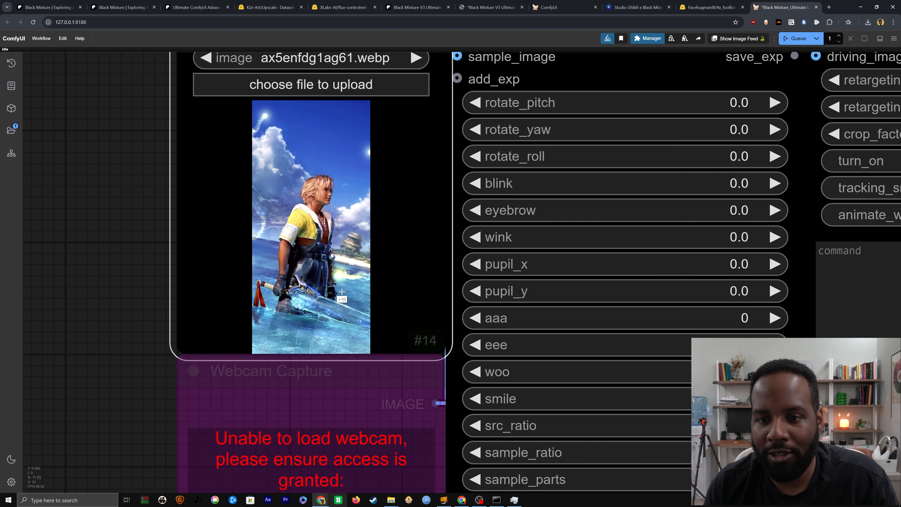
pyautogui.scroll(-12, 342, 292)
pyautogui.scroll(10, 458, 401)
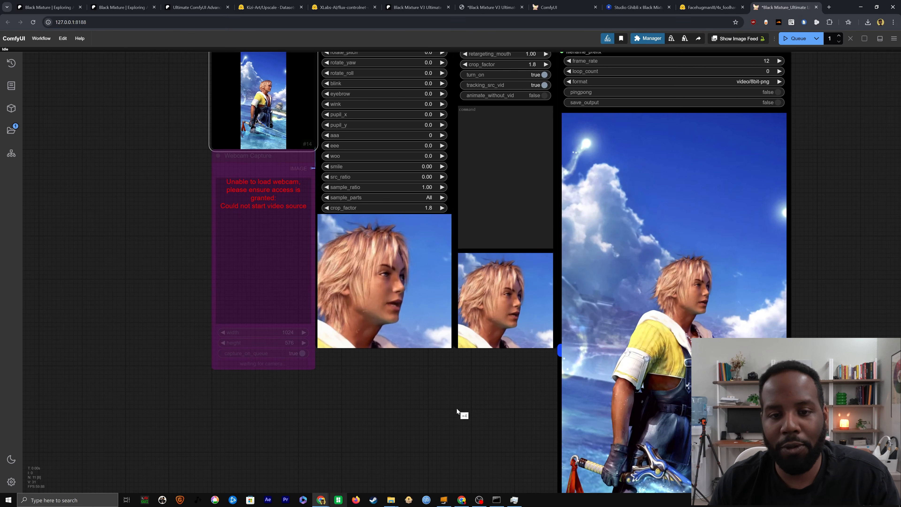
pyautogui.moveTo(555, 249); pyautogui.dragTo(535, 356)
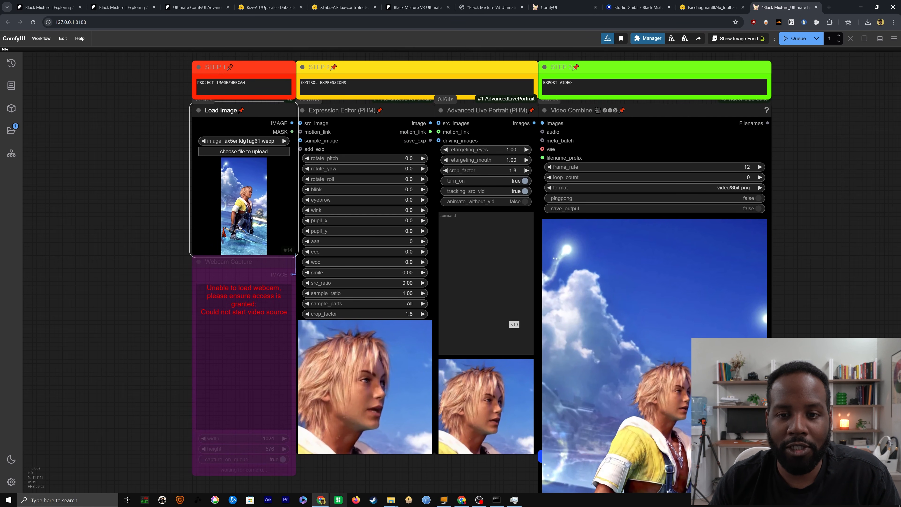
pyautogui.scroll(-3, 492, 362)
pyautogui.moveTo(479, 415); pyautogui.dragTo(473, 371)
pyautogui.scroll(5, 469, 335)
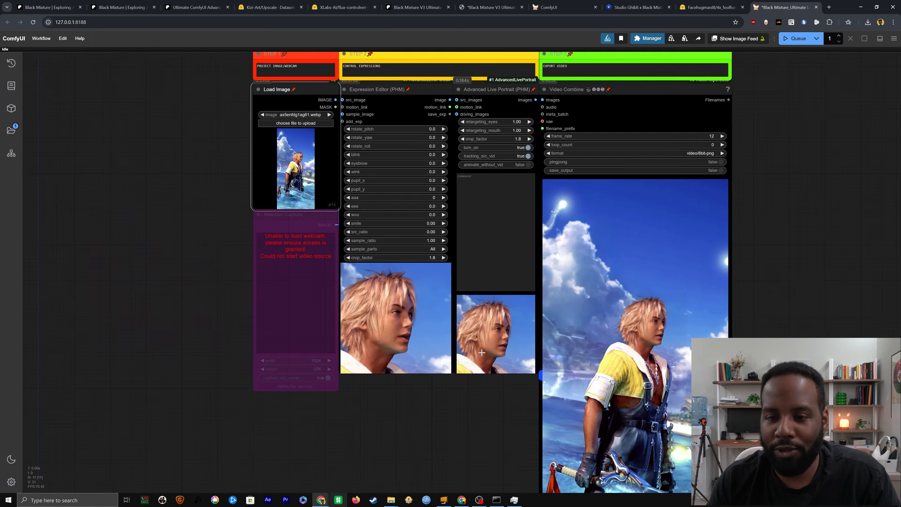
pyautogui.scroll(-3, 646, 173)
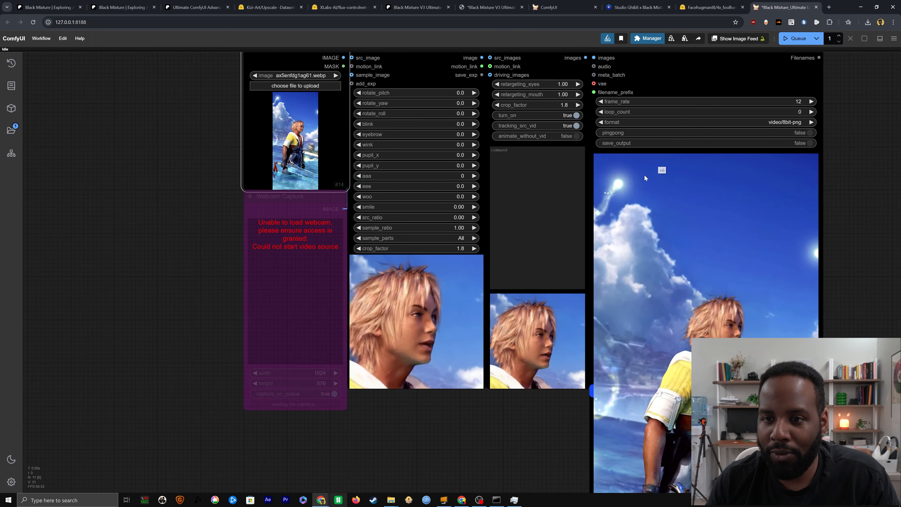
# Set blink to -7.7 and smile to 1.30 in the Expression Editor node.
pyautogui.scroll(7, 378, 87)
pyautogui.scroll(3, 299, 170)
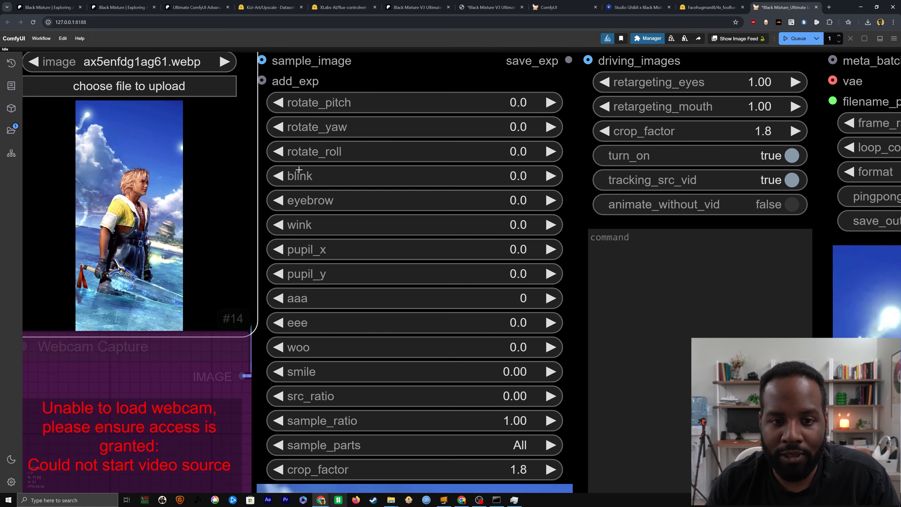
pyautogui.moveTo(520, 180); pyautogui.dragTo(600, 182)
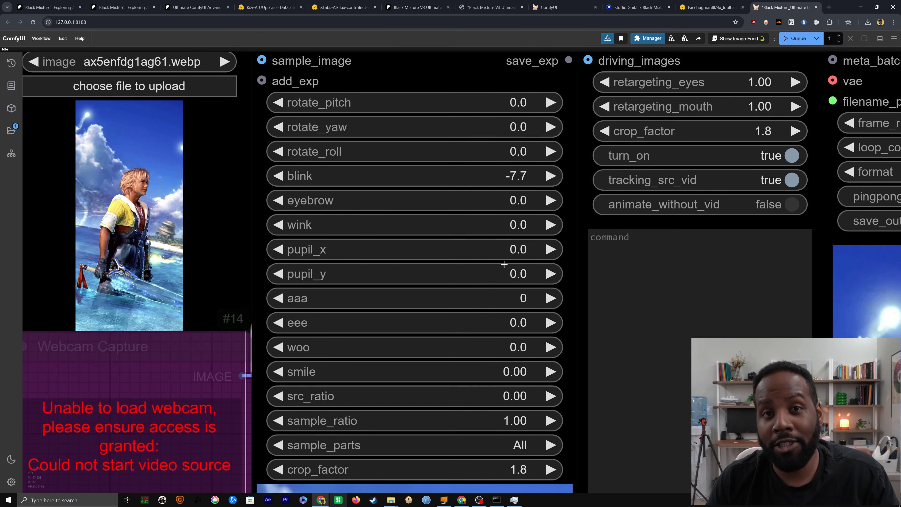
pyautogui.scroll(-2, 457, 309)
pyautogui.moveTo(471, 321); pyautogui.dragTo(336, 182)
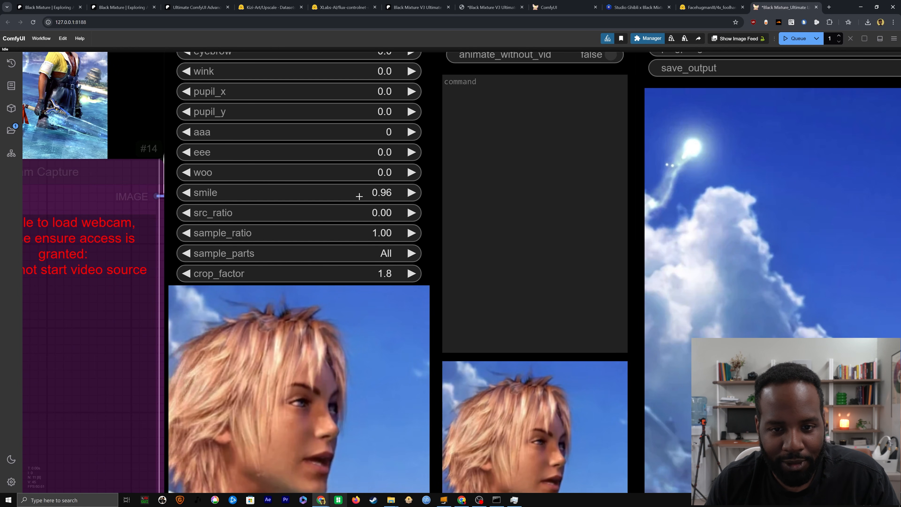
pyautogui.scroll(-3, 727, 174)
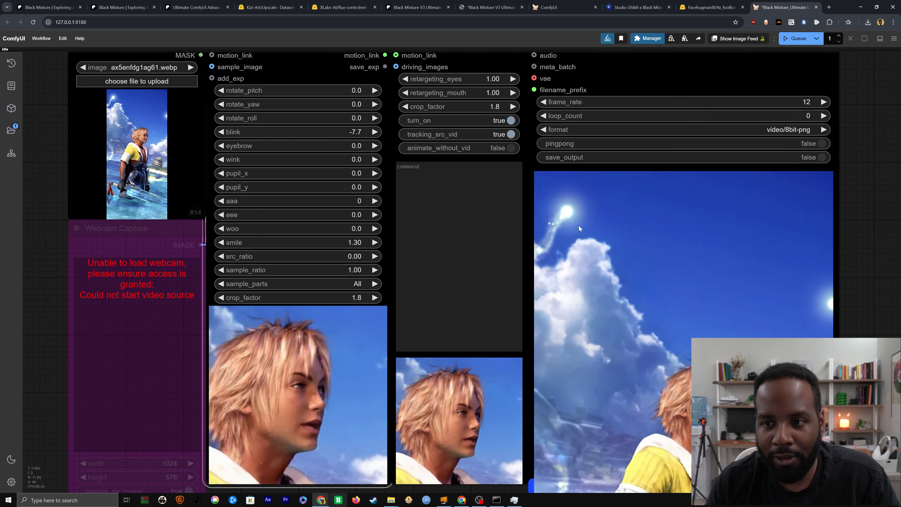
# Queue the workflow with the edited expression, check the resulting face, and switch the queue mode to Instant.
pyautogui.click(794, 39)
pyautogui.moveTo(465, 400); pyautogui.dragTo(425, 255)
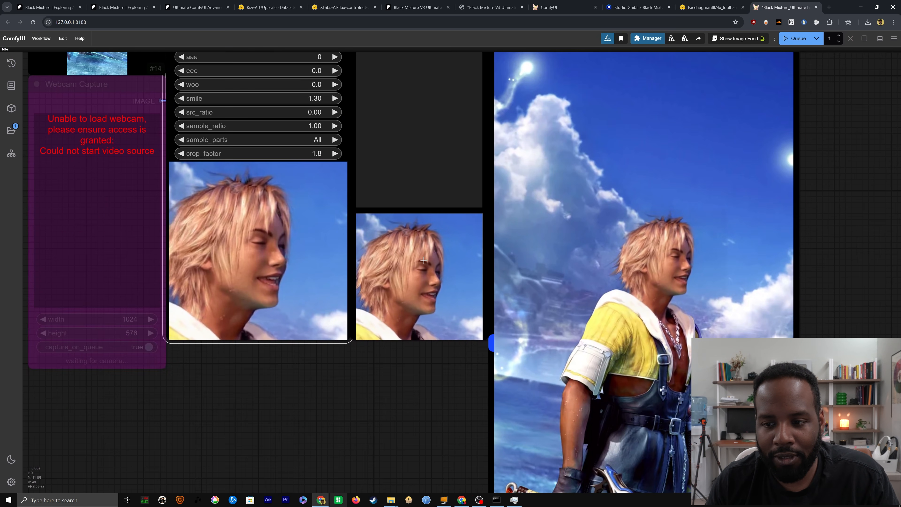
pyautogui.scroll(-5, 591, 275)
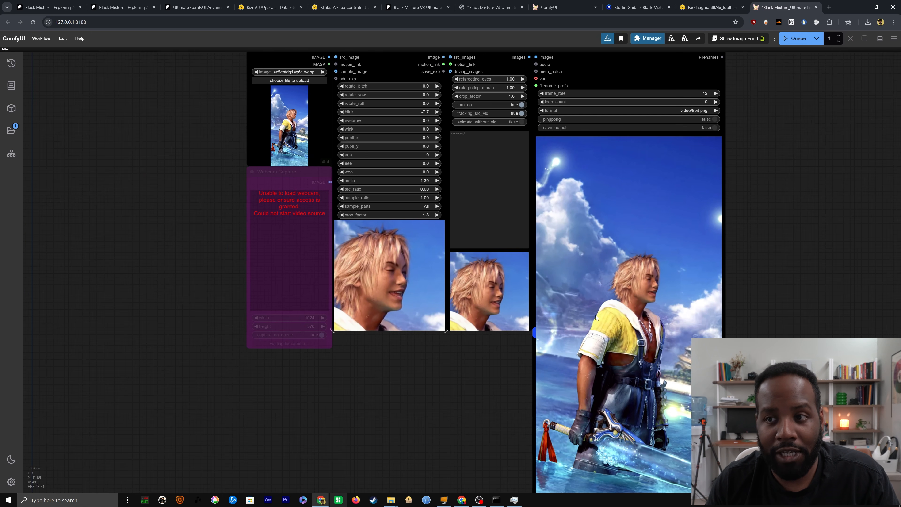
pyautogui.click(816, 38)
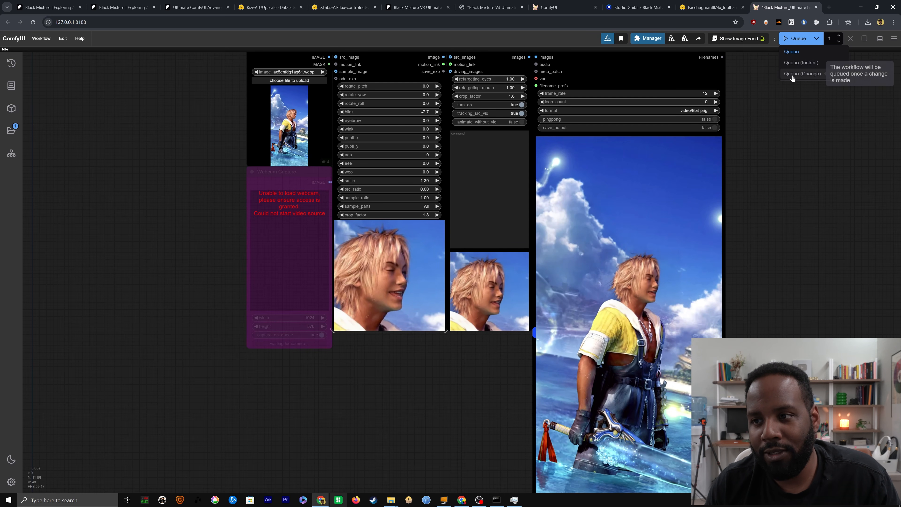
pyautogui.click(805, 63)
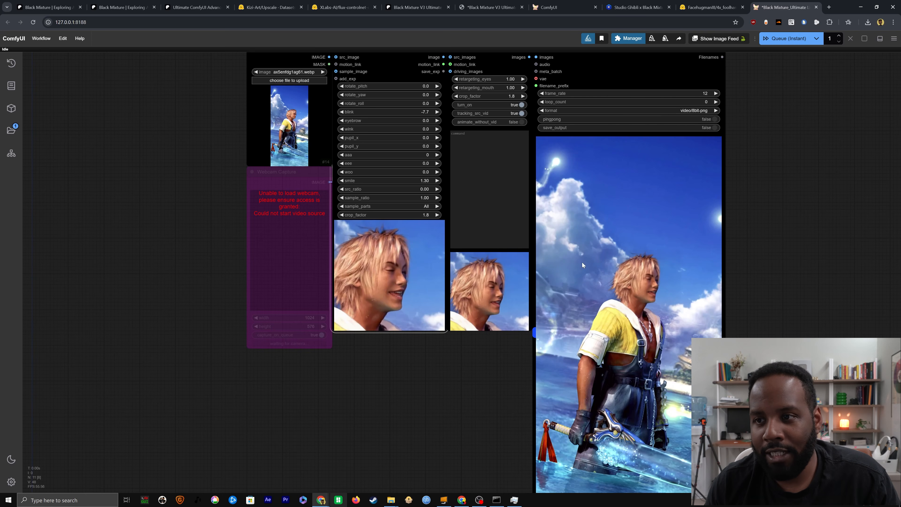
# Set blink to 5.0, eyebrow to 15.0, wink to 25.0, pupil_y to -15.0 and eee to 15.0 in the Expression Editor node.
pyautogui.moveTo(417, 273); pyautogui.dragTo(387, 307)
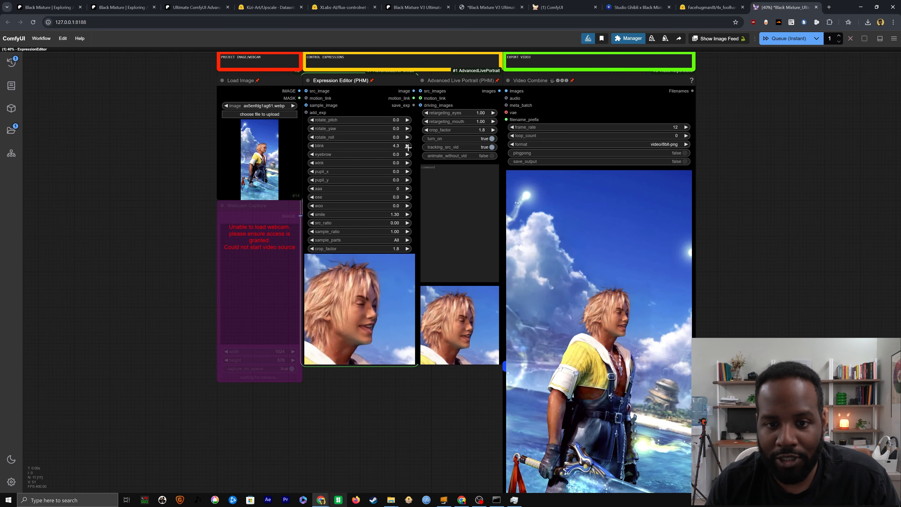
pyautogui.moveTo(408, 147)
pyautogui.mouseDown()
pyautogui.moveTo(391, 145)
pyautogui.moveTo(401, 145)
pyautogui.moveTo(392, 160)
pyautogui.moveTo(414, 157)
pyautogui.mouseUp()
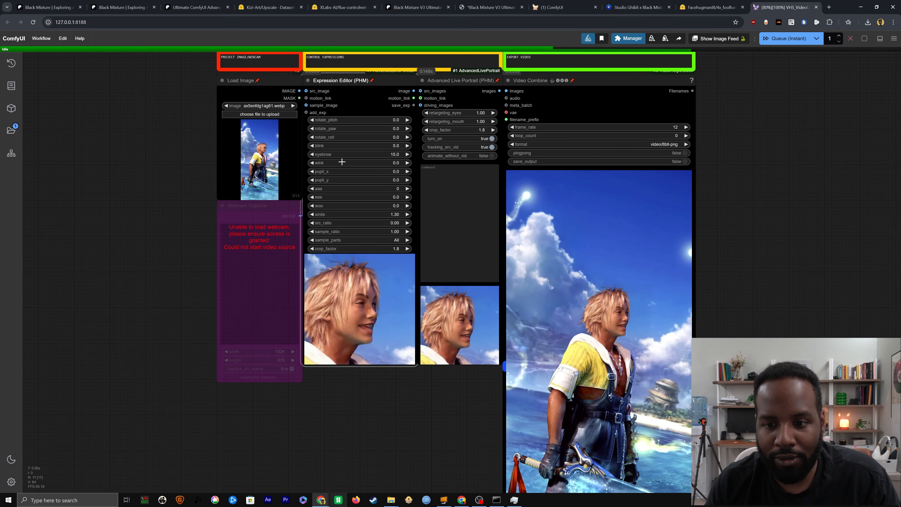
pyautogui.moveTo(379, 164); pyautogui.dragTo(355, 183)
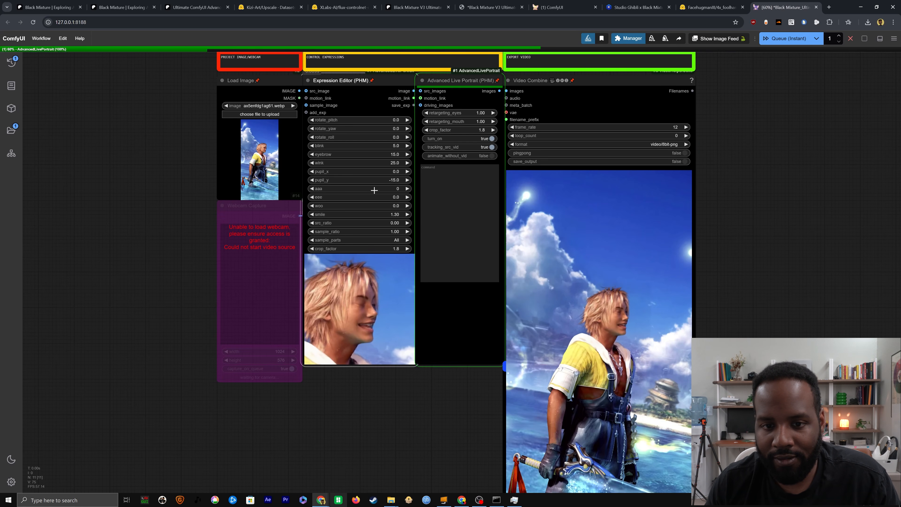
pyautogui.moveTo(417, 198); pyautogui.dragTo(424, 198)
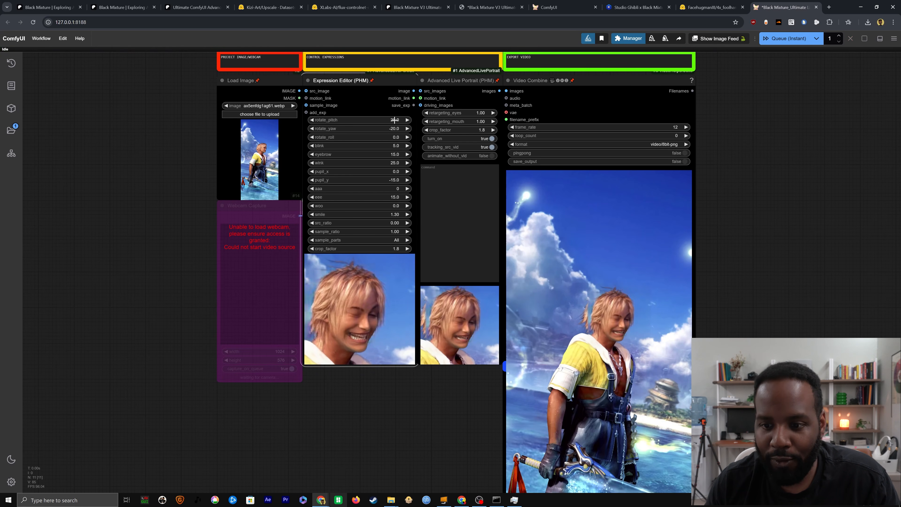
# Set rotate_pitch to 10.6, rotate_yaw to -20.0 and crop_factor to 2.5 in the Expression Editor, and check the Video Combine output.
pyautogui.moveTo(397, 119); pyautogui.dragTo(385, 119)
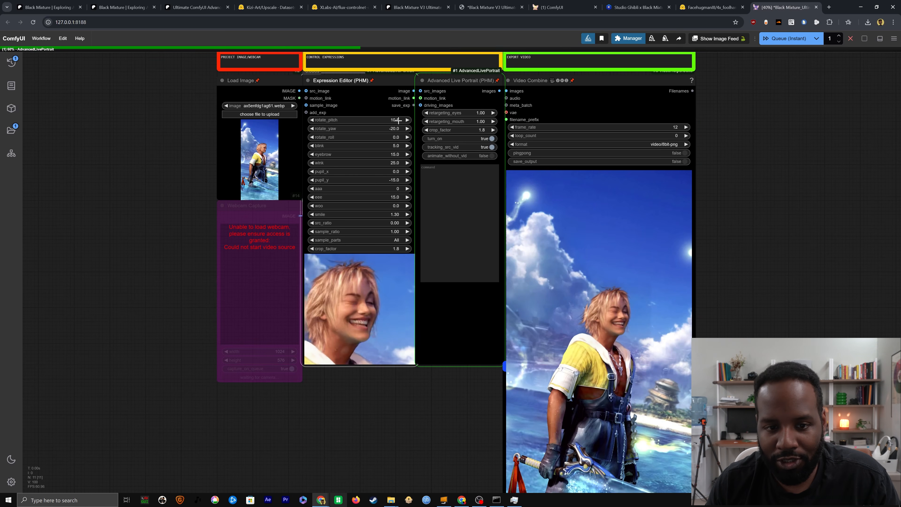
pyautogui.moveTo(395, 250); pyautogui.dragTo(403, 250)
pyautogui.moveTo(533, 268); pyautogui.dragTo(430, 197)
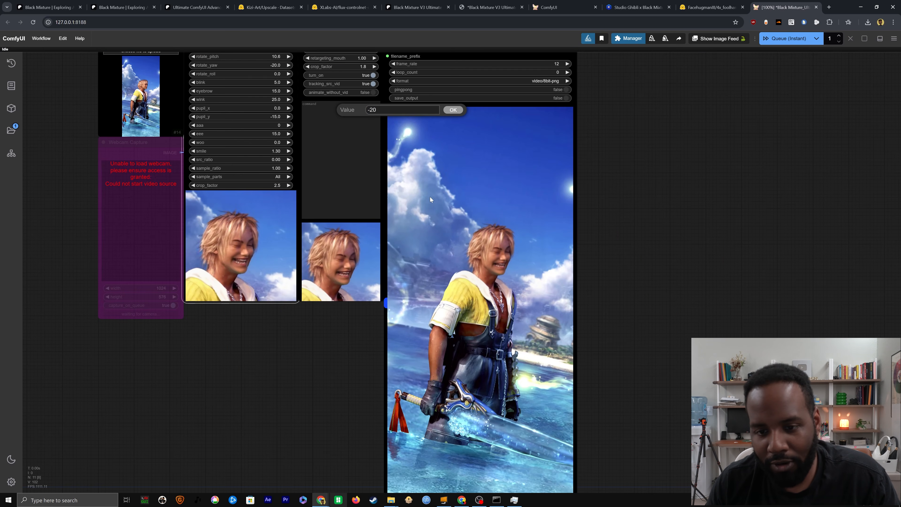
# Switch the queue mode from Instant to the regular Queue and confirm the open value entry of -20.
pyautogui.click(817, 39)
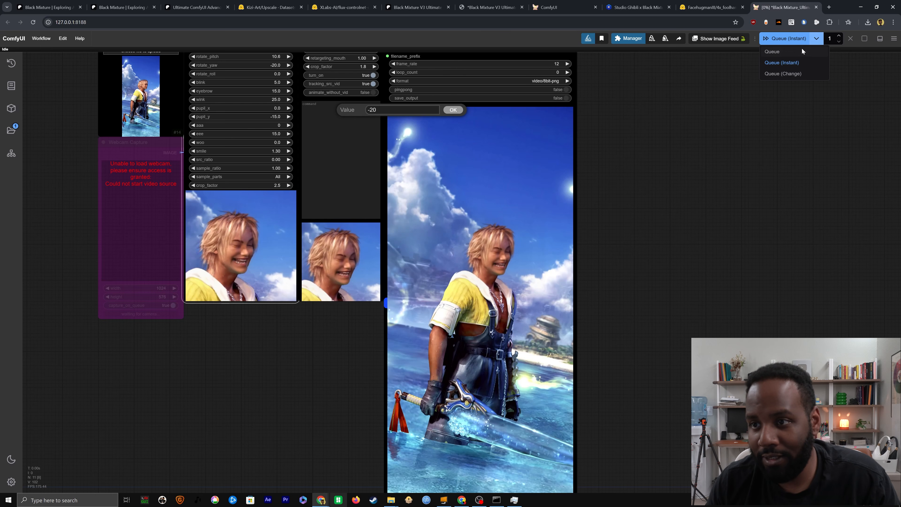
pyautogui.click(792, 52)
pyautogui.moveTo(245, 122); pyautogui.dragTo(347, 180)
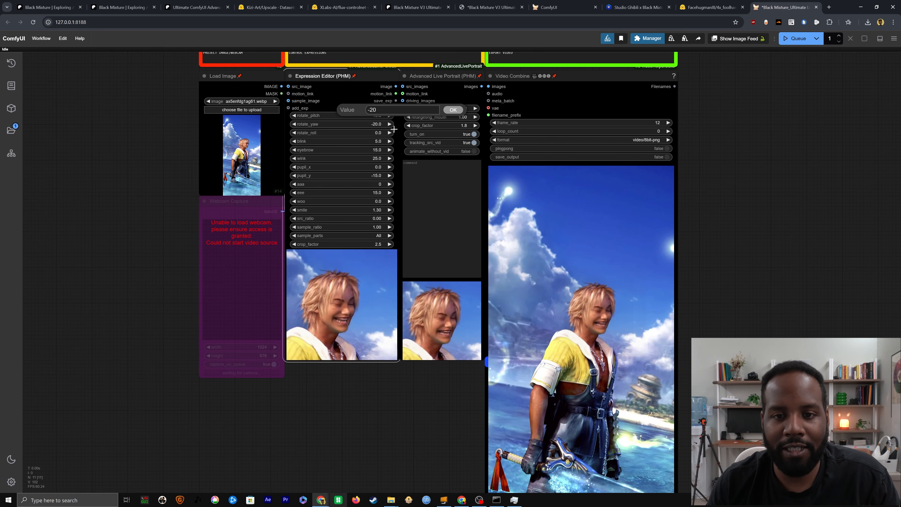
pyautogui.click(449, 110)
pyautogui.scroll(-1, 858, 264)
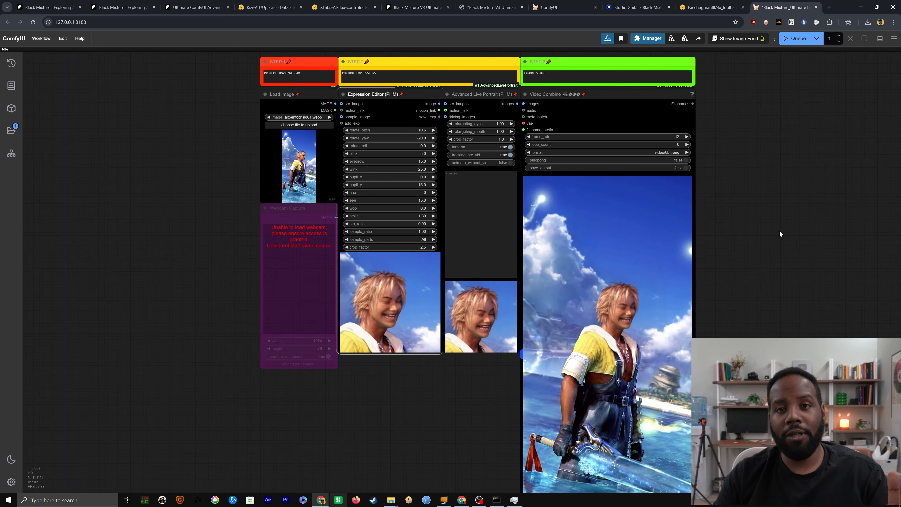
pyautogui.moveTo(747, 238); pyautogui.dragTo(739, 240)
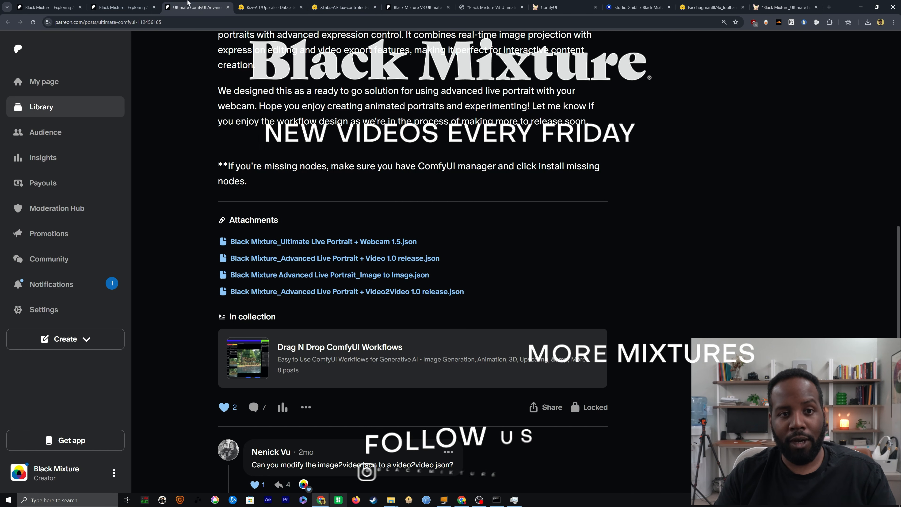